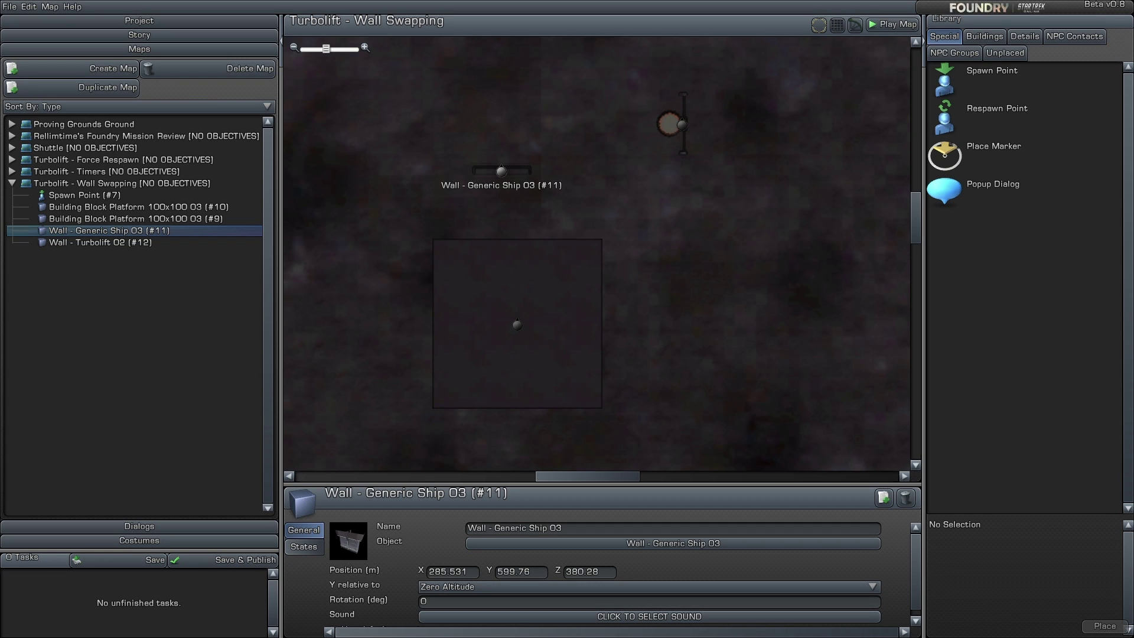
# Step: Move Wall - Generic Ship 03 (#11) to the turbolift wall, rotate it to 90 degrees and align it with the lower end
pyautogui.moveTo(502, 171); pyautogui.dragTo(708, 182)
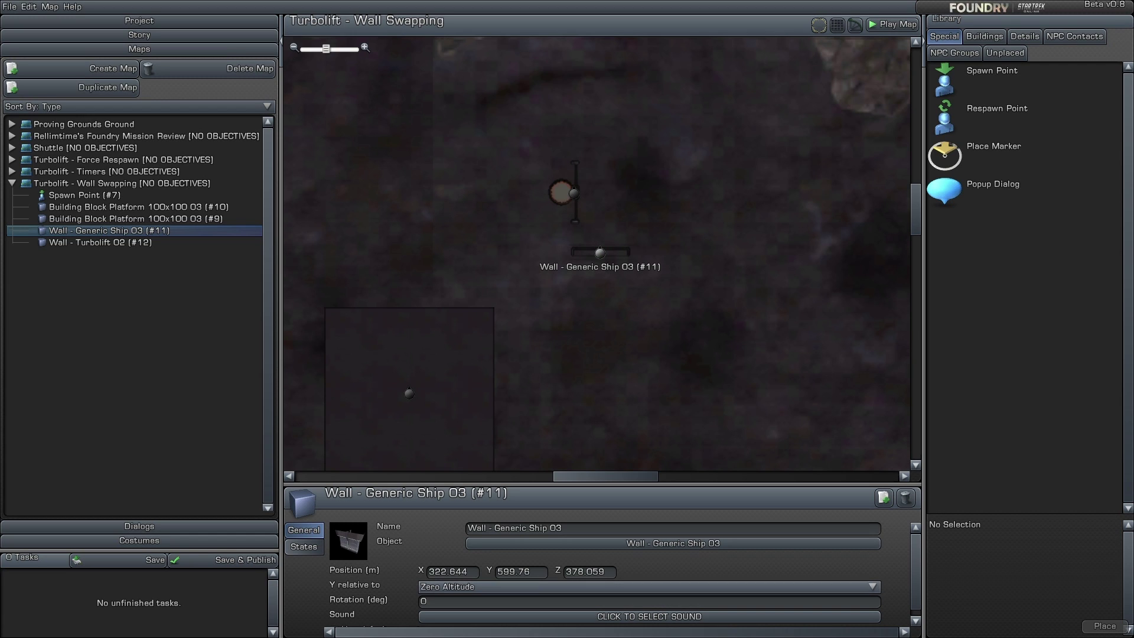
pyautogui.click(423, 601)
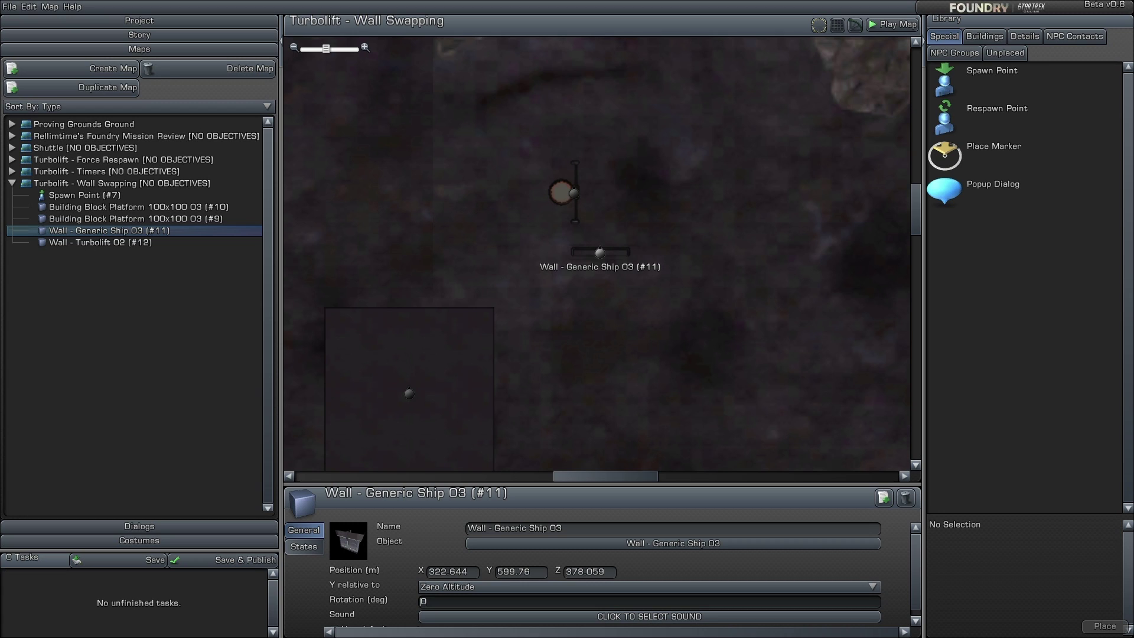
pyautogui.write('9')
pyautogui.press('Return')
pyautogui.moveTo(600, 251); pyautogui.dragTo(575, 244)
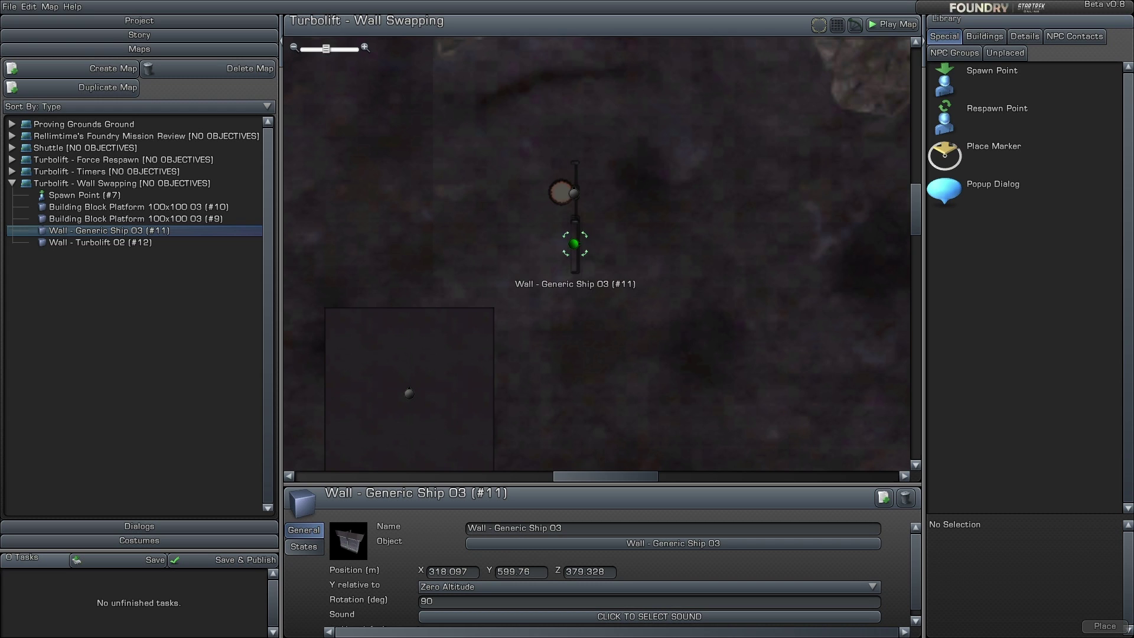
# Step: Duplicate the generic wall onto the turbolift wall's upper end, and place a copy of the whole three-wall row to its right
pyautogui.click(884, 498)
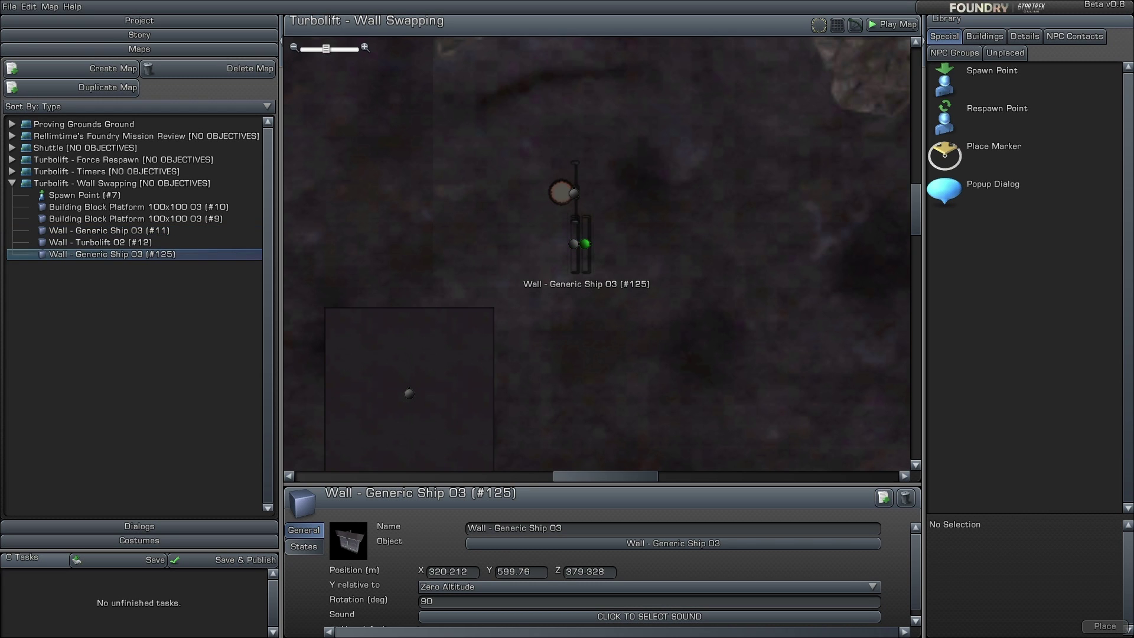
pyautogui.moveTo(585, 244); pyautogui.dragTo(574, 139)
pyautogui.moveTo(507, 102); pyautogui.dragTo(662, 379)
pyautogui.click(884, 498)
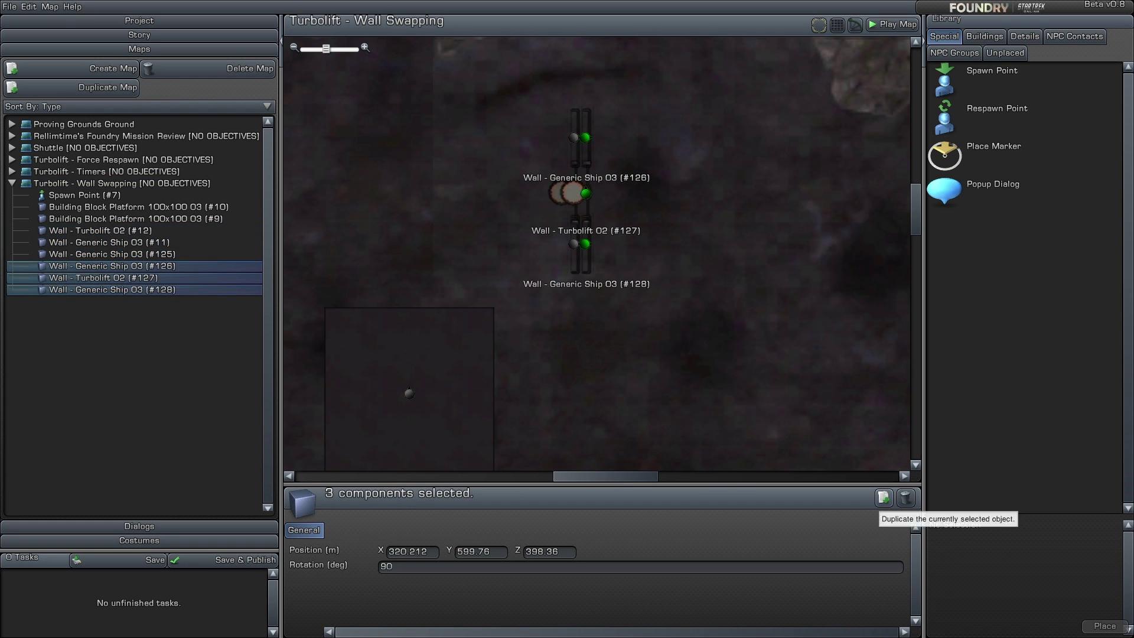
pyautogui.moveTo(574, 195); pyautogui.dragTo(686, 198)
pyautogui.press('Escape')
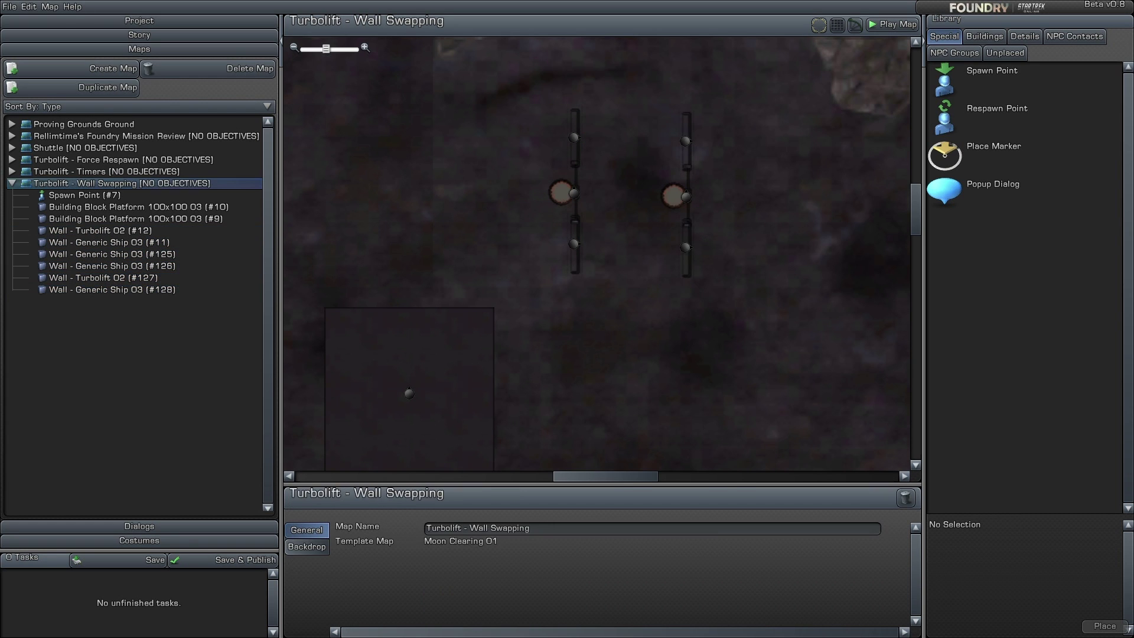
# Step: Set the copied row's lower generic wall to 0 degrees rotation and place it perpendicular to the lower end of the copied turbolift wall
pyautogui.click(686, 247)
pyautogui.press('Delete')
pyautogui.press('Return')
pyautogui.moveTo(687, 248); pyautogui.dragTo(708, 227)
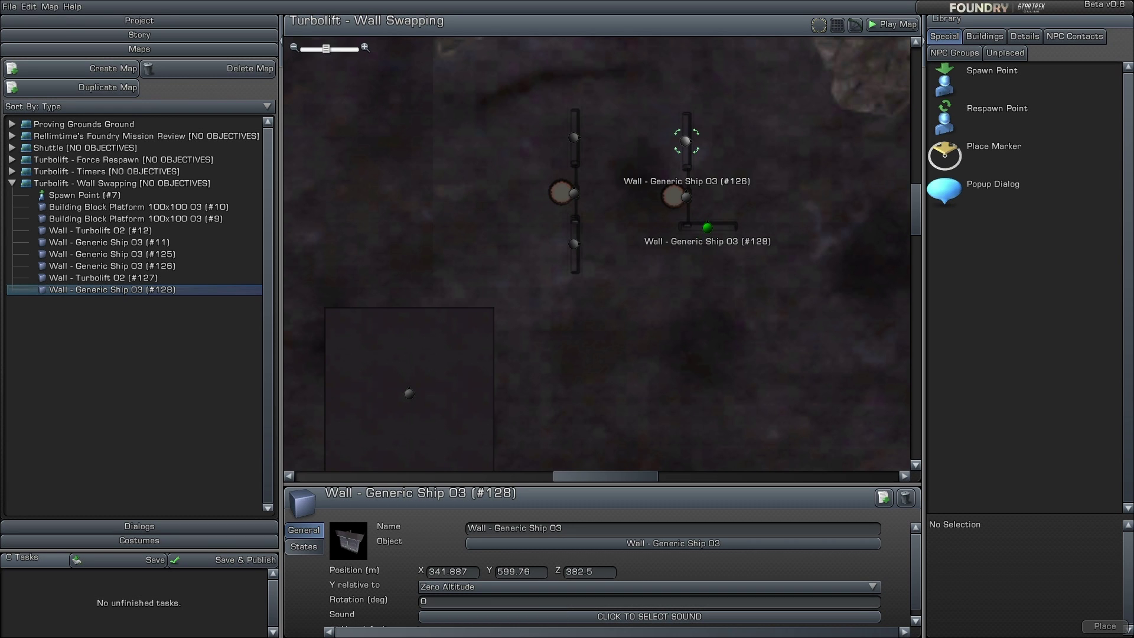
# Step: Set the copied row's upper generic wall to 0 degrees rotation and place it perpendicular to the upper end of the copied turbolift wall
pyautogui.click(686, 141)
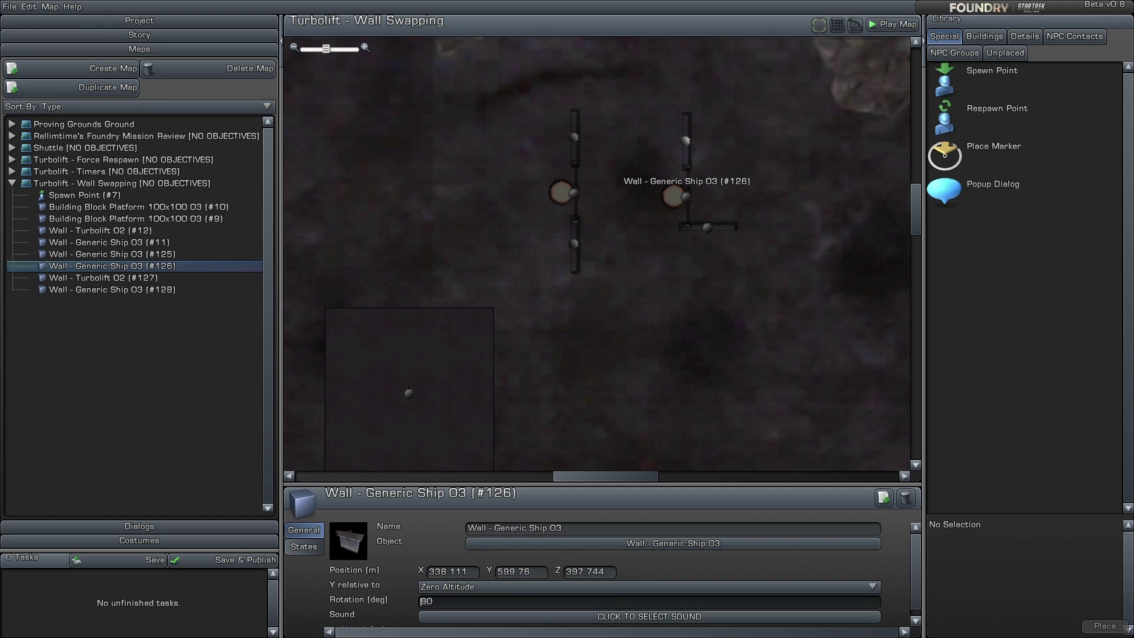
pyautogui.press('Delete')
pyautogui.press('Return')
pyautogui.moveTo(687, 142); pyautogui.dragTo(707, 165)
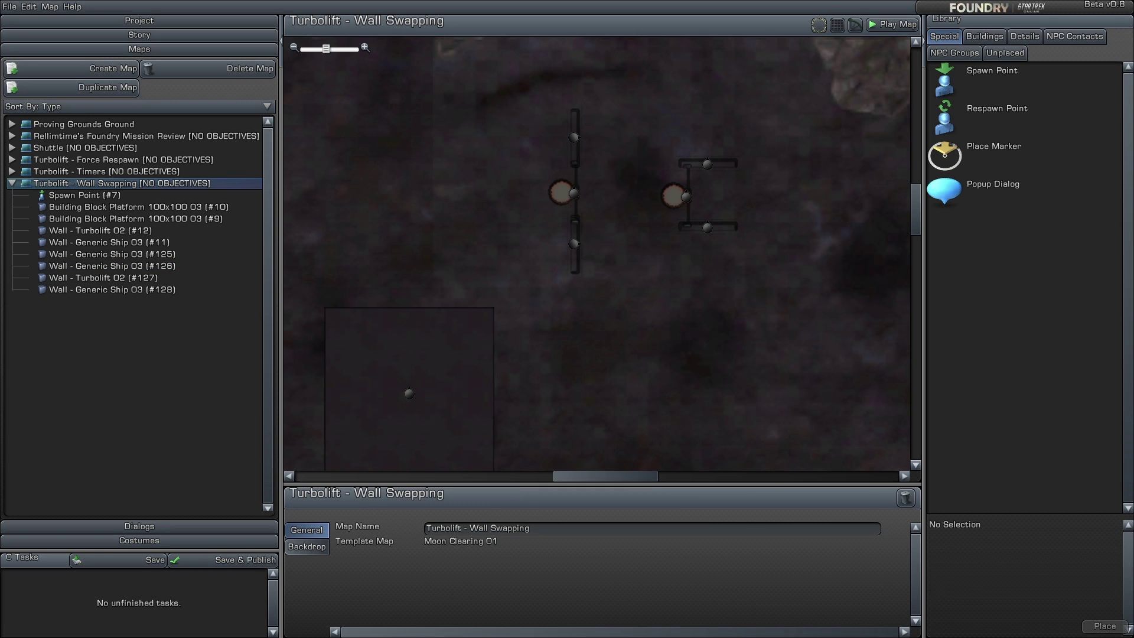
pyautogui.moveTo(654, 118); pyautogui.dragTo(648, 221)
pyautogui.moveTo(628, 299); pyautogui.dragTo(634, 307)
pyautogui.moveTo(537, 91)
pyautogui.mouseDown()
pyautogui.moveTo(561, 161)
pyautogui.moveTo(548, 160)
pyautogui.mouseUp()
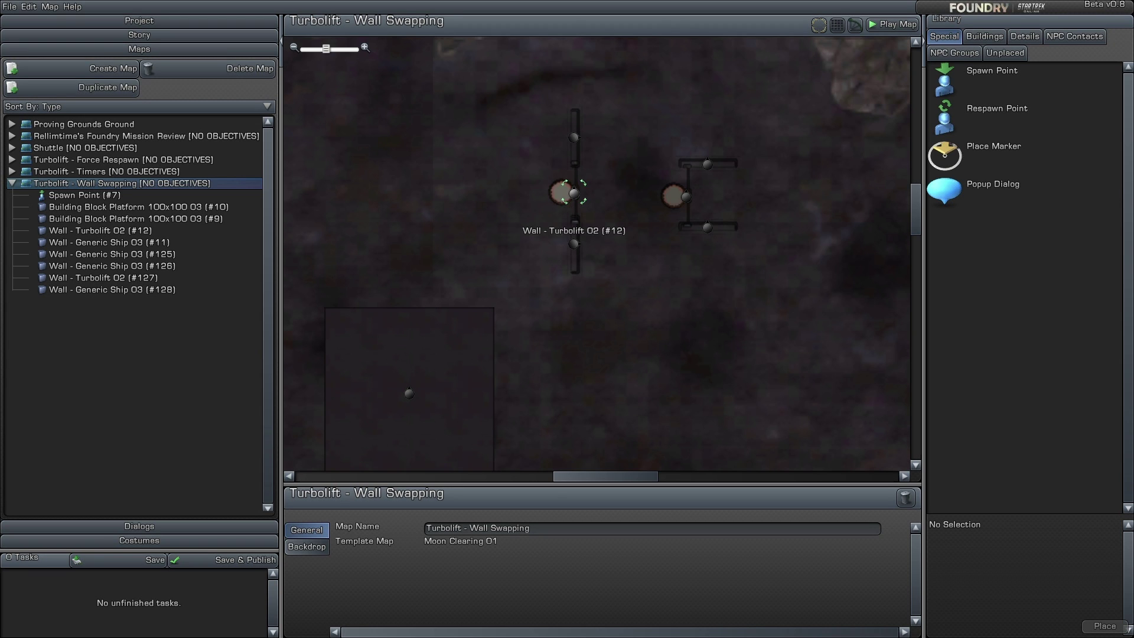
# Step: Make Wall - Generic Ship 03 (#125) go from visible to hidden on Component Complete of Wall - Turbolift 02 (#12)
pyautogui.click(575, 137)
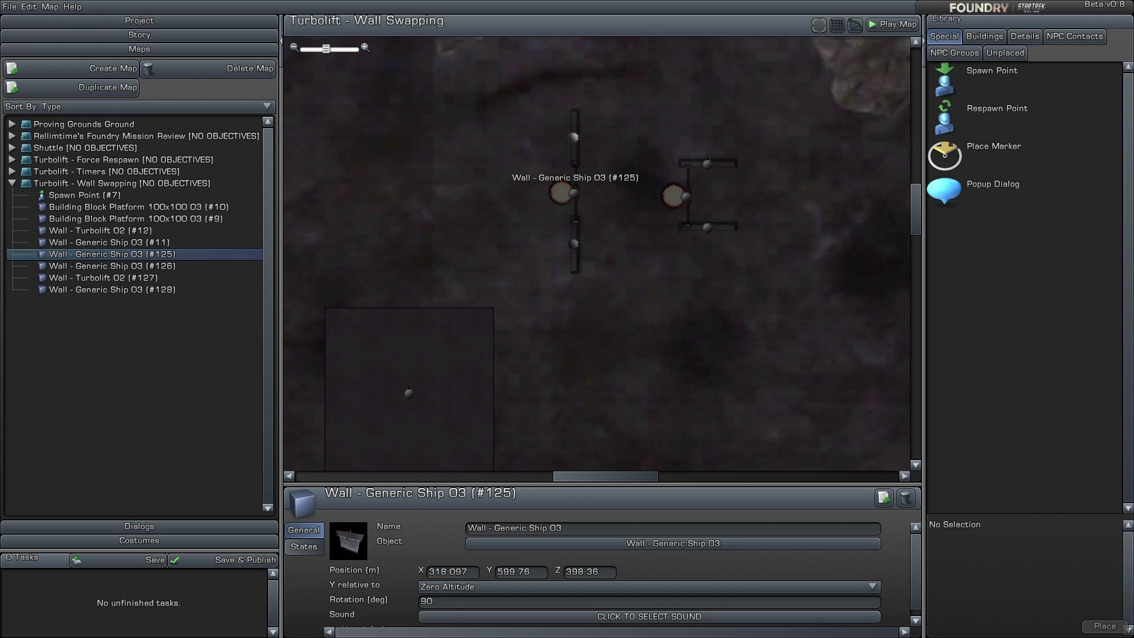
pyautogui.click(304, 547)
pyautogui.scroll(-3, 617, 574)
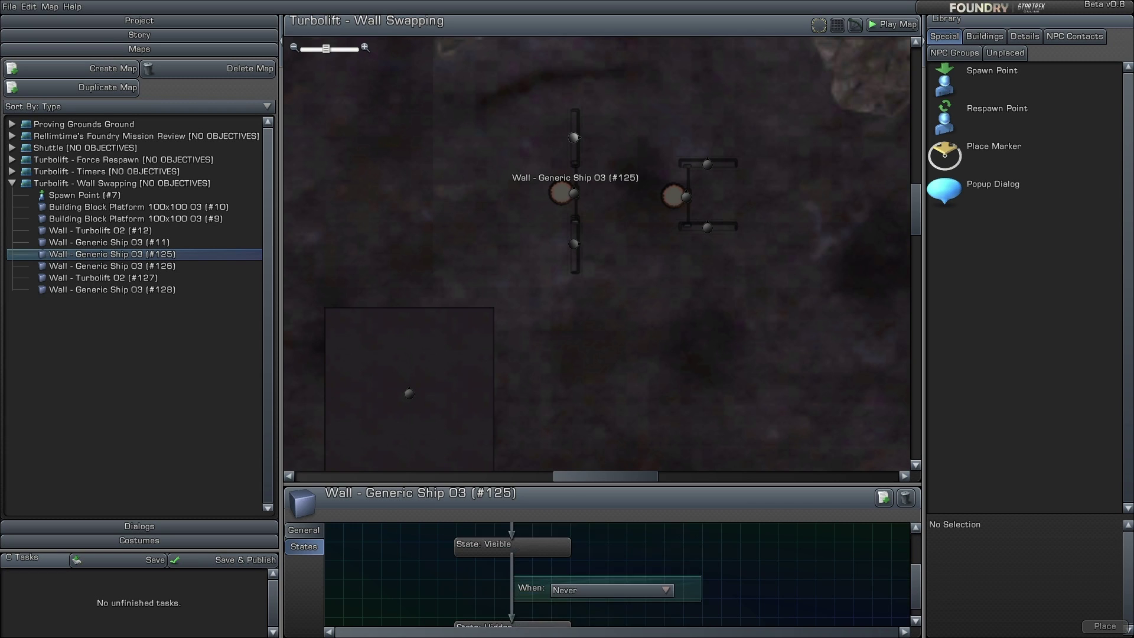
pyautogui.click(612, 576)
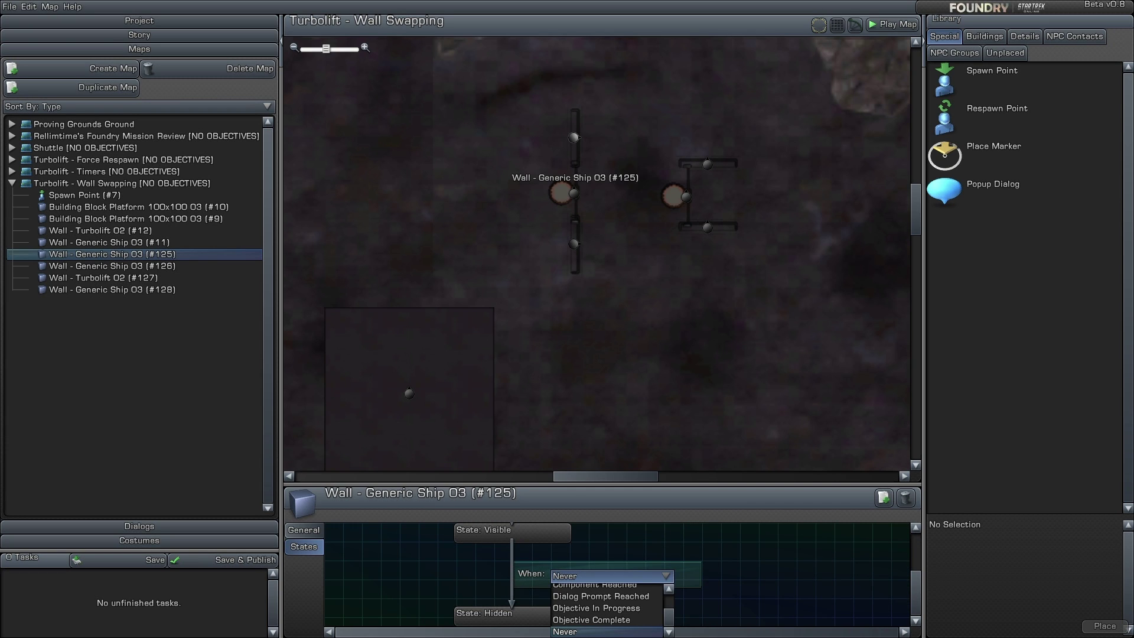
pyautogui.scroll(1, 606, 608)
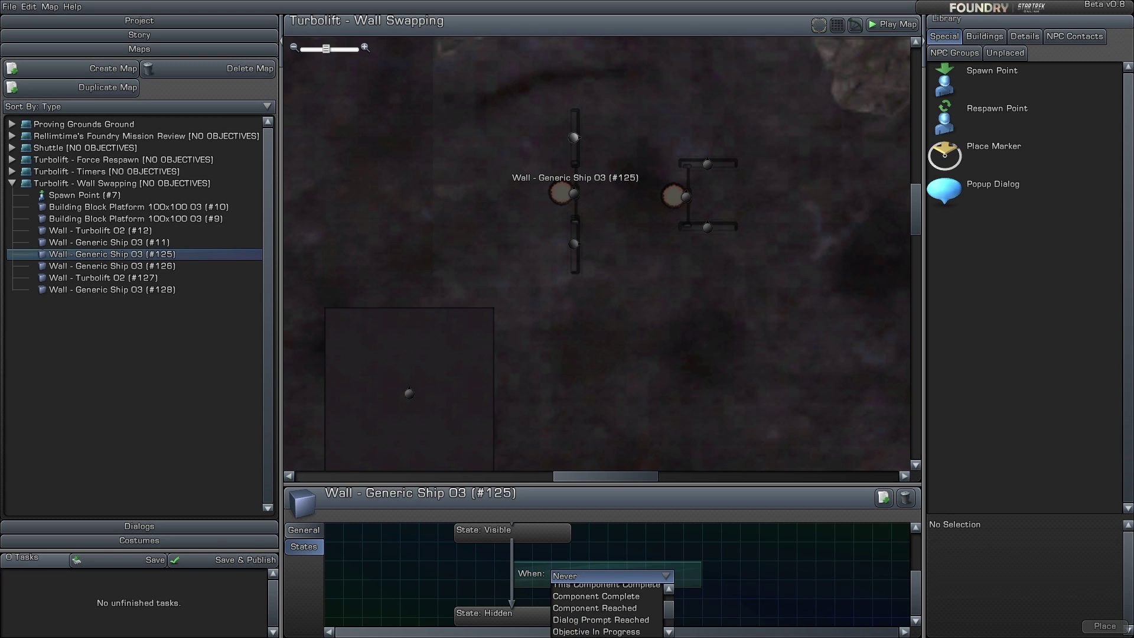
pyautogui.click(601, 597)
pyautogui.click(664, 600)
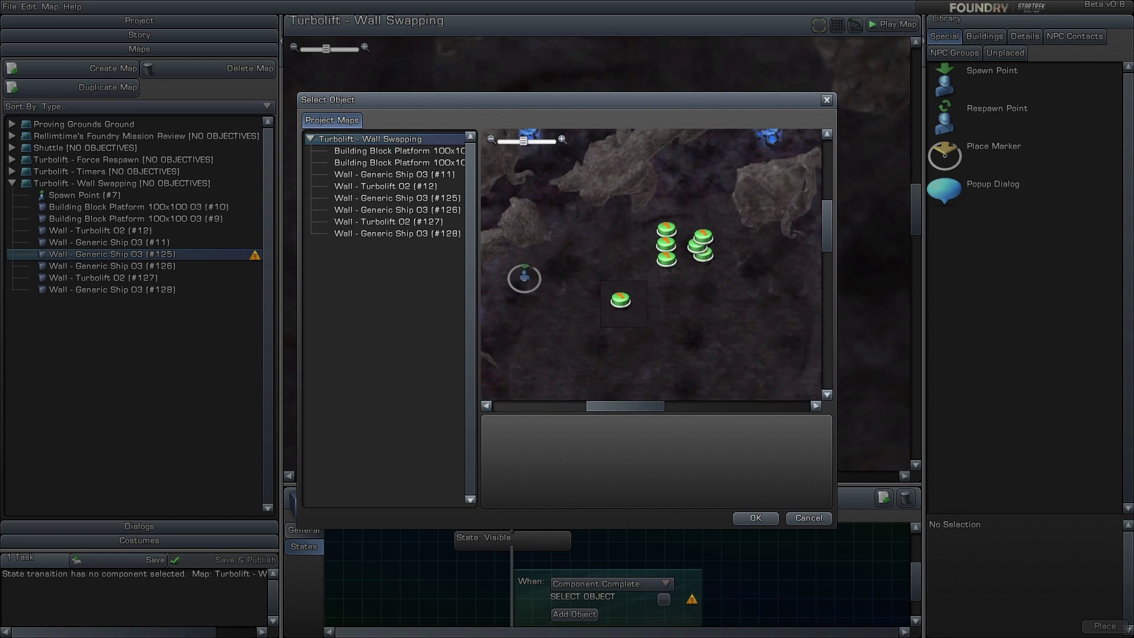
pyautogui.click(681, 225)
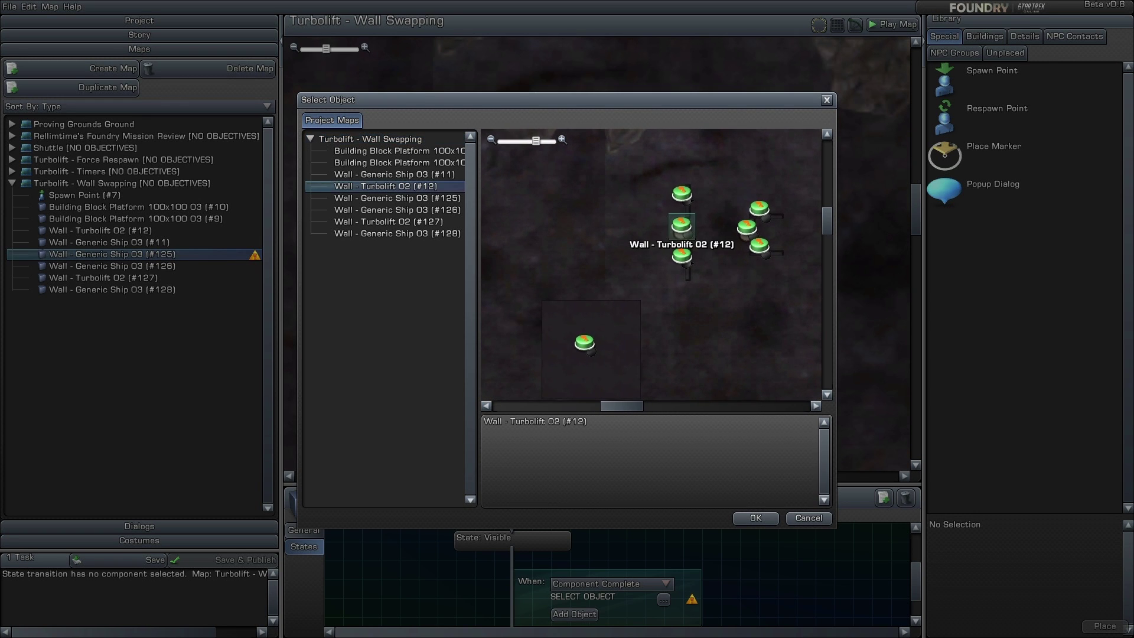
pyautogui.click(755, 518)
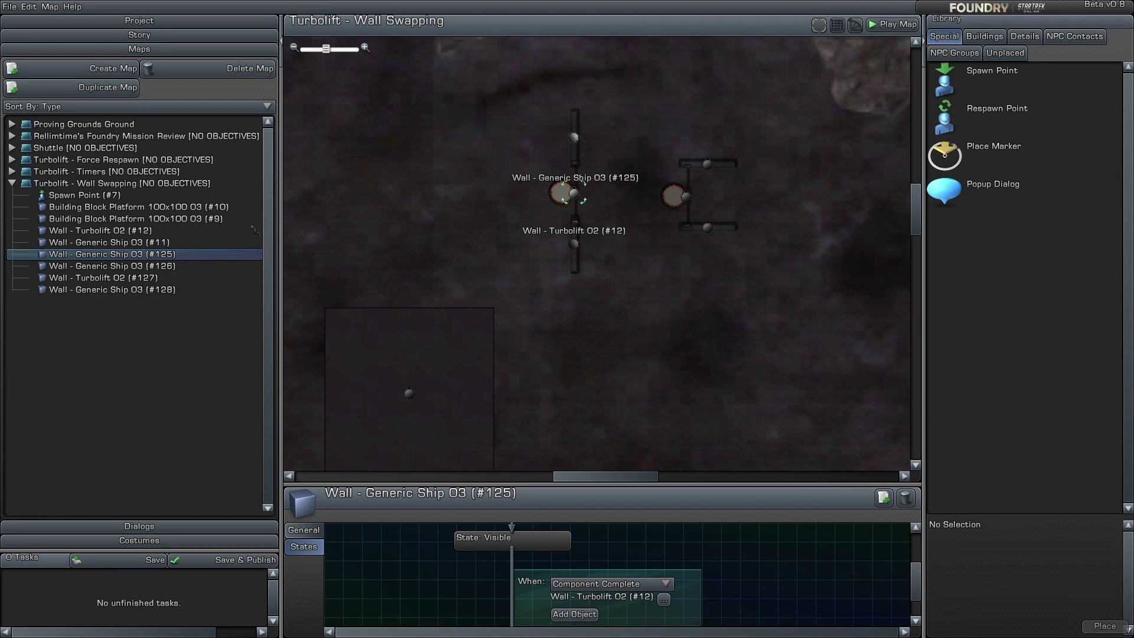
# Step: Make Wall - Generic Ship 03 (#11) go from visible to hidden on Component Complete of Wall - Turbolift 02 (#12)
pyautogui.click(574, 260)
pyautogui.click(612, 615)
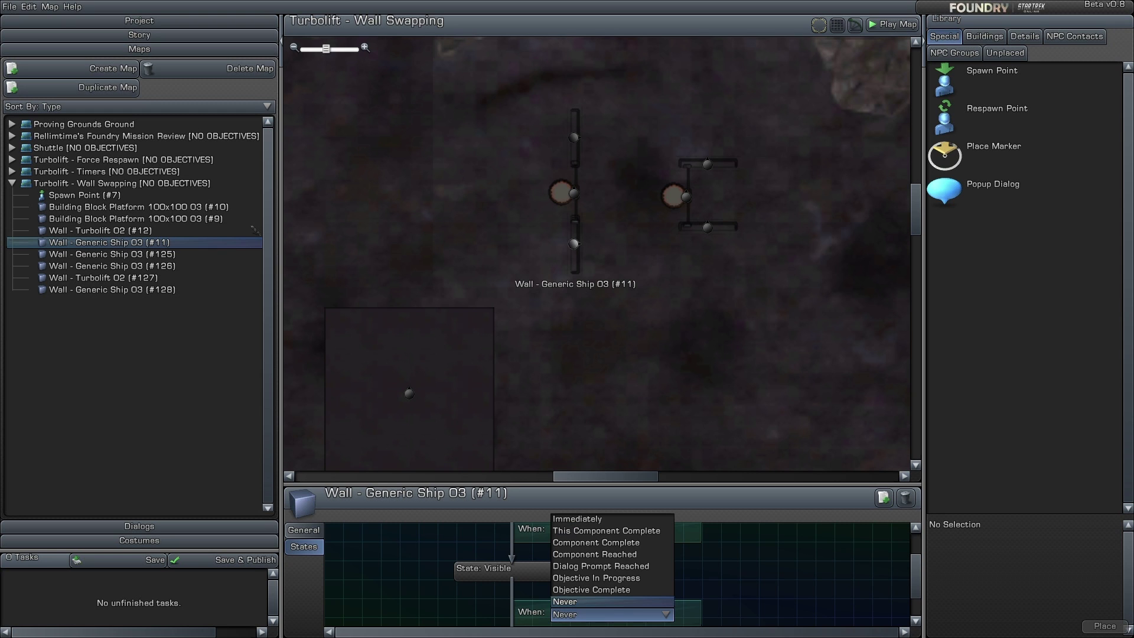
pyautogui.click(597, 543)
pyautogui.scroll(-2, 597, 542)
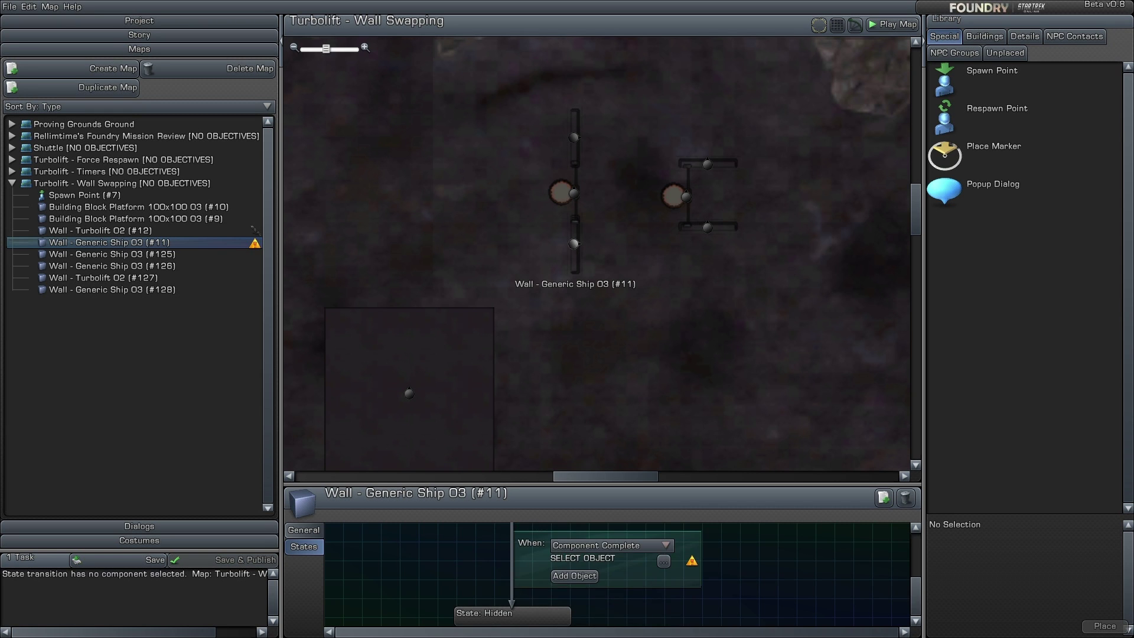
pyautogui.click(665, 561)
pyautogui.moveTo(780, 367); pyautogui.dragTo(653, 248, button='right')
pyautogui.scroll(2, 653, 265)
pyautogui.click(711, 288)
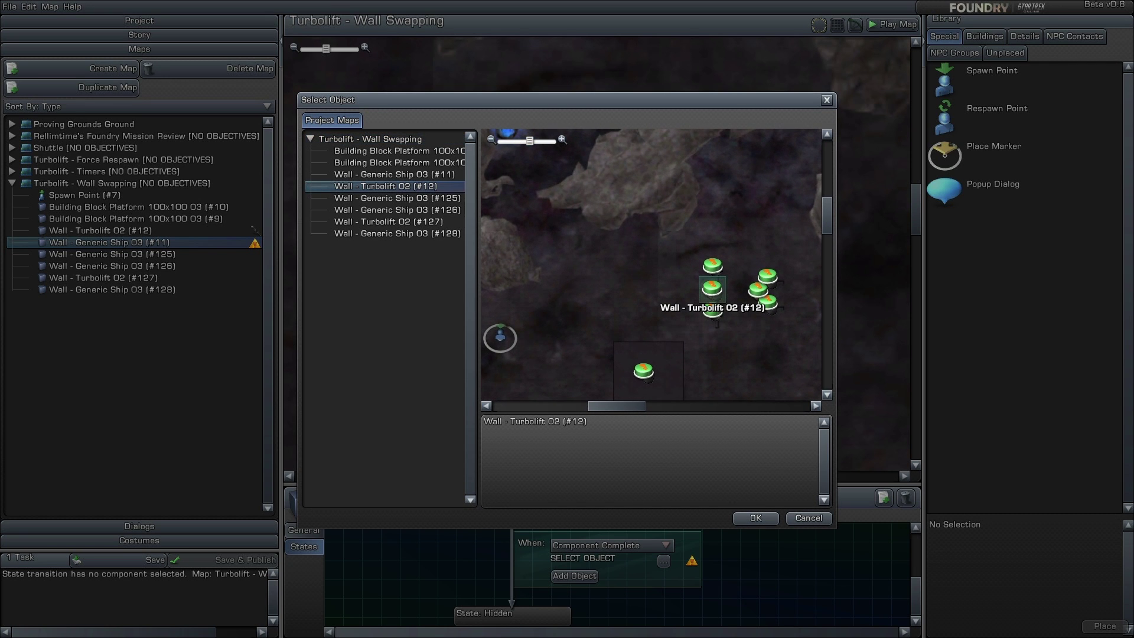
pyautogui.click(756, 518)
# Step: Make Wall - Generic Ship 03 (#126) go from hidden to visible on Component Complete of Wall - Turbolift 02 (#12)
pyautogui.click(688, 177)
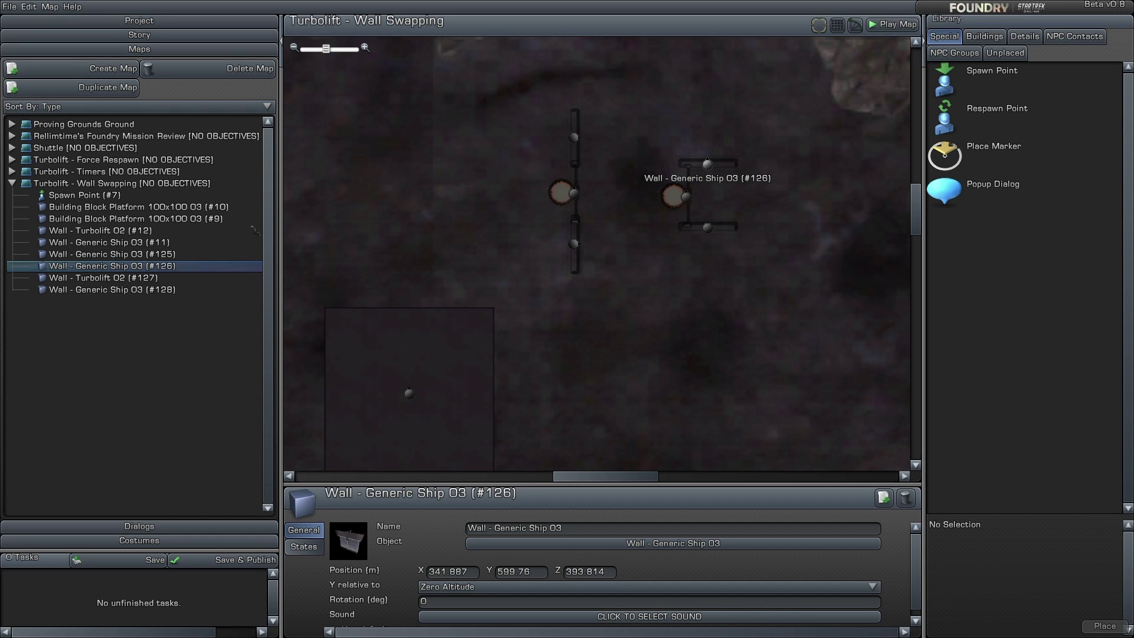
pyautogui.click(303, 547)
pyautogui.scroll(1, 616, 574)
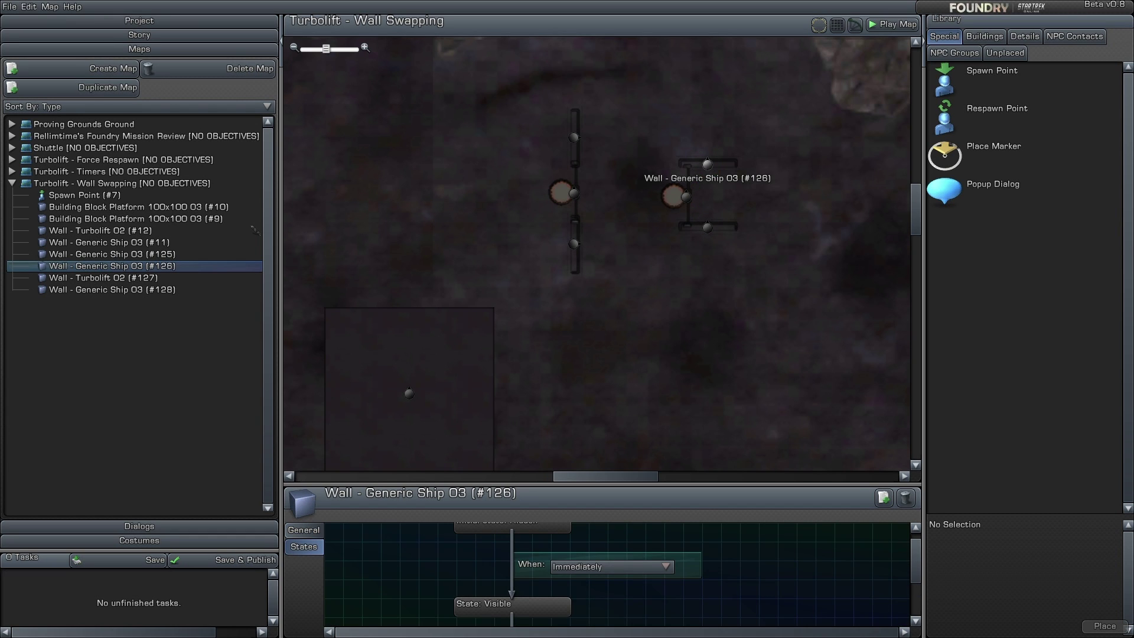
pyautogui.scroll(1, 617, 574)
pyautogui.click(612, 578)
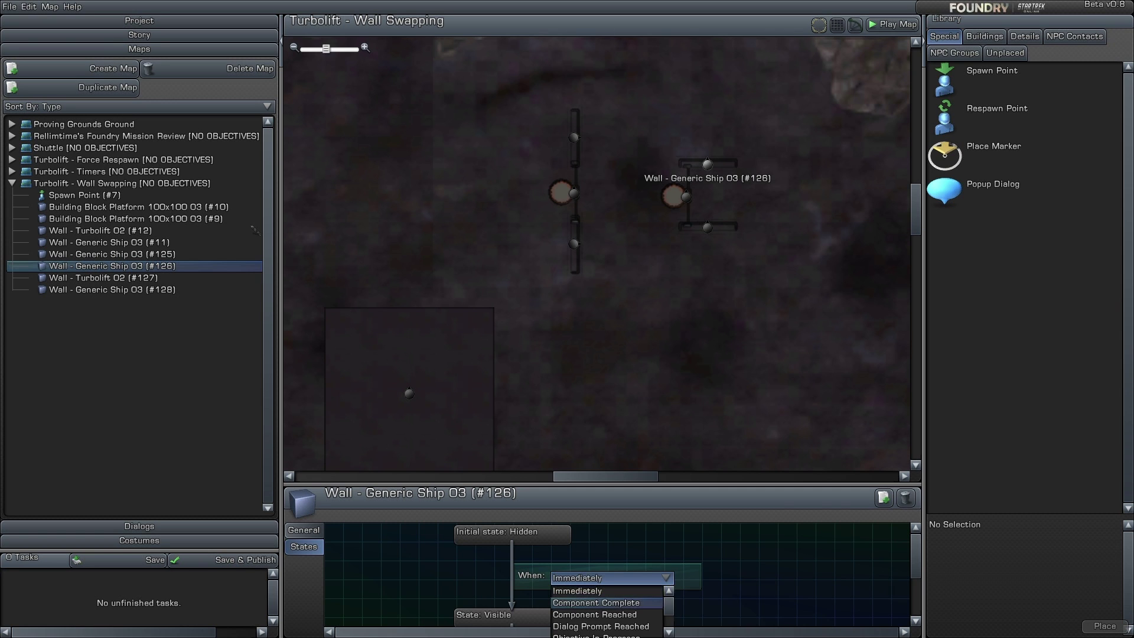
pyautogui.click(603, 602)
pyautogui.click(664, 593)
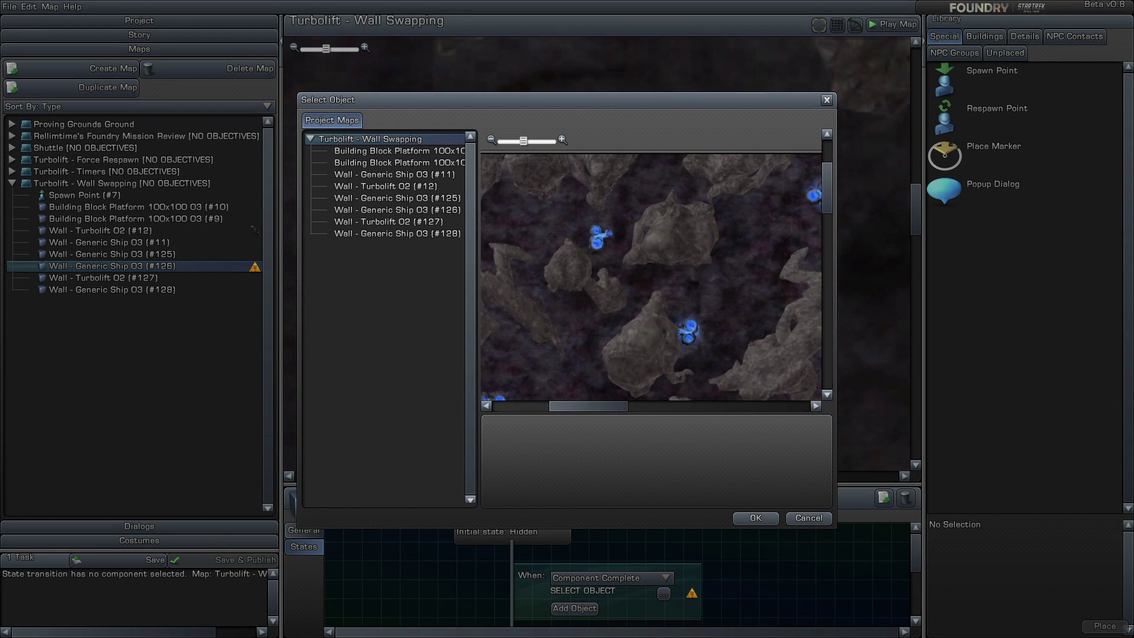
pyautogui.moveTo(786, 378); pyautogui.dragTo(624, 211)
pyautogui.scroll(1, 772, 364)
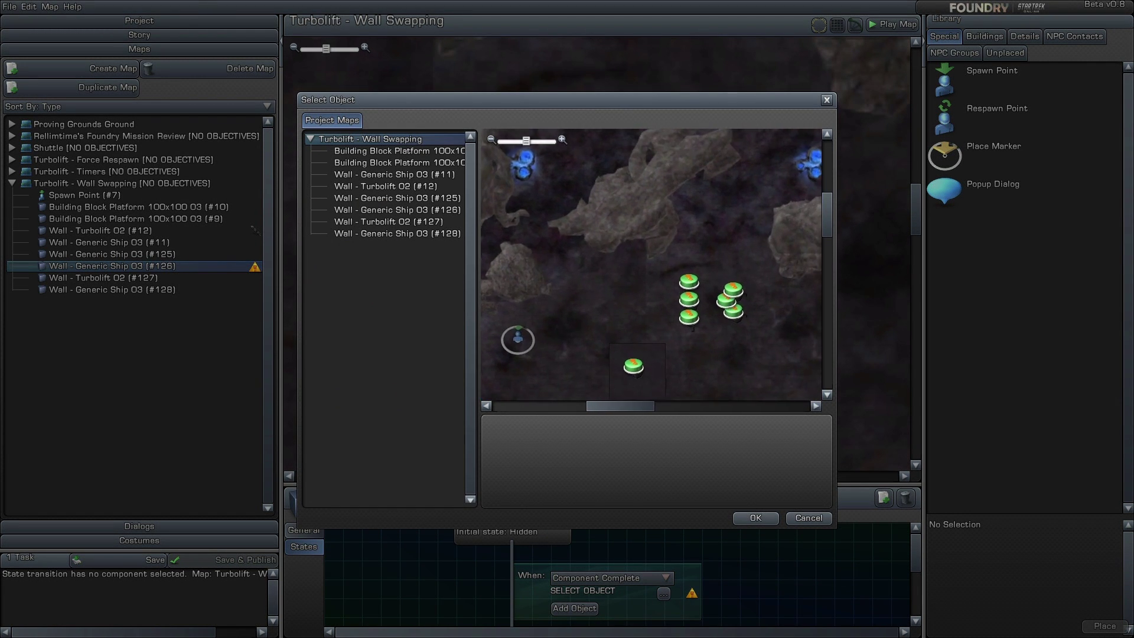
pyautogui.click(690, 300)
pyautogui.click(756, 518)
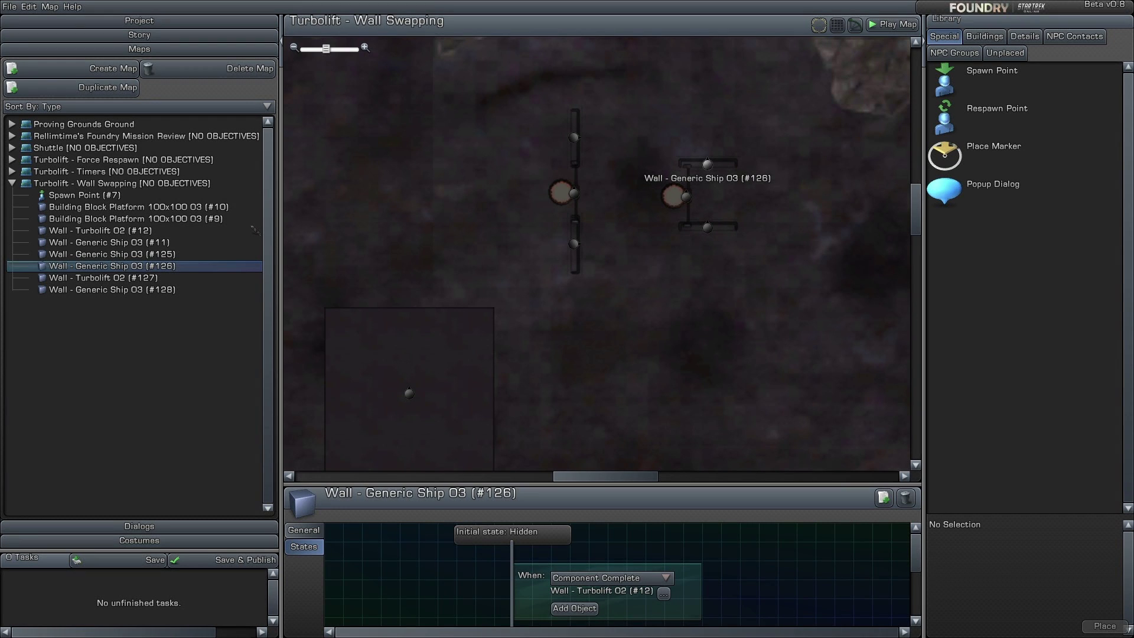
# Step: Make the copied turbolift wall (#127) go from hidden to visible on Component Complete of Wall - Turbolift 02 (#12)
pyautogui.click(673, 195)
pyautogui.click(608, 578)
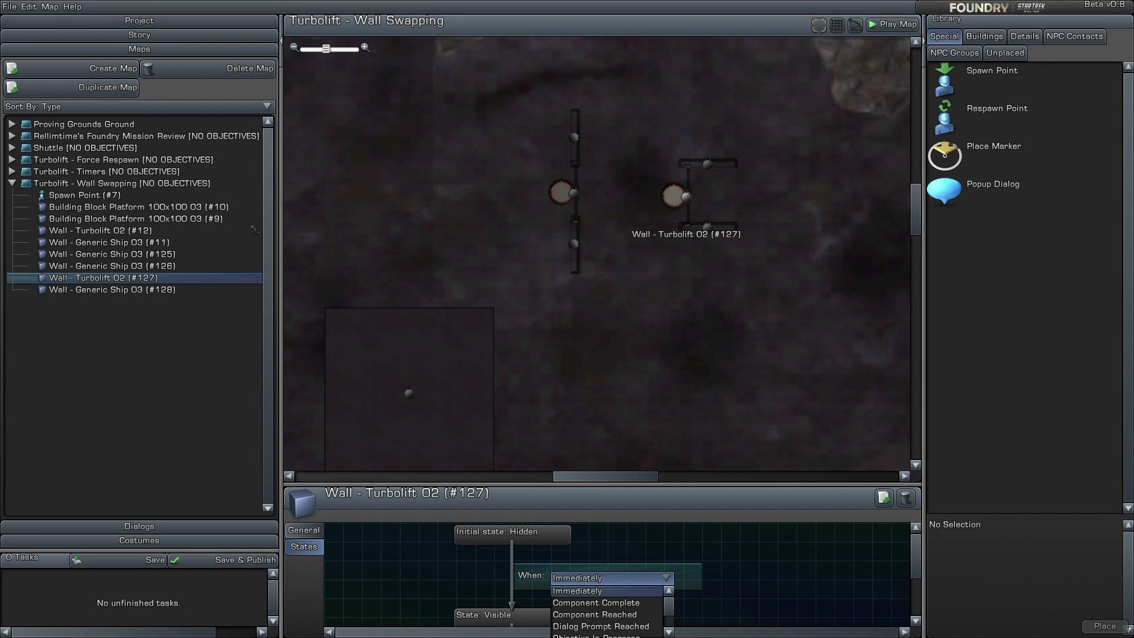
pyautogui.click(590, 591)
pyautogui.click(664, 593)
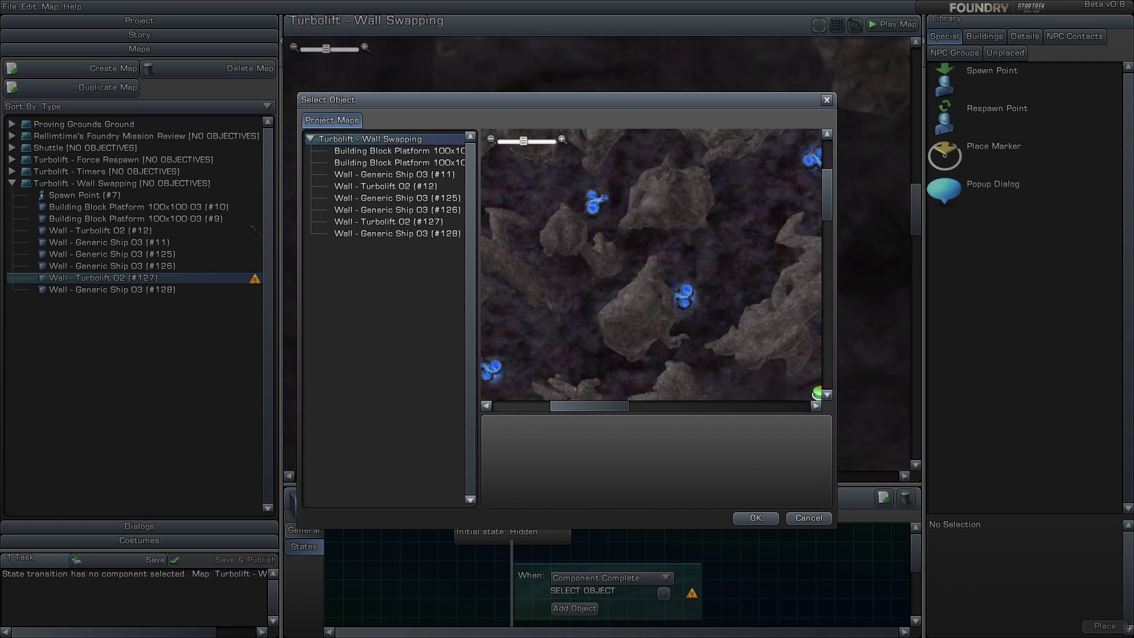
pyautogui.click(690, 308)
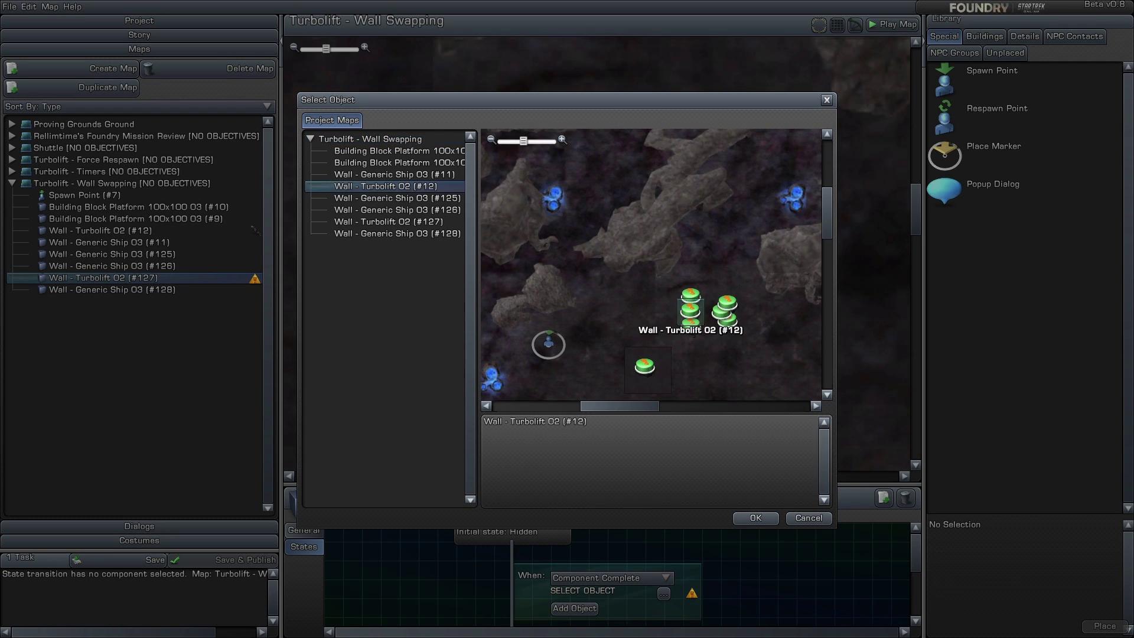
pyautogui.click(755, 518)
# Step: Make Wall - Generic Ship 03 (#128) go from hidden to visible on Component Complete of Wall - Turbolift 02 (#12)
pyautogui.click(698, 235)
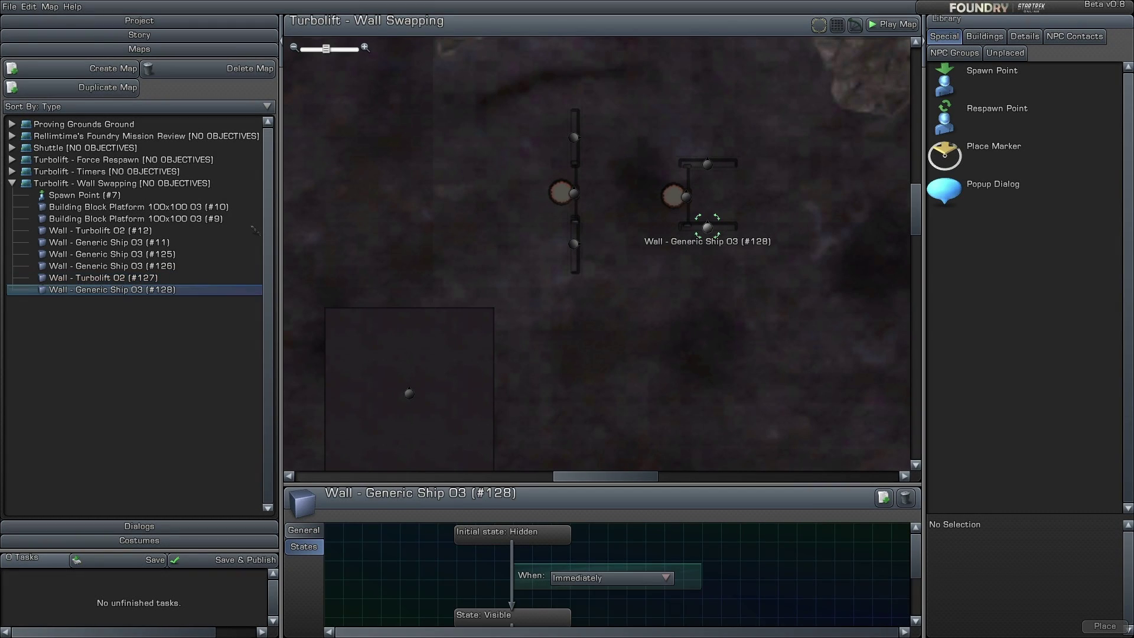
pyautogui.click(609, 577)
pyautogui.click(597, 599)
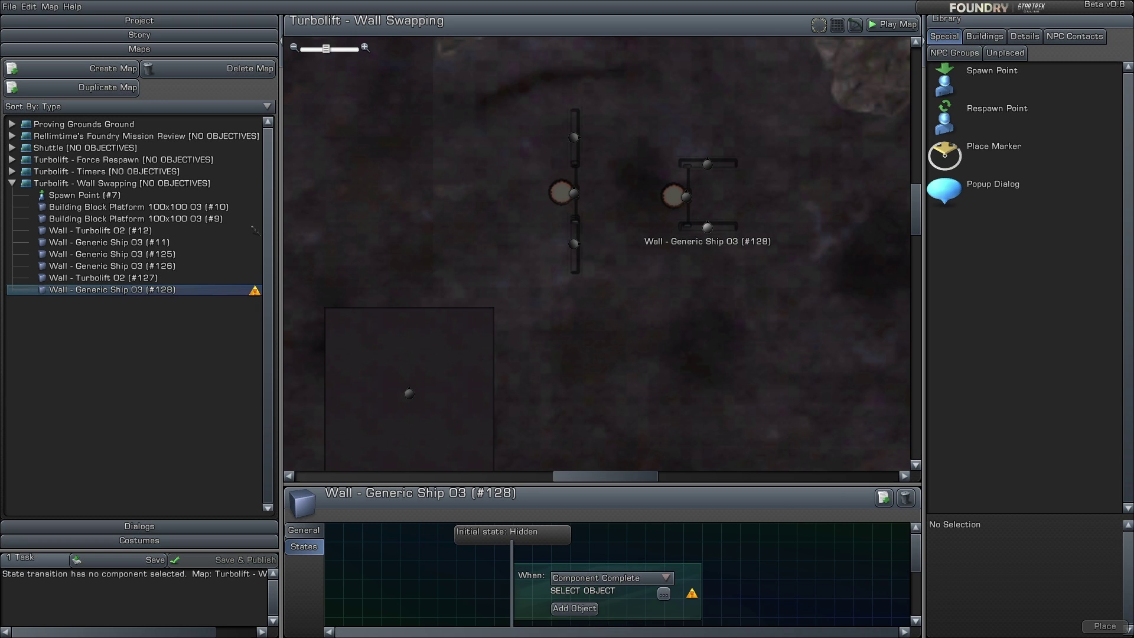
pyautogui.click(664, 594)
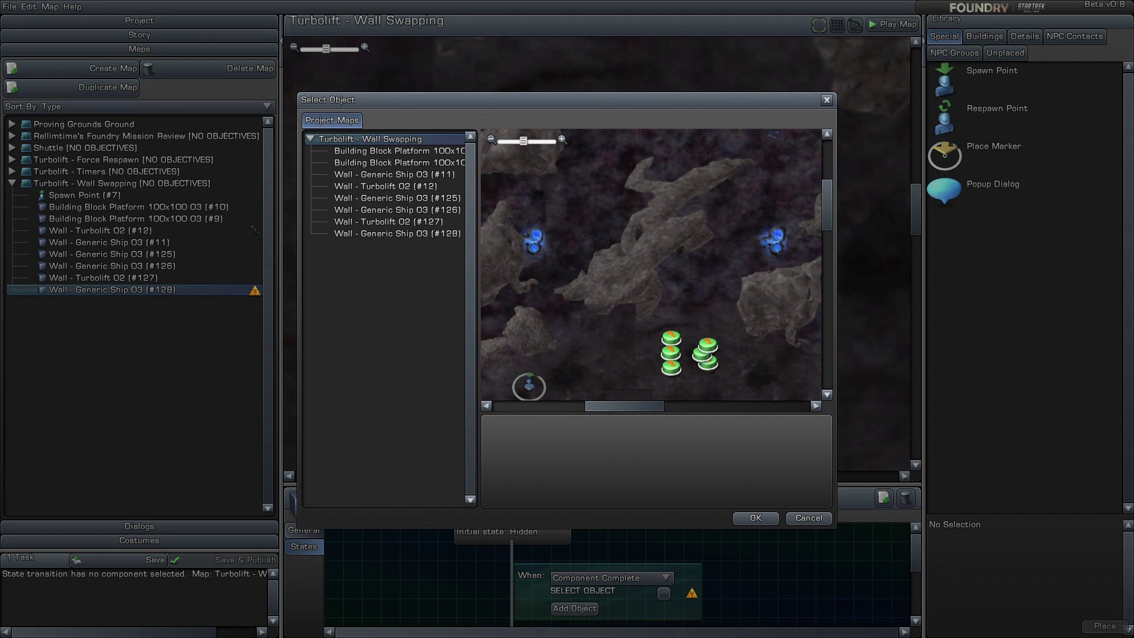
pyautogui.click(671, 353)
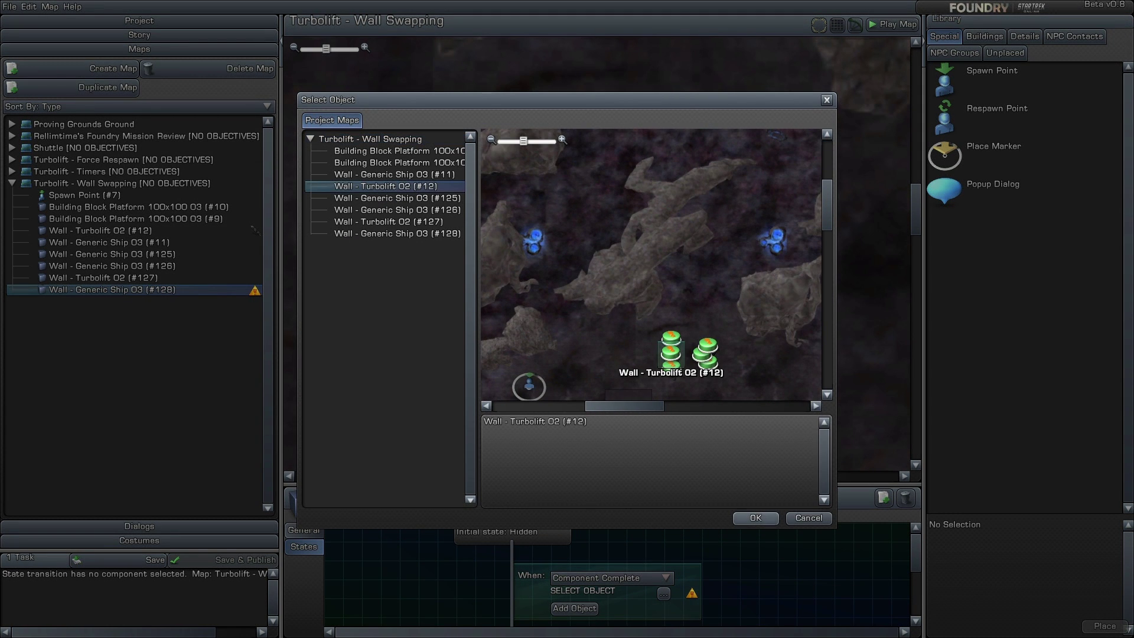
pyautogui.click(756, 519)
# Step: Move the three original walls, Wall - Turbolift 02 (#12) and Wall - Generic Ship 03 (#11) and (#125), together onto the building block platform
pyautogui.click(121, 183)
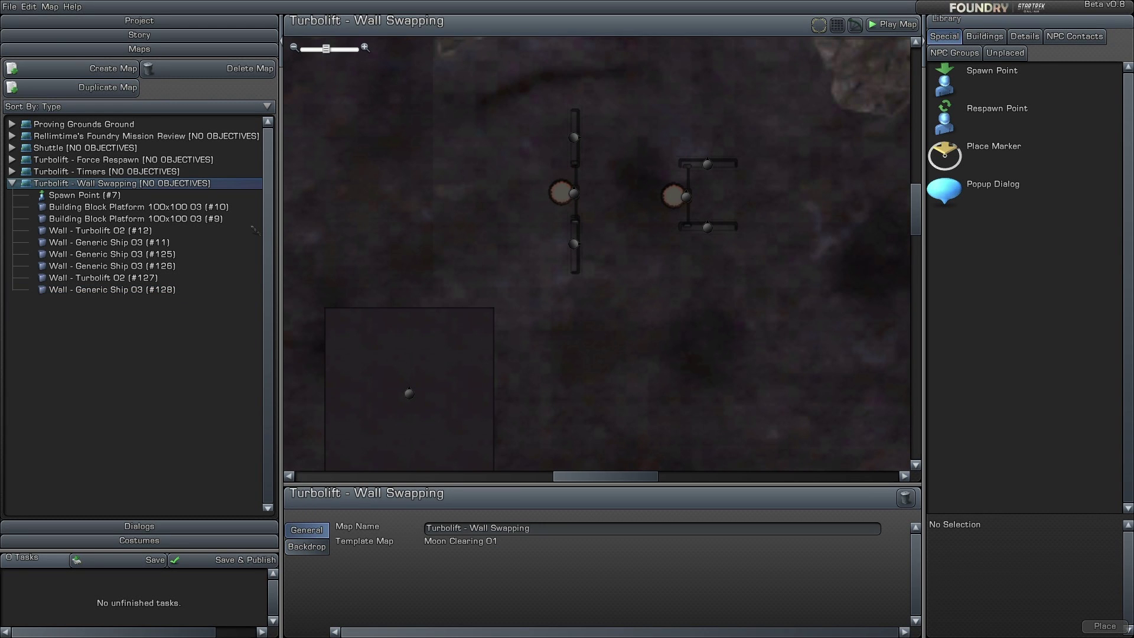
pyautogui.click(255, 230)
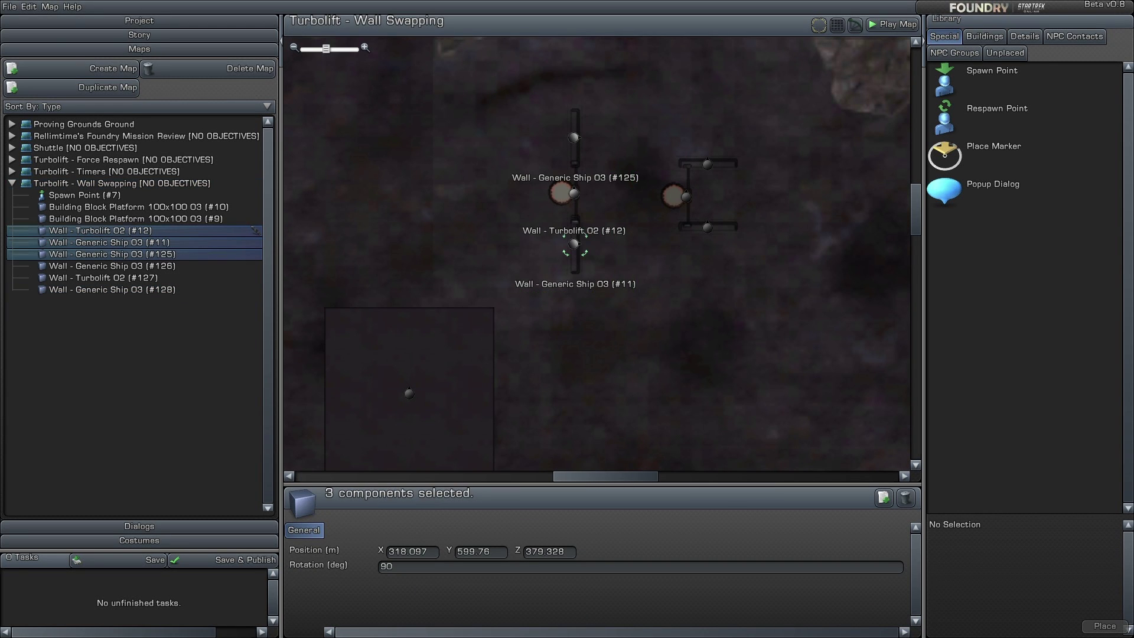
pyautogui.moveTo(574, 244); pyautogui.dragTo(493, 336)
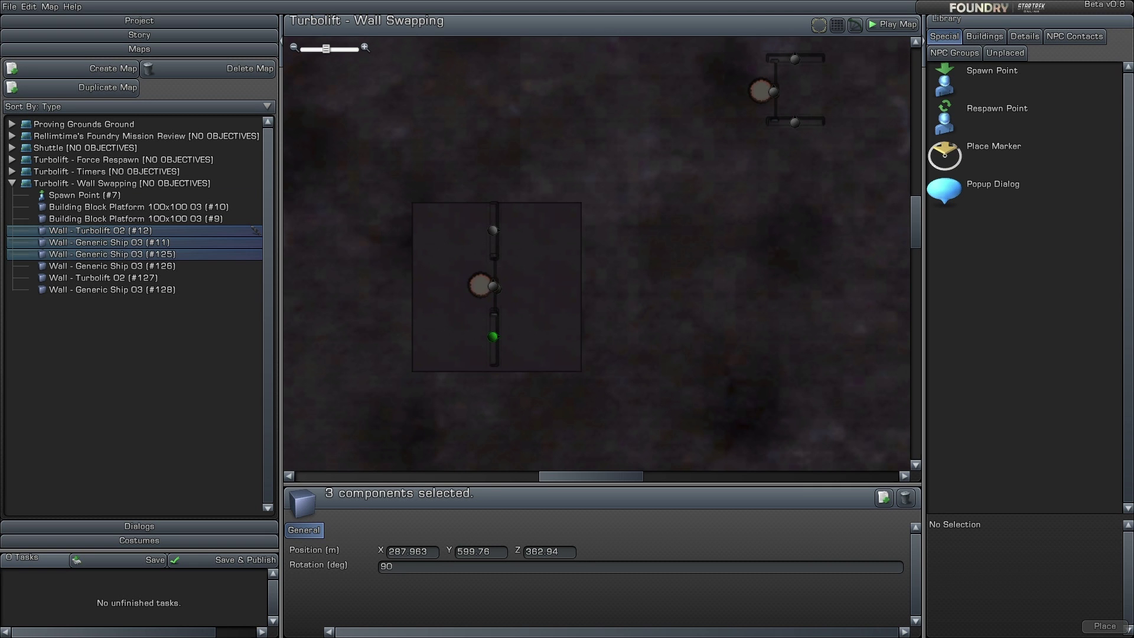
pyautogui.click(550, 337)
# Step: Set the height of Spawn Point (#7) to Y 601 relative to Zero Altitude
pyautogui.scroll(-1, 549, 337)
pyautogui.scroll(-2, 596, 254)
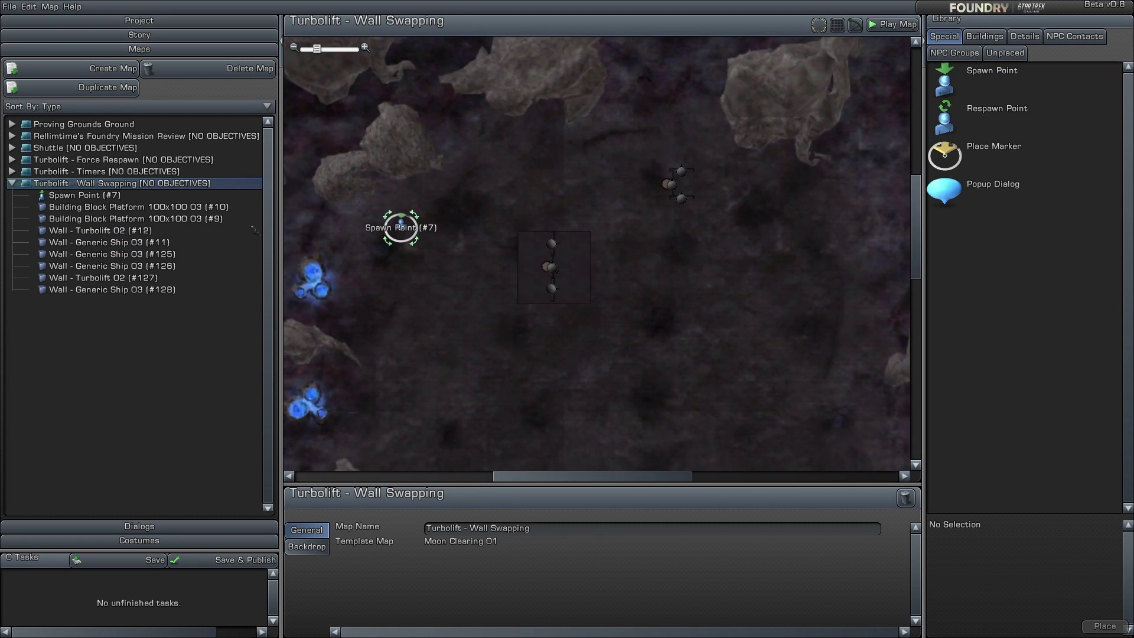
pyautogui.click(402, 227)
pyautogui.click(502, 558)
pyautogui.click(472, 594)
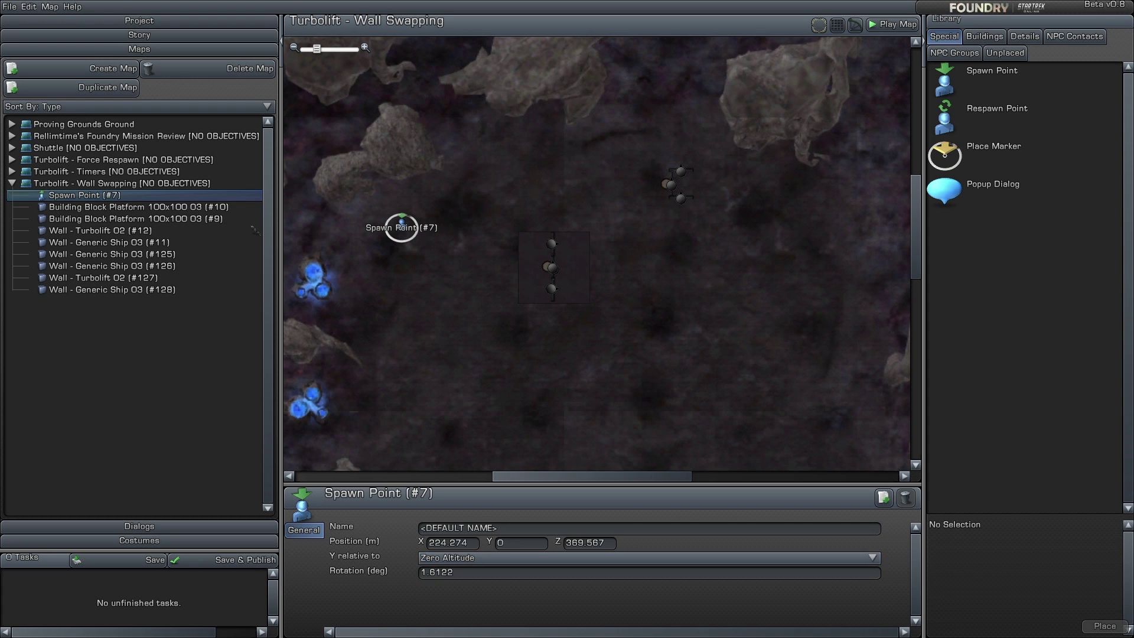
pyautogui.click(515, 543)
pyautogui.write('601')
# Step: Move Spawn Point (#7) onto the platform, on the open side facing the turbolift wall
pyautogui.moveTo(402, 227); pyautogui.dragTo(600, 268)
pyautogui.scroll(3, 600, 267)
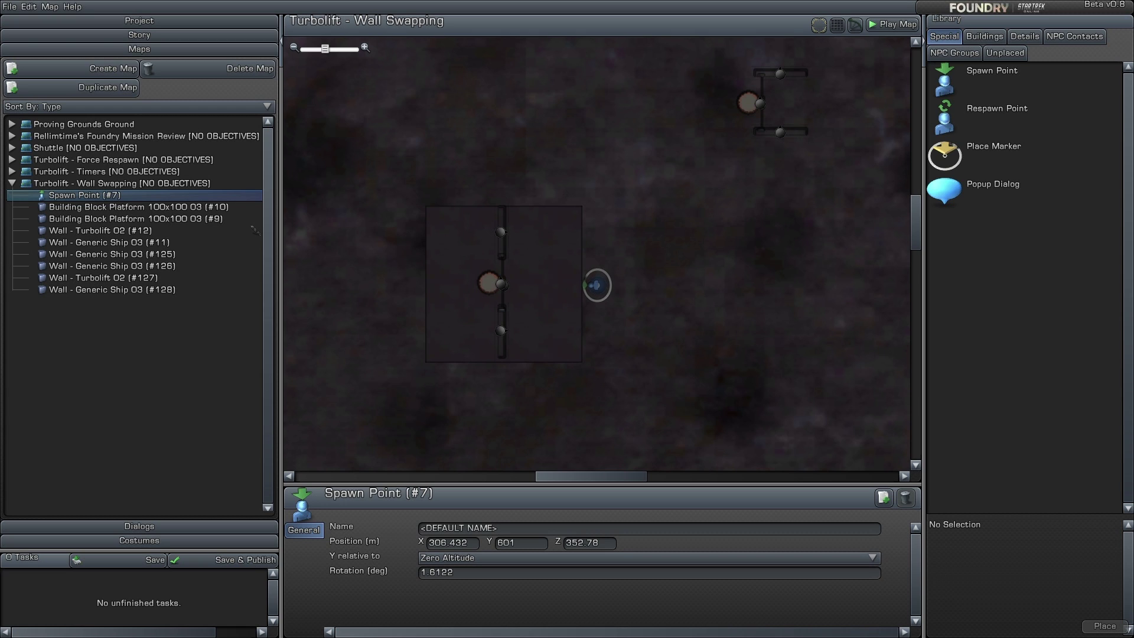
pyautogui.moveTo(611, 270); pyautogui.dragTo(559, 286)
pyautogui.click(122, 183)
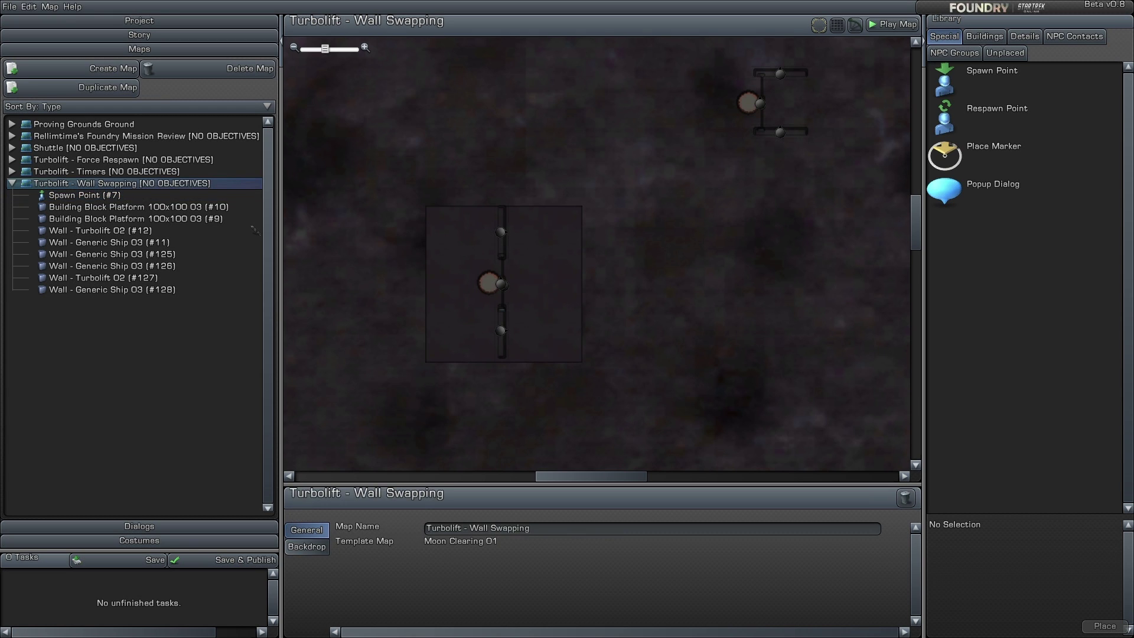
# Step: Rotate the three replacement walls (#126, #127, #128) to 180 degrees and position them on the platform to enclose a room against the original walls
pyautogui.moveTo(717, 66); pyautogui.dragTo(807, 176)
pyautogui.moveTo(771, 139); pyautogui.dragTo(678, 308)
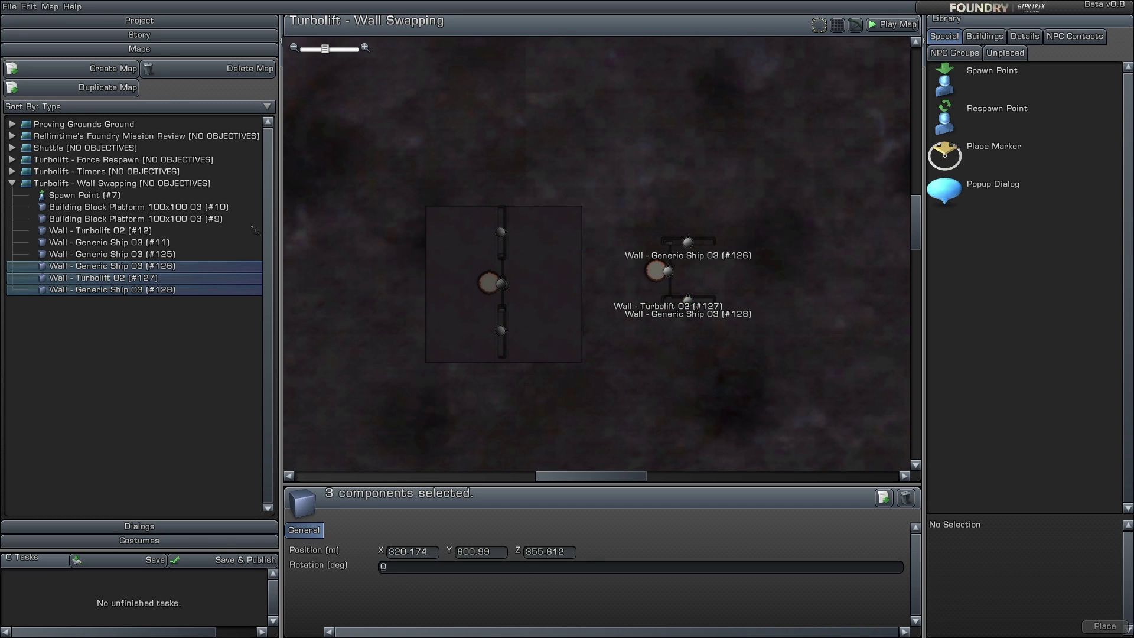
pyautogui.write('180')
pyautogui.press('Return')
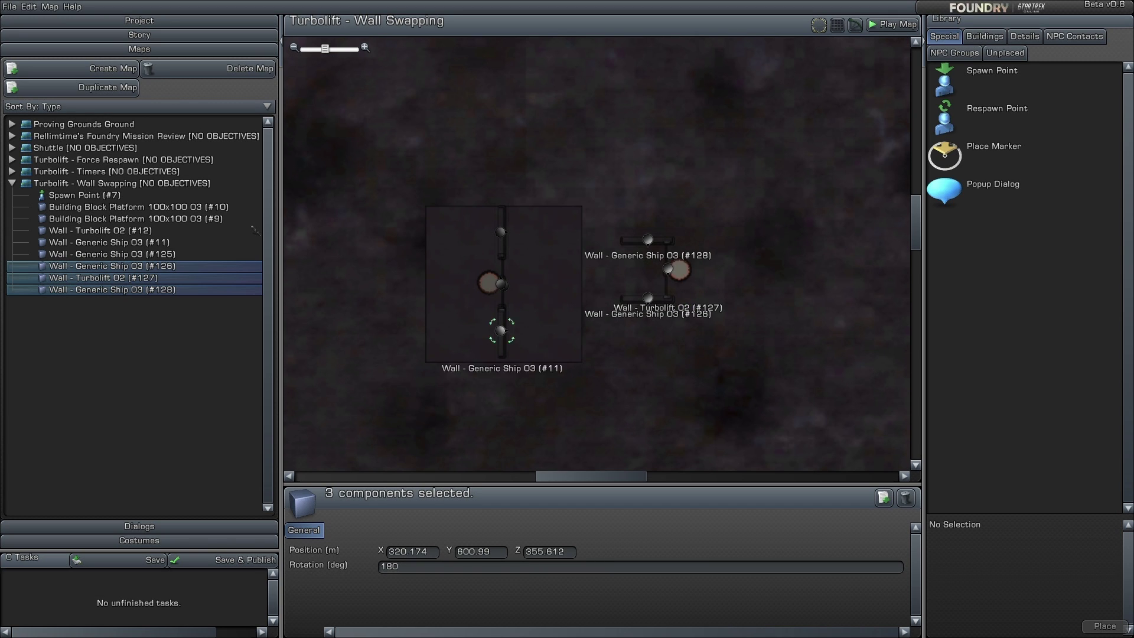
pyautogui.moveTo(668, 270); pyautogui.dragTo(546, 281)
pyautogui.click(667, 201)
# Step: Preview the map, interact with the turbolift door to check the wall swap, and return to the editor
pyautogui.click(893, 24)
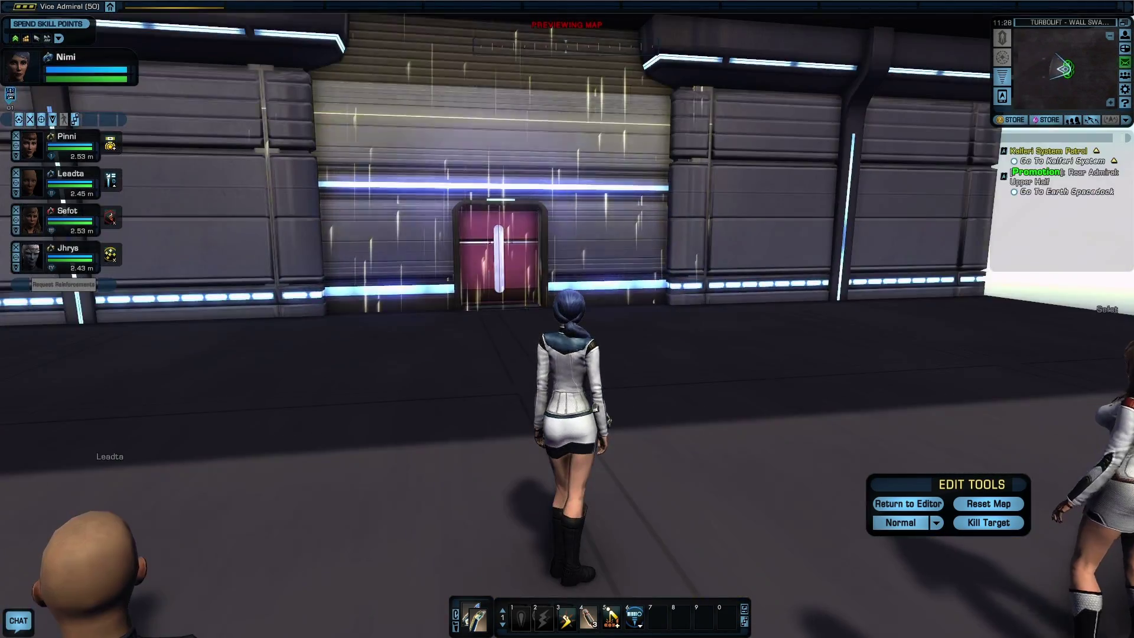
pyautogui.press('w')
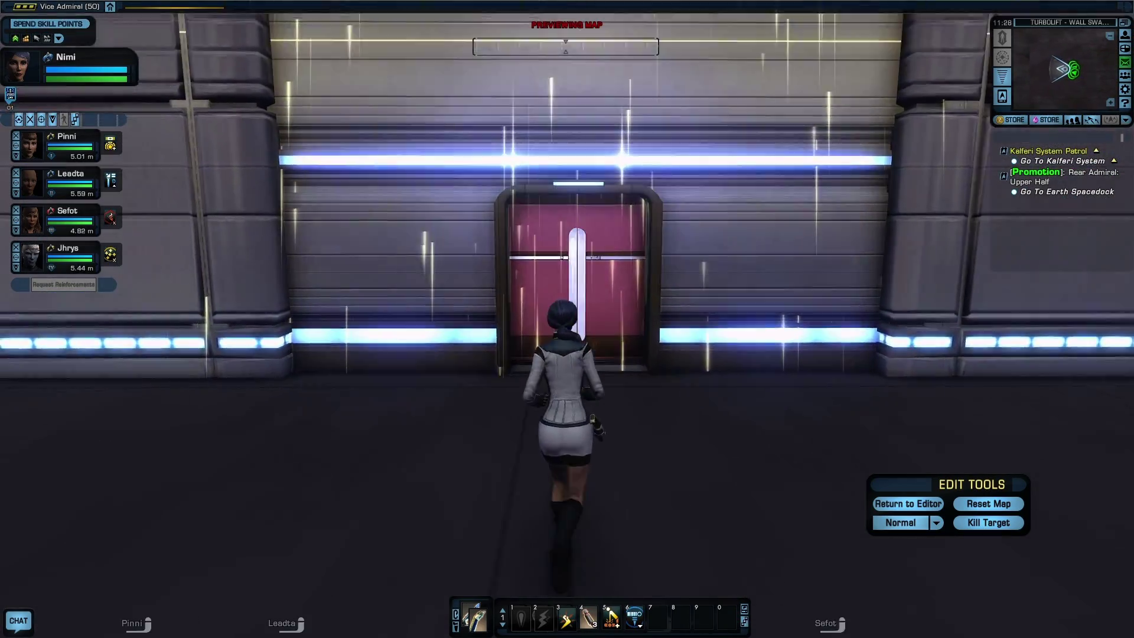
pyautogui.press('f')
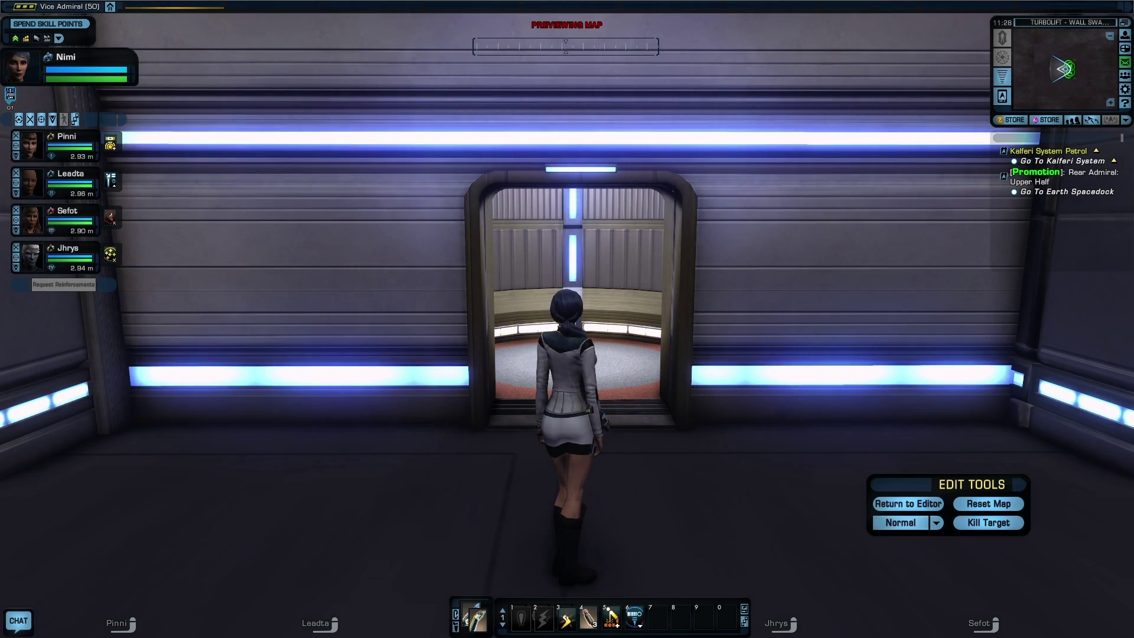
pyautogui.moveTo(567, 319); pyautogui.dragTo(514, 372, button='right')
pyautogui.click(908, 503)
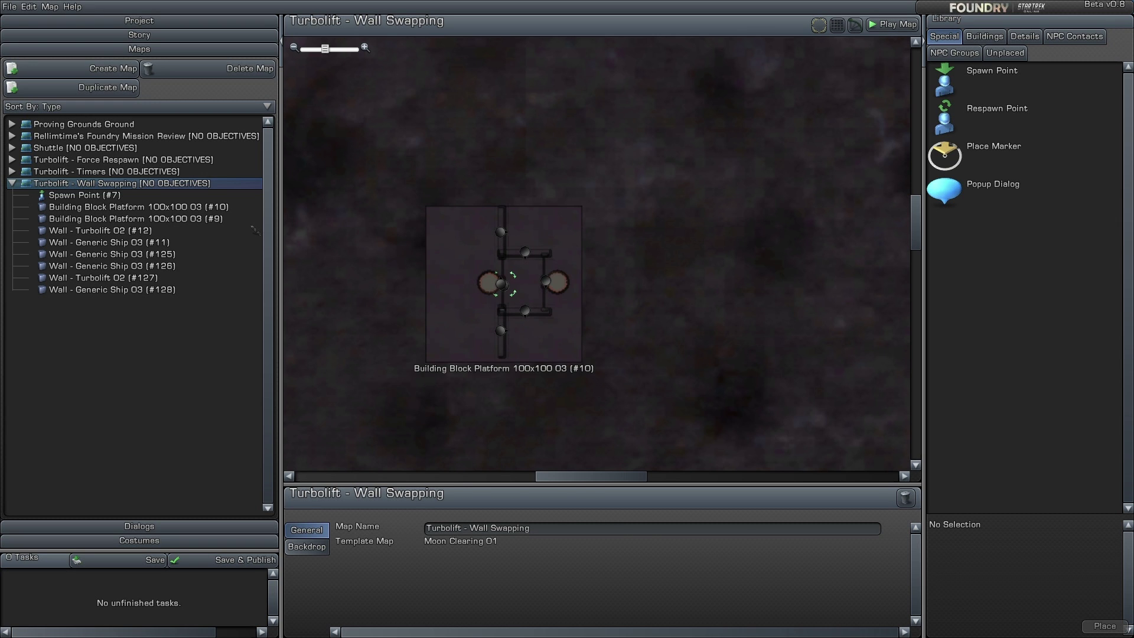
# Step: Make Wall - Turbolift 02 (#12) go from visible to hidden on This Component Complete, and check its interaction trigger settings
pyautogui.click(504, 284)
pyautogui.scroll(4, 504, 284)
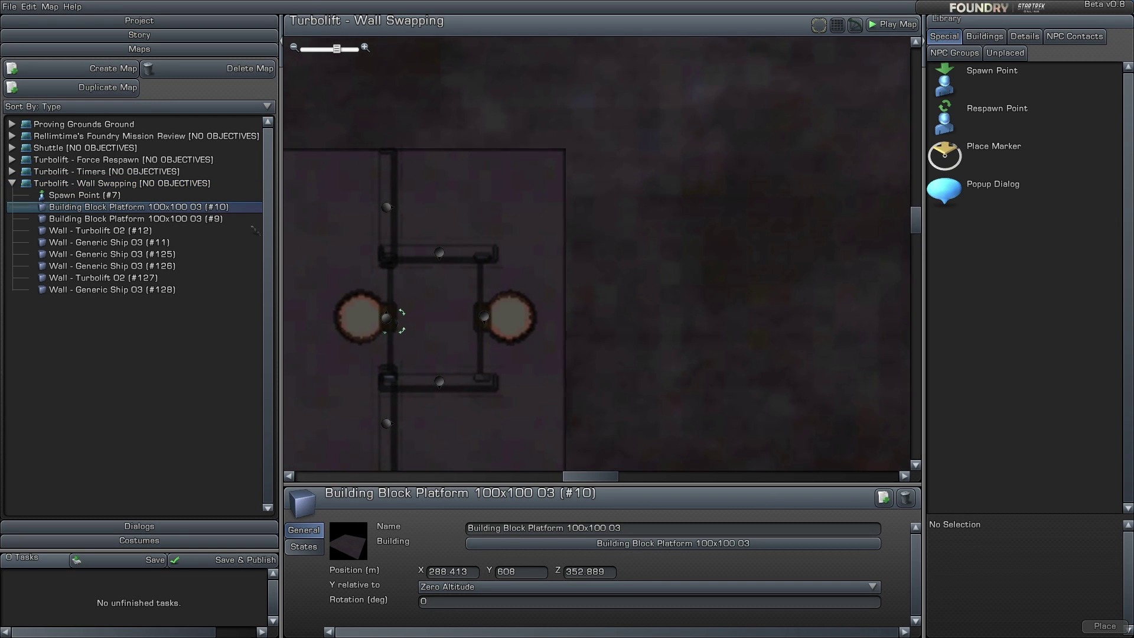
pyautogui.click(256, 230)
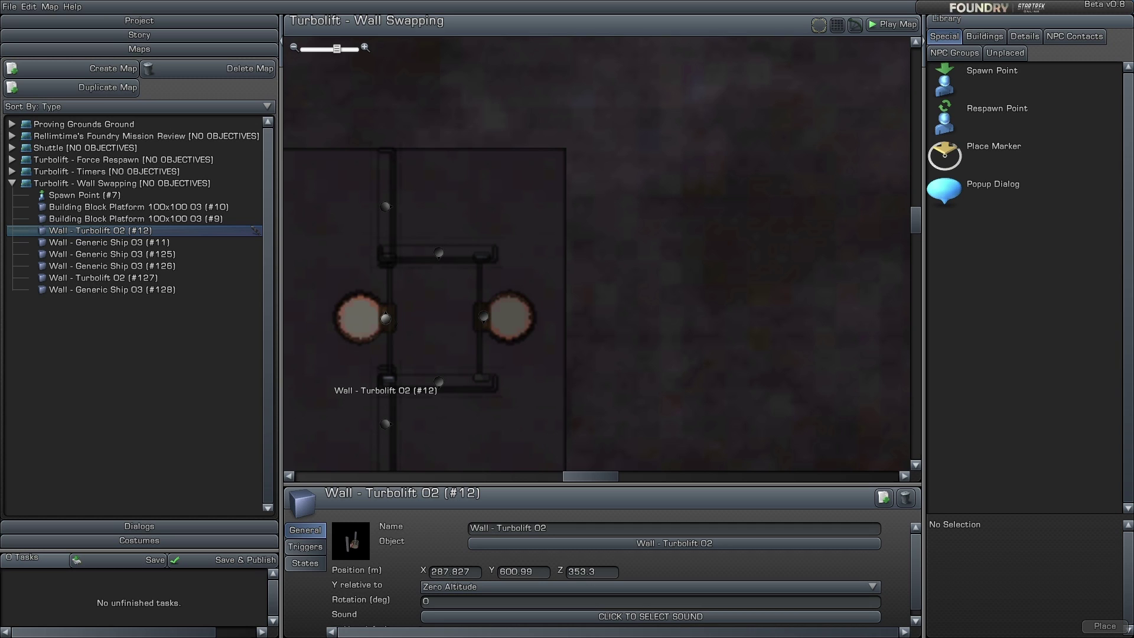
pyautogui.click(304, 563)
pyautogui.scroll(-3, 615, 576)
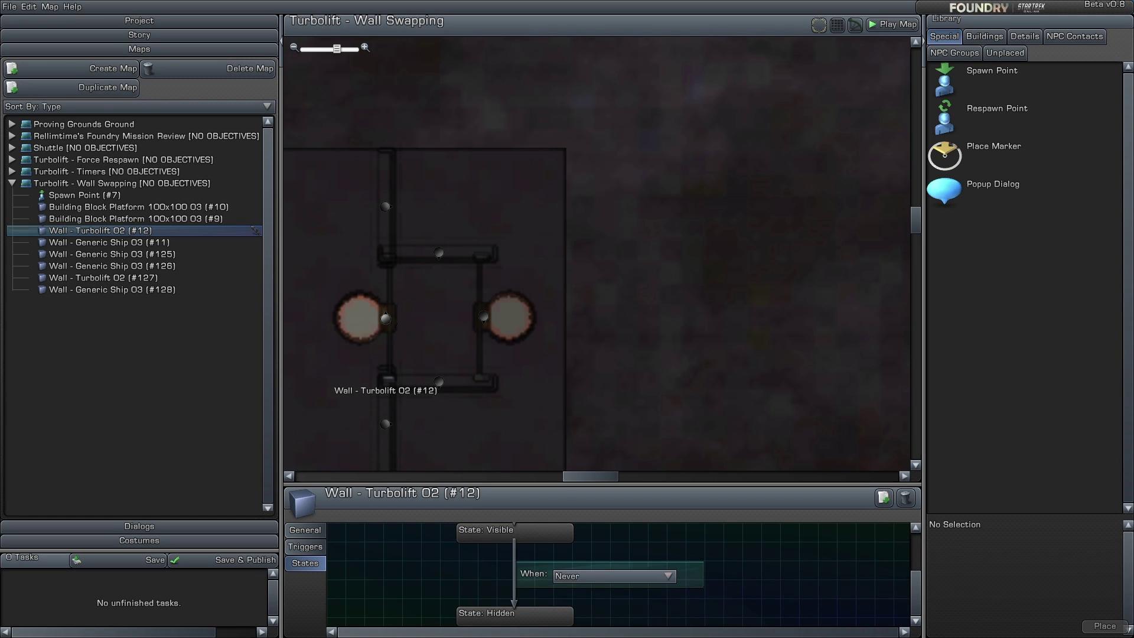
pyautogui.click(615, 576)
pyautogui.scroll(2, 609, 603)
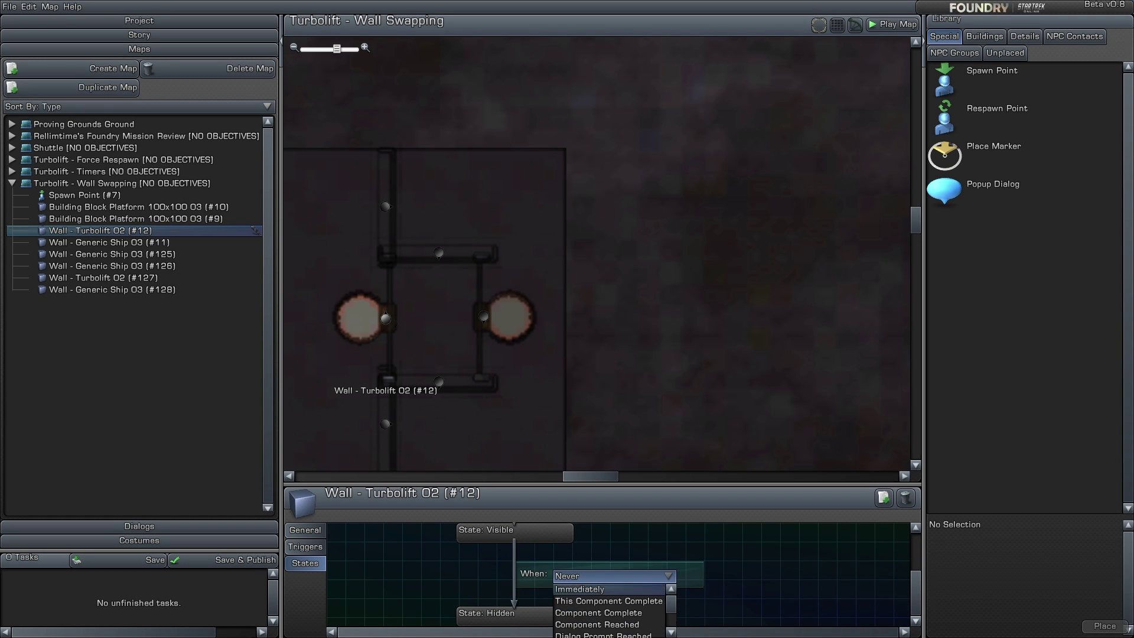
pyautogui.click(609, 601)
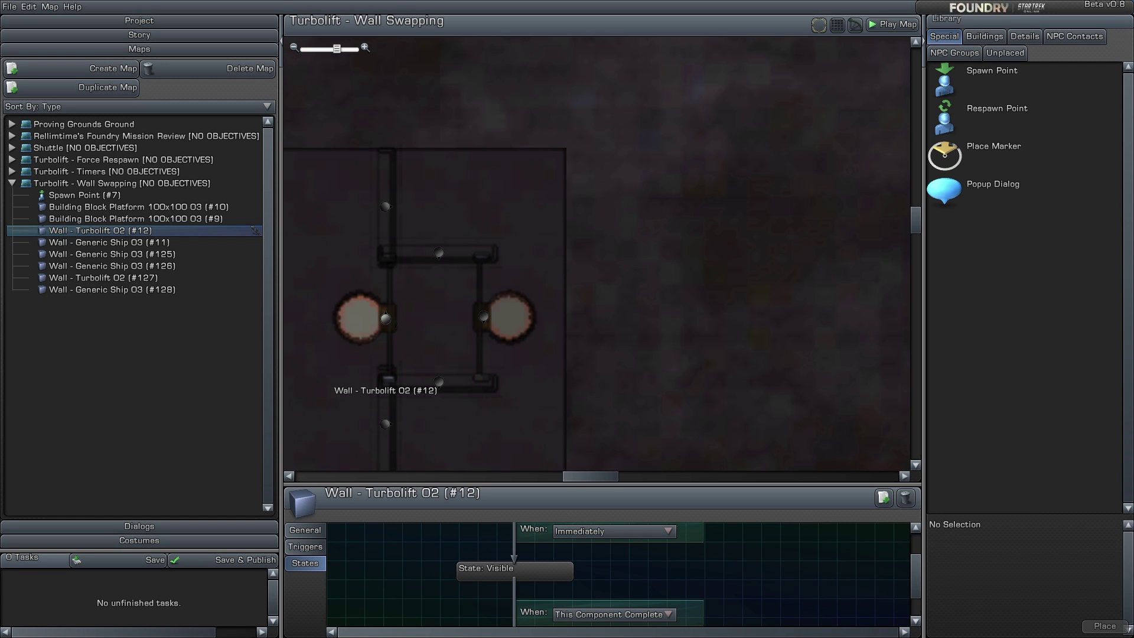
pyautogui.click(305, 547)
pyautogui.scroll(-2, 638, 576)
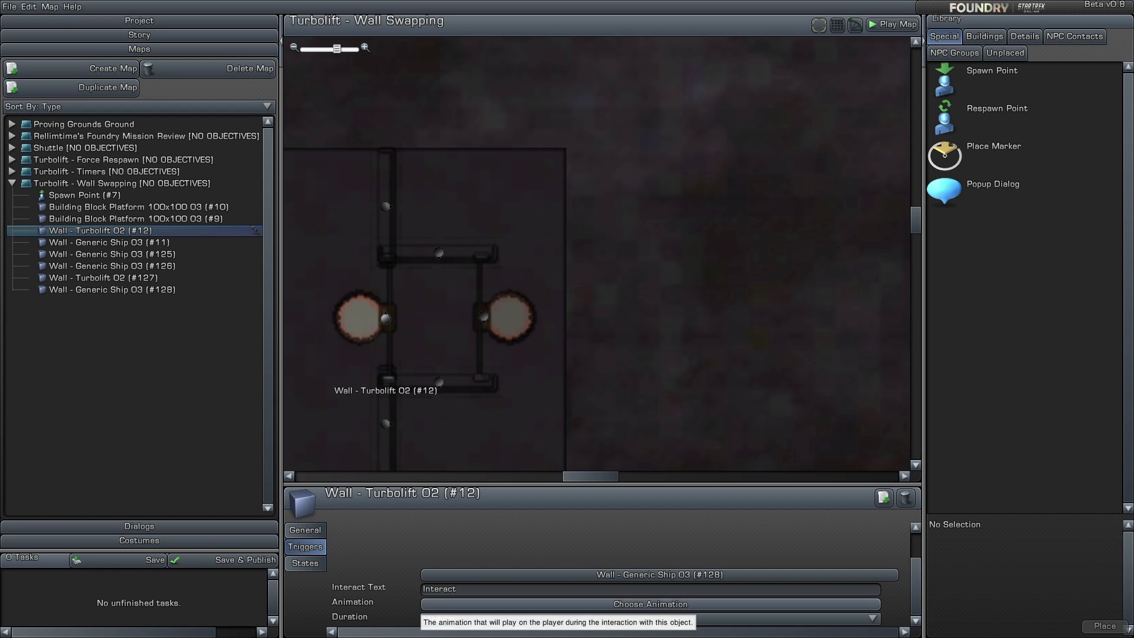
pyautogui.click(460, 619)
pyautogui.click(121, 183)
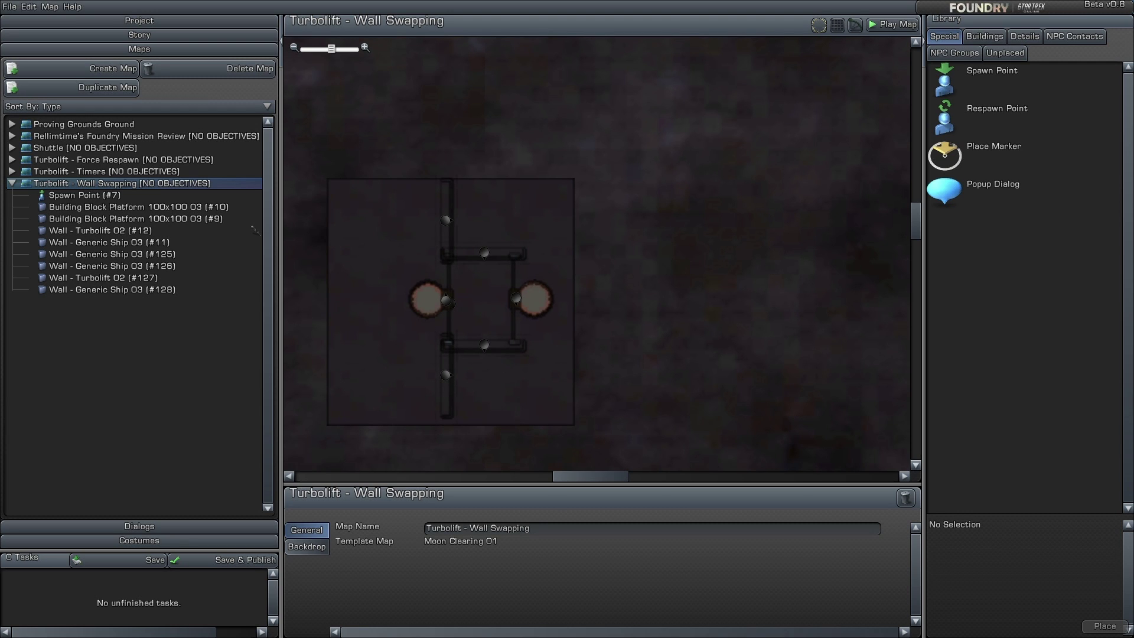
# Step: Collapse the Turbolift - Wall Swapping map's contents and open the Turbolift - Timers map with its components listed
pyautogui.click(12, 183)
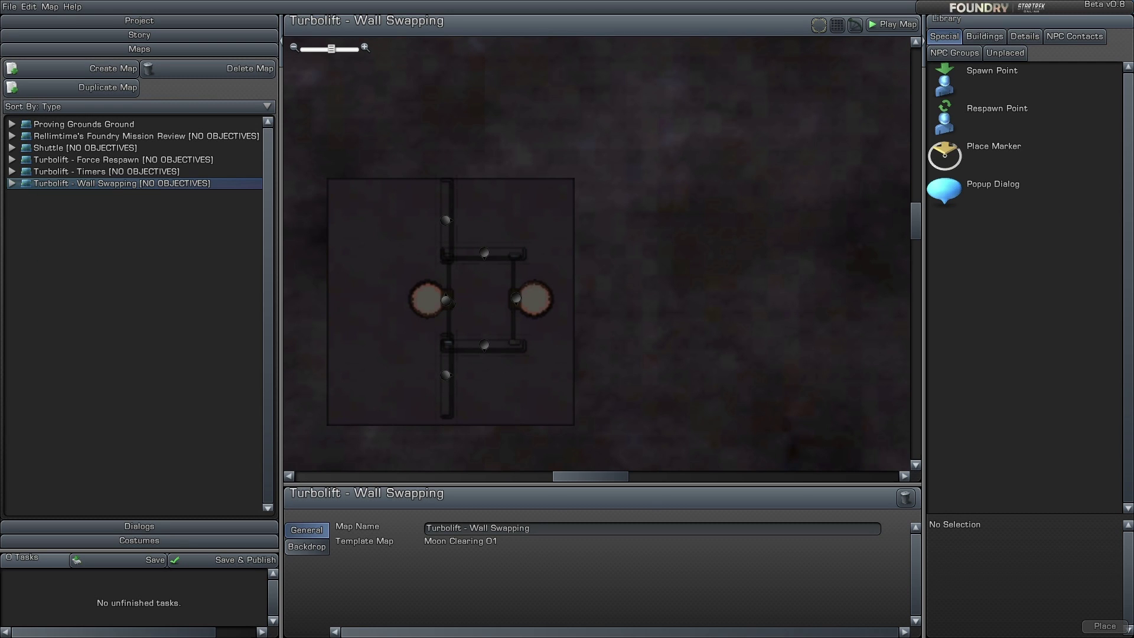
pyautogui.click(12, 171)
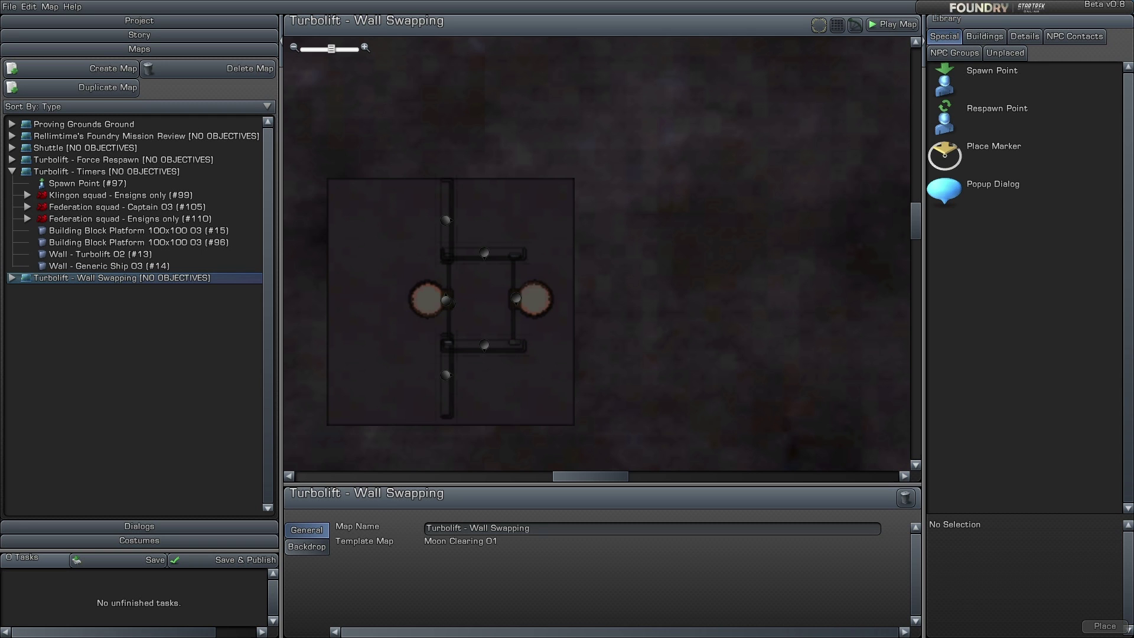
pyautogui.click(107, 171)
pyautogui.scroll(-3, 559, 360)
pyautogui.scroll(2, 559, 360)
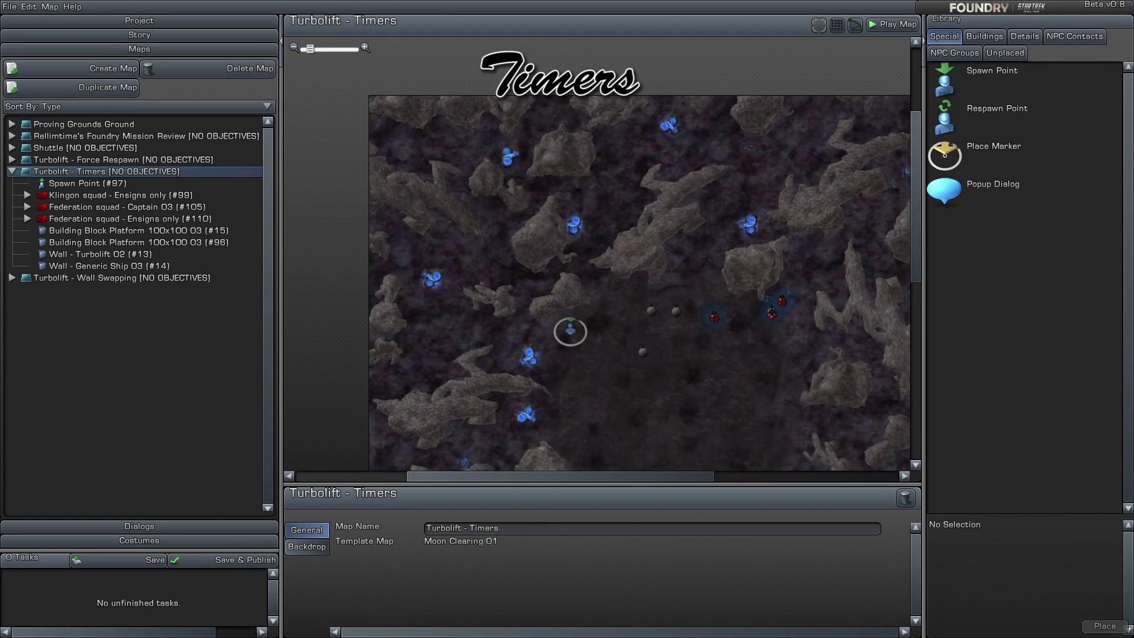
pyautogui.scroll(1, 598, 254)
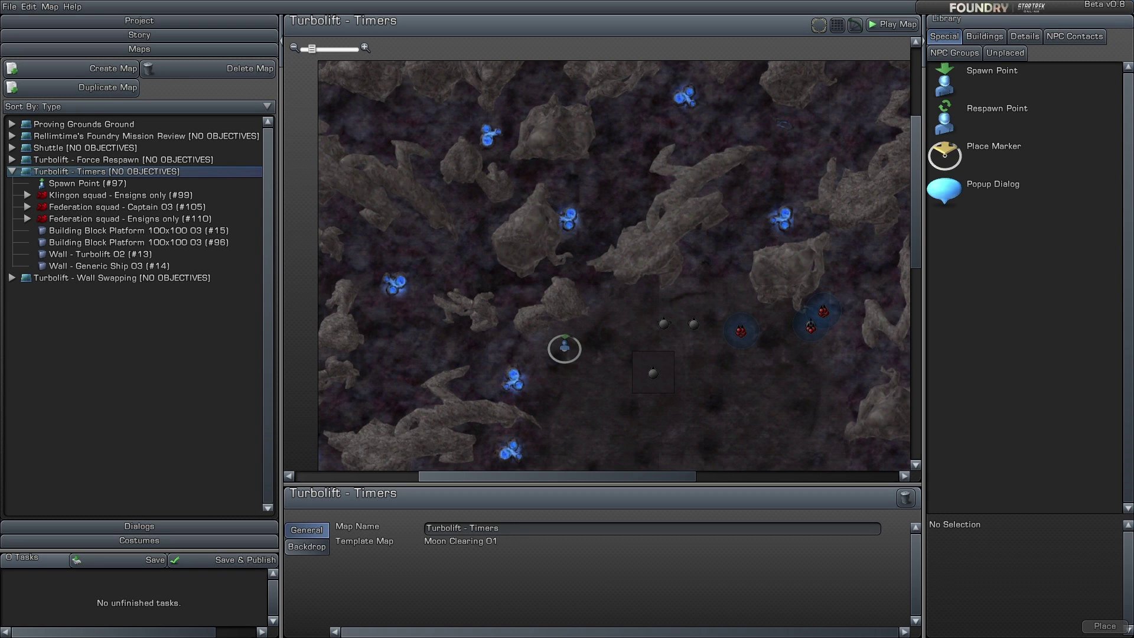
# Step: Examine the placement and general settings of the Klingon squad (#99) and the Federation squads (#105) and (#110)
pyautogui.moveTo(679, 325); pyautogui.dragTo(490, 203, button='right')
pyautogui.scroll(4, 597, 254)
pyautogui.moveTo(597, 254); pyautogui.dragTo(659, 363, button='right')
pyautogui.scroll(1, 599, 257)
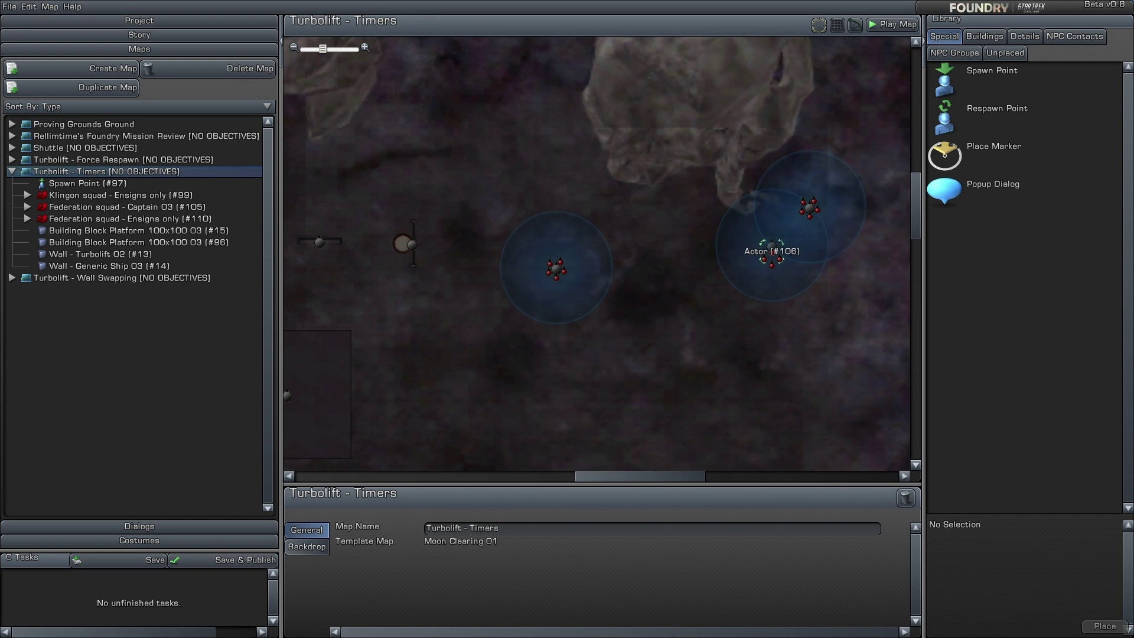
pyautogui.click(120, 195)
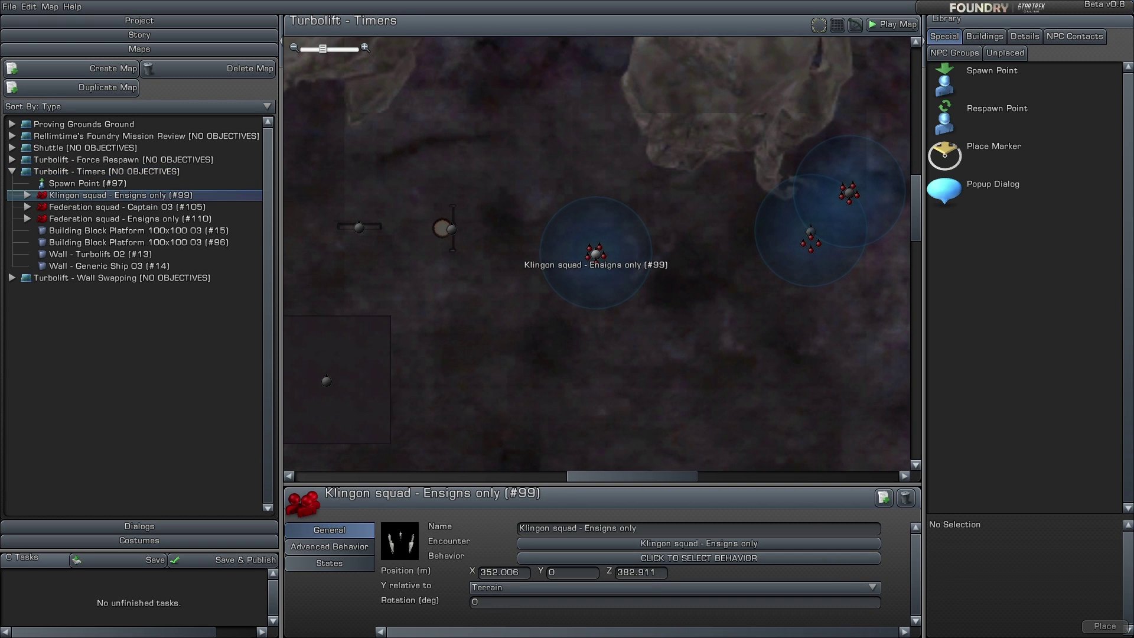
pyautogui.click(127, 206)
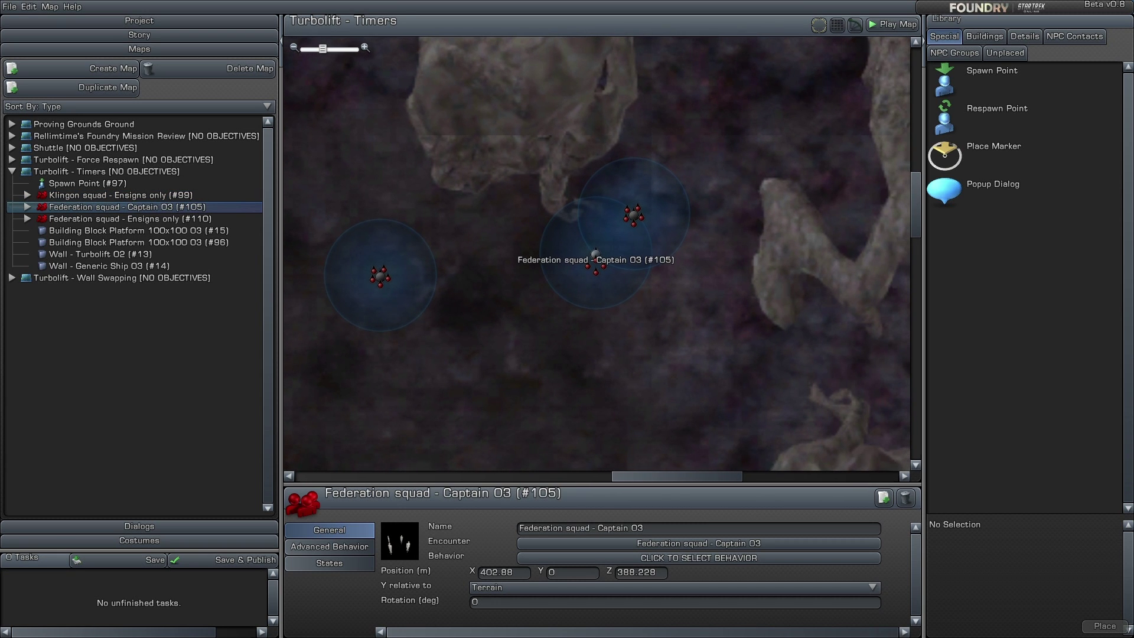
pyautogui.click(130, 219)
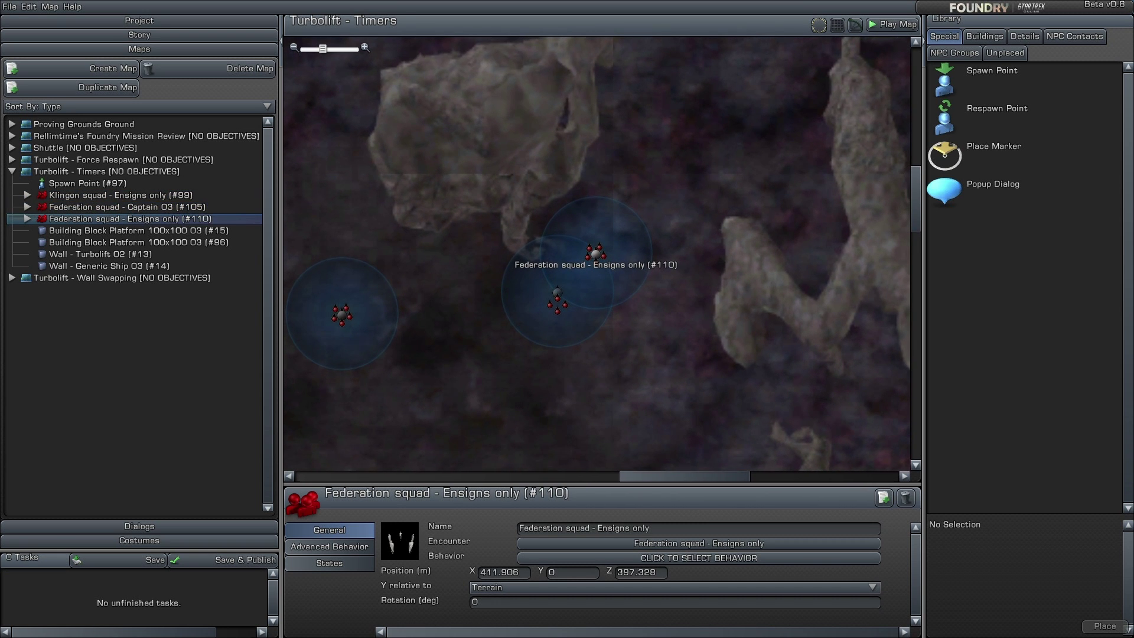
# Step: Move Wall - Turbolift 02 (#13) to about X 276, Z 396 on the Turbolift - Timers map
pyautogui.click(106, 171)
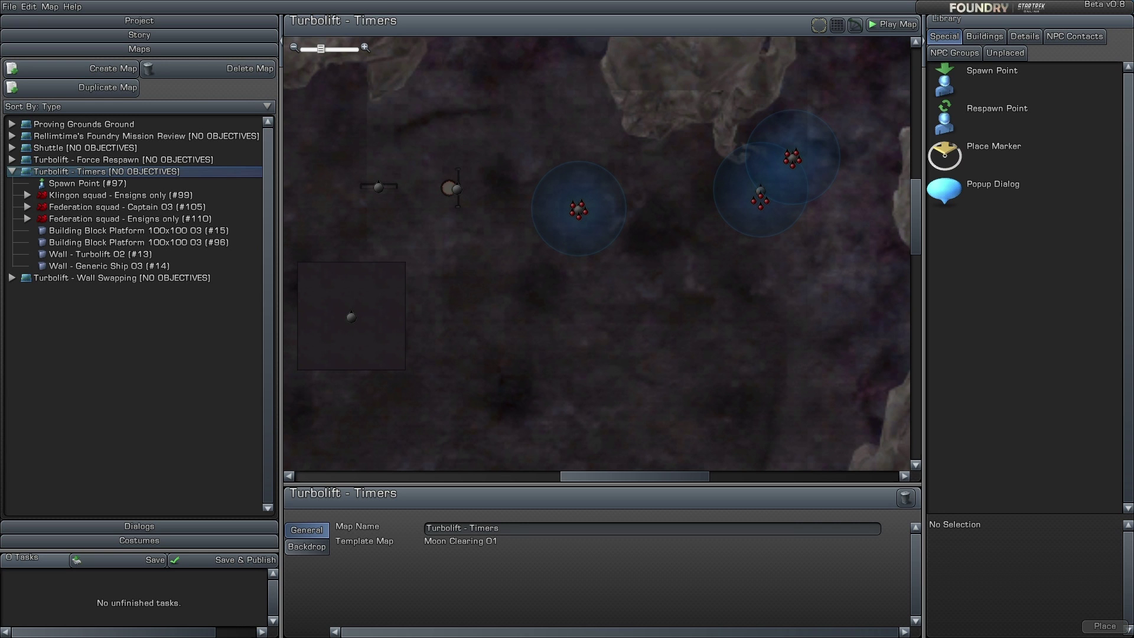
pyautogui.moveTo(591, 249); pyautogui.dragTo(686, 293, button='right')
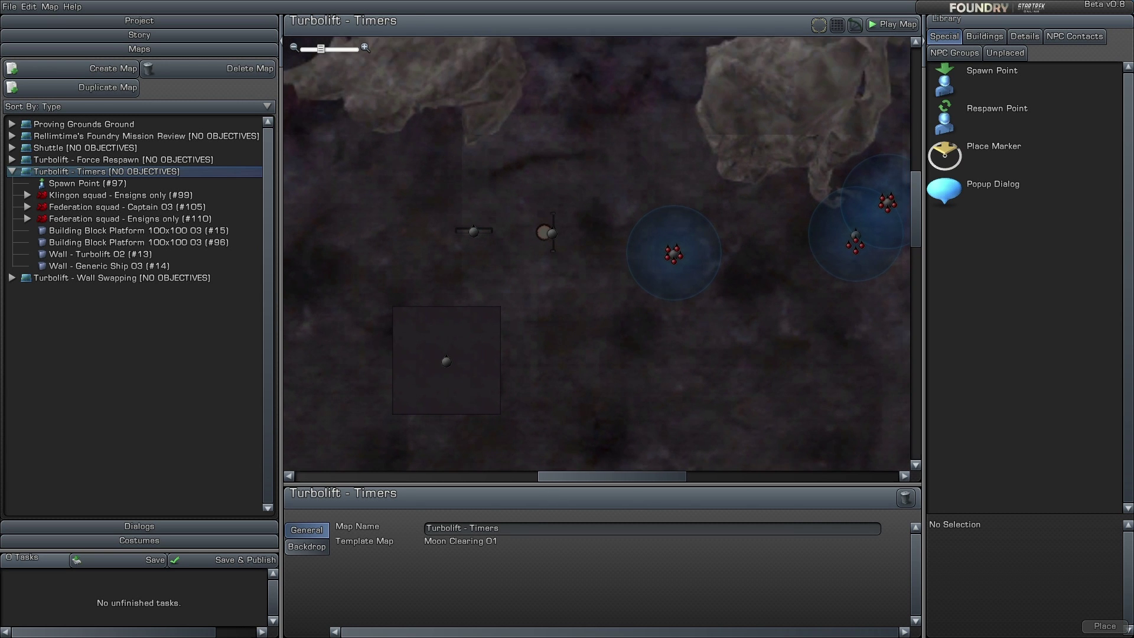
pyautogui.scroll(2, 596, 254)
pyautogui.scroll(-1, 596, 254)
pyautogui.moveTo(597, 254); pyautogui.dragTo(652, 216, button='right')
pyautogui.scroll(2, 597, 254)
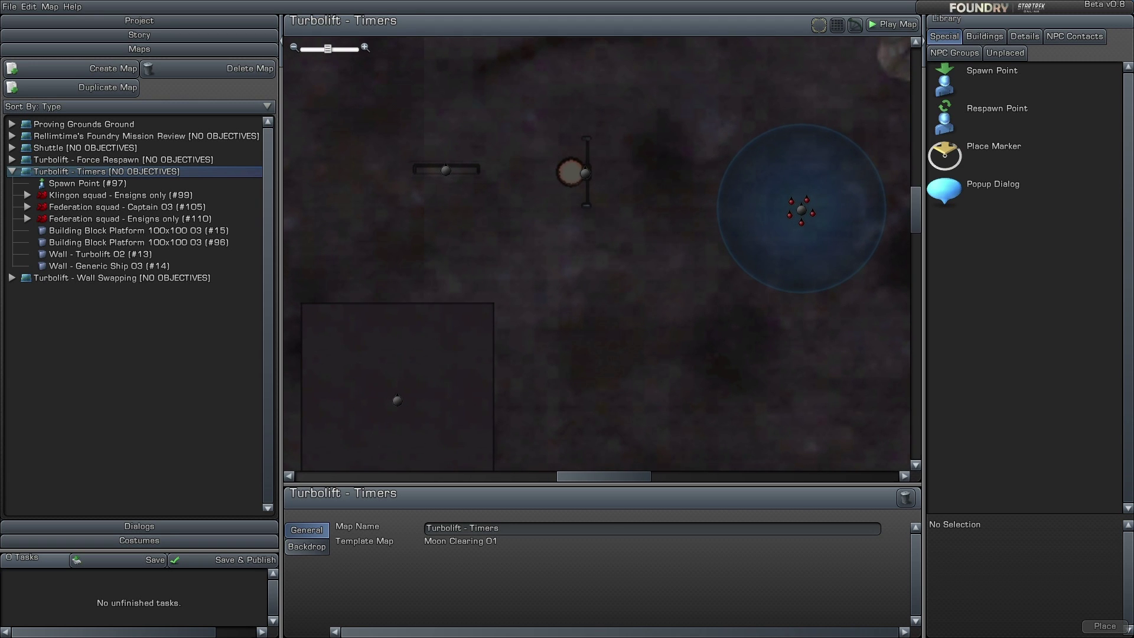
pyautogui.moveTo(585, 173); pyautogui.dragTo(540, 189)
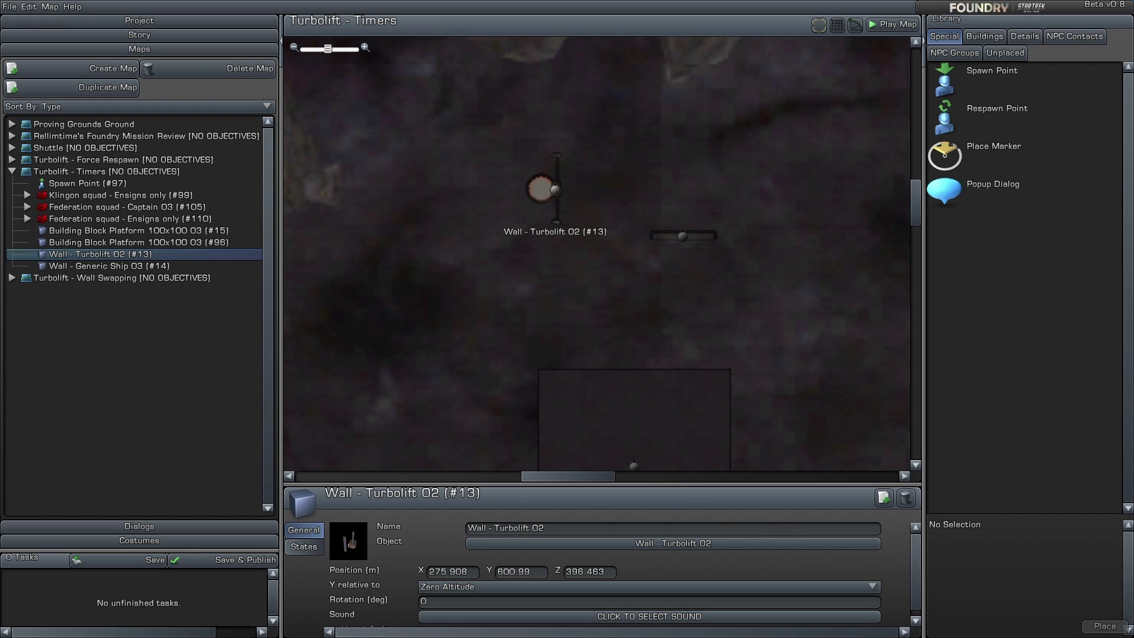
# Step: Rotate Wall - Generic Ship 03 (#14) to 90 degrees and align it with one end of the turbolift wall at about X 276, Z 386
pyautogui.click(682, 236)
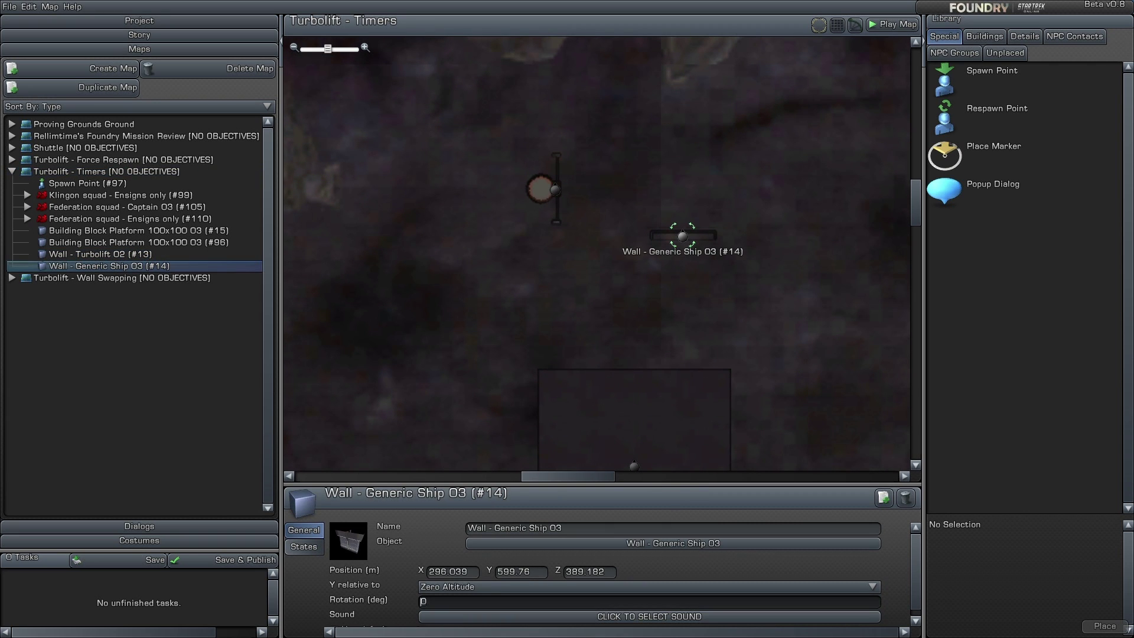
pyautogui.write('90')
pyautogui.press('Return')
pyautogui.moveTo(682, 235); pyautogui.dragTo(556, 253)
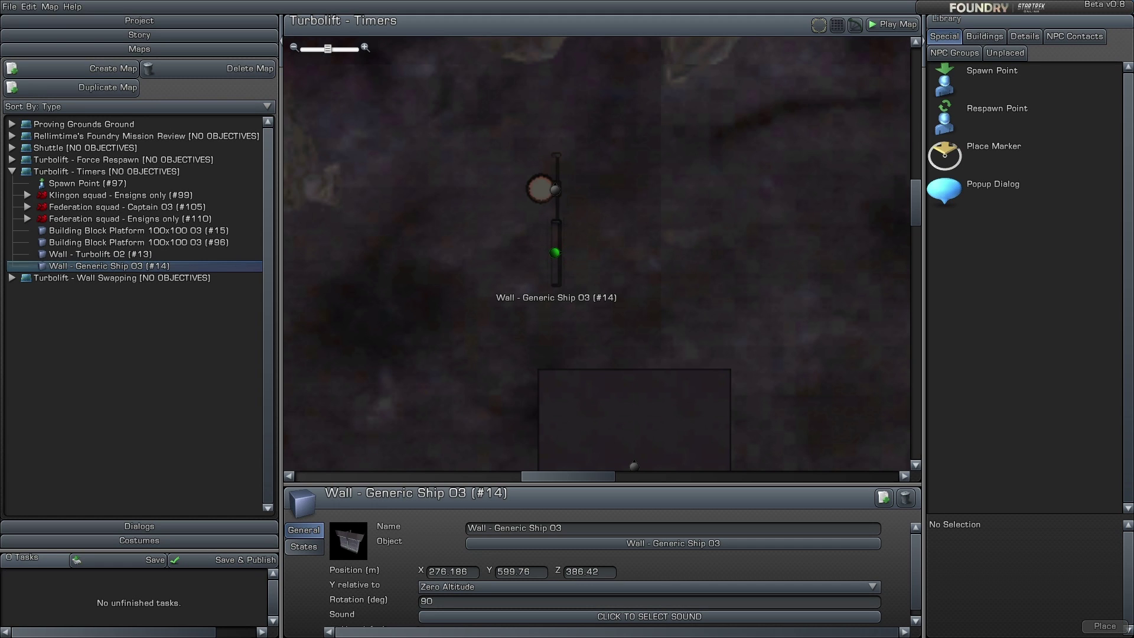
# Step: Duplicate the generic ship wall to the turbolift wall's opposite end, and add a copy rotated to 0 degrees at about X 280, Z 411
pyautogui.click(884, 498)
pyautogui.moveTo(568, 252); pyautogui.dragTo(556, 126)
pyautogui.click(884, 498)
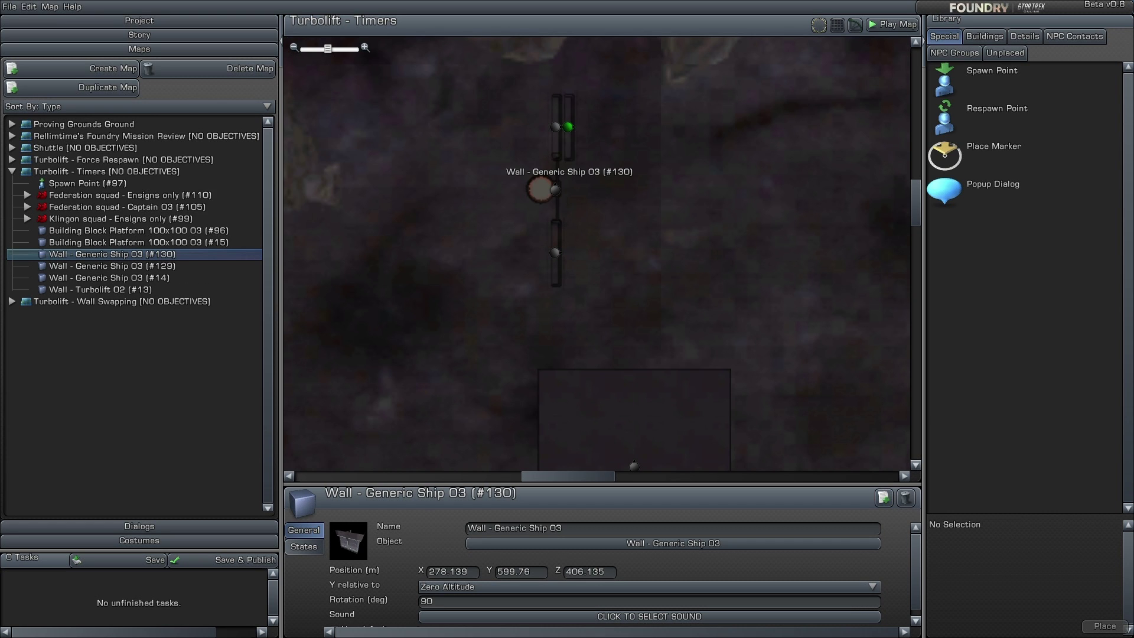
pyautogui.doubleClick(426, 601)
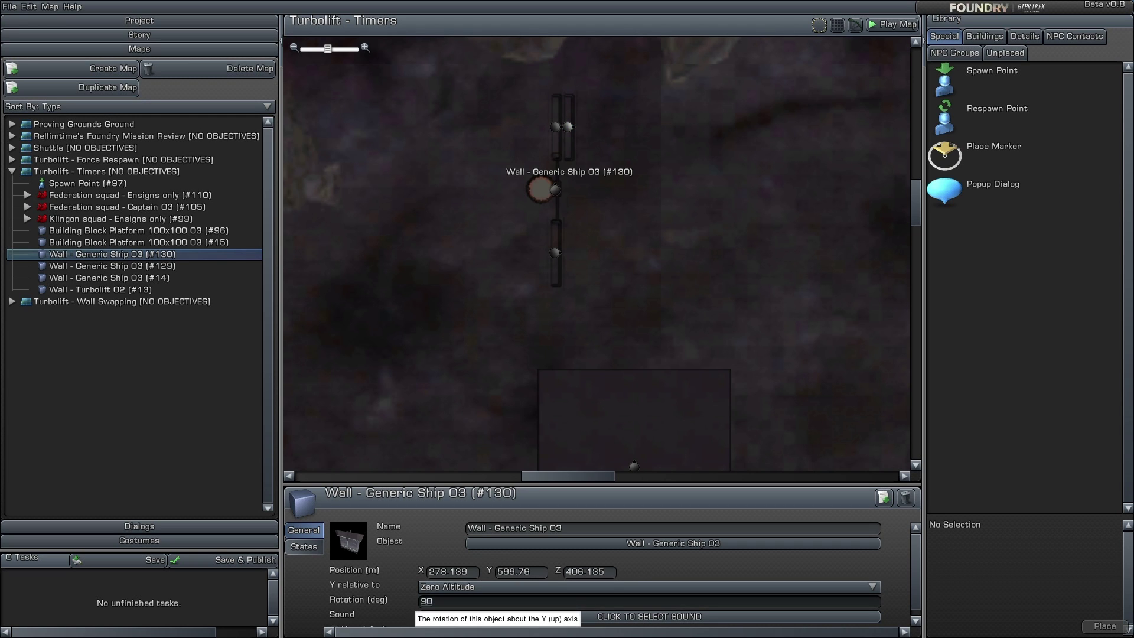
pyautogui.write('0')
pyautogui.press('Return')
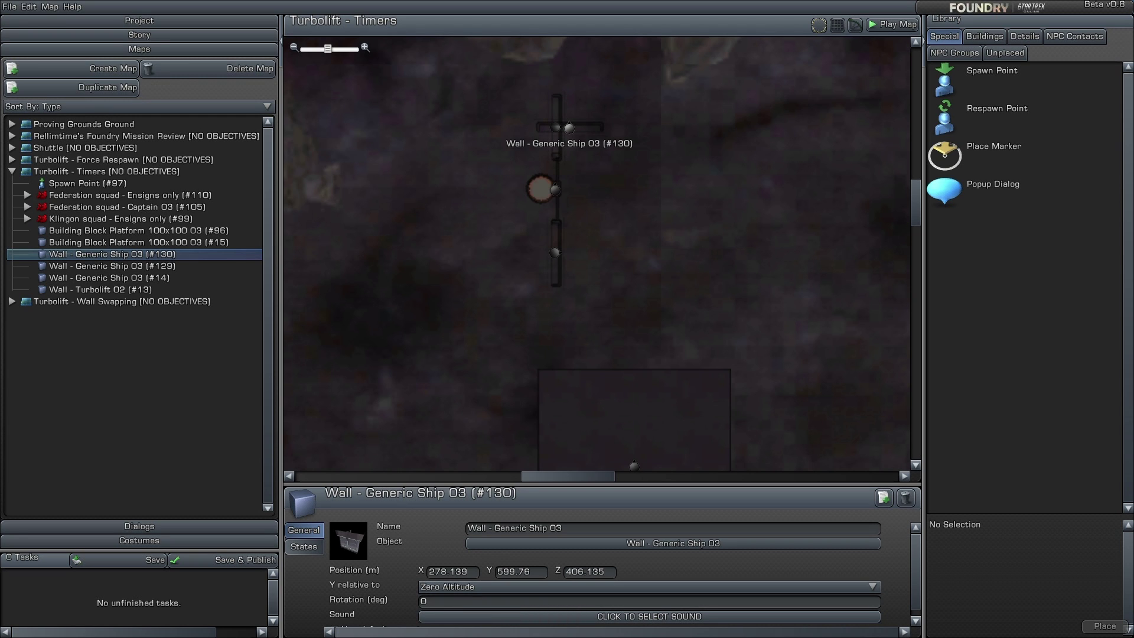
pyautogui.moveTo(569, 128); pyautogui.dragTo(581, 98)
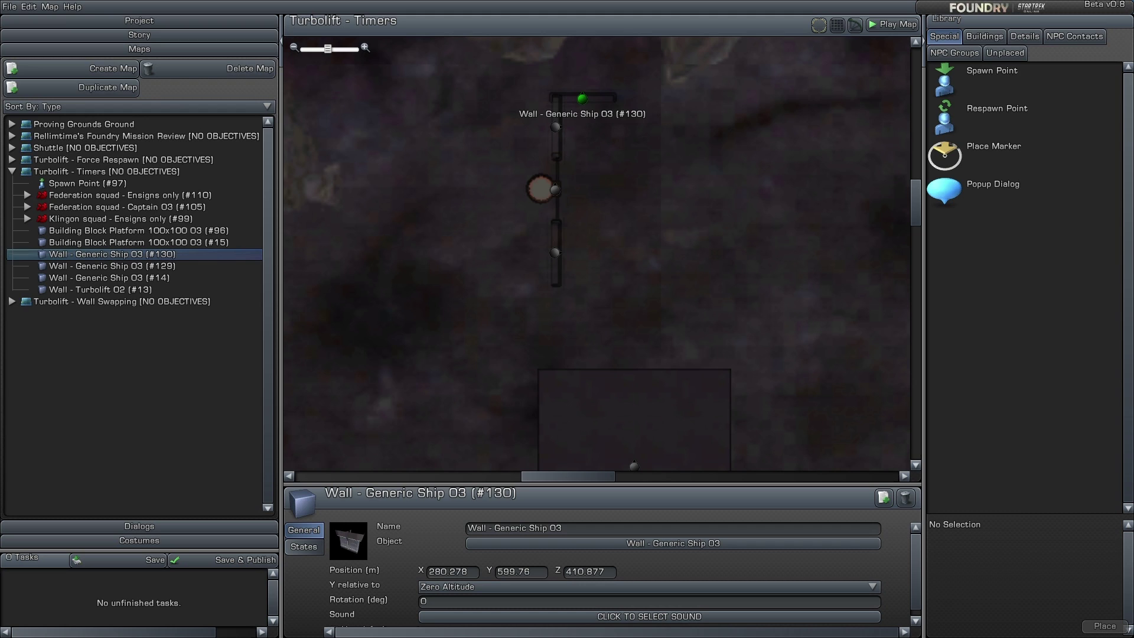
# Step: Duplicate the 0-degree wall three times to form two parallel outer side walls, each two segments long, reaching about X 290
pyautogui.click(883, 498)
pyautogui.moveTo(595, 99); pyautogui.dragTo(642, 98)
pyautogui.click(883, 498)
pyautogui.click(883, 498)
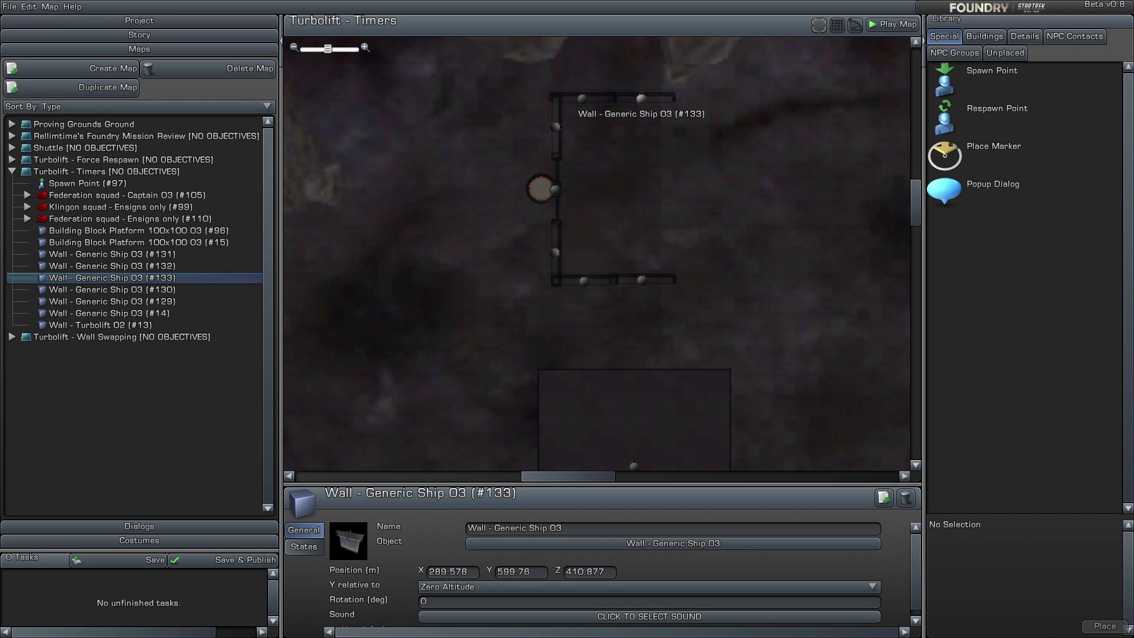
# Step: Duplicate the side wall segments into two inner parallel walls, two segments each, flanking the turbolift at about Z 402 and Z 391
pyautogui.scroll(1, 603, 255)
pyautogui.moveTo(603, 254); pyautogui.dragTo(531, 313, button='right')
pyautogui.scroll(-2, 530, 313)
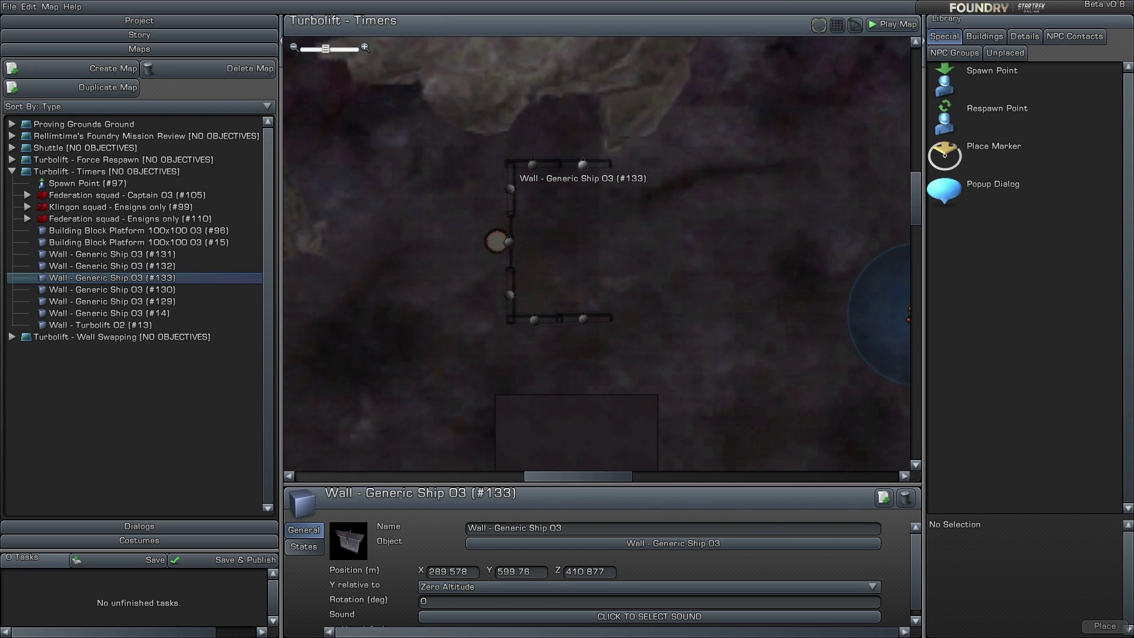
pyautogui.click(573, 236)
pyautogui.click(583, 165)
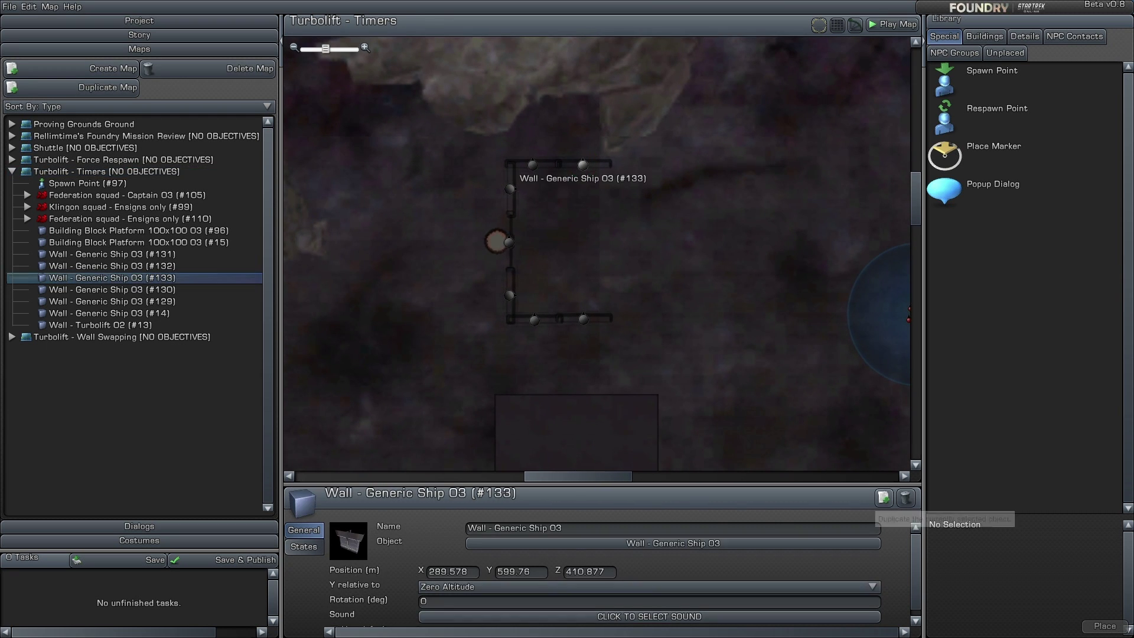
pyautogui.click(883, 498)
pyautogui.moveTo(594, 164); pyautogui.dragTo(583, 211)
pyautogui.click(884, 498)
pyautogui.click(884, 498)
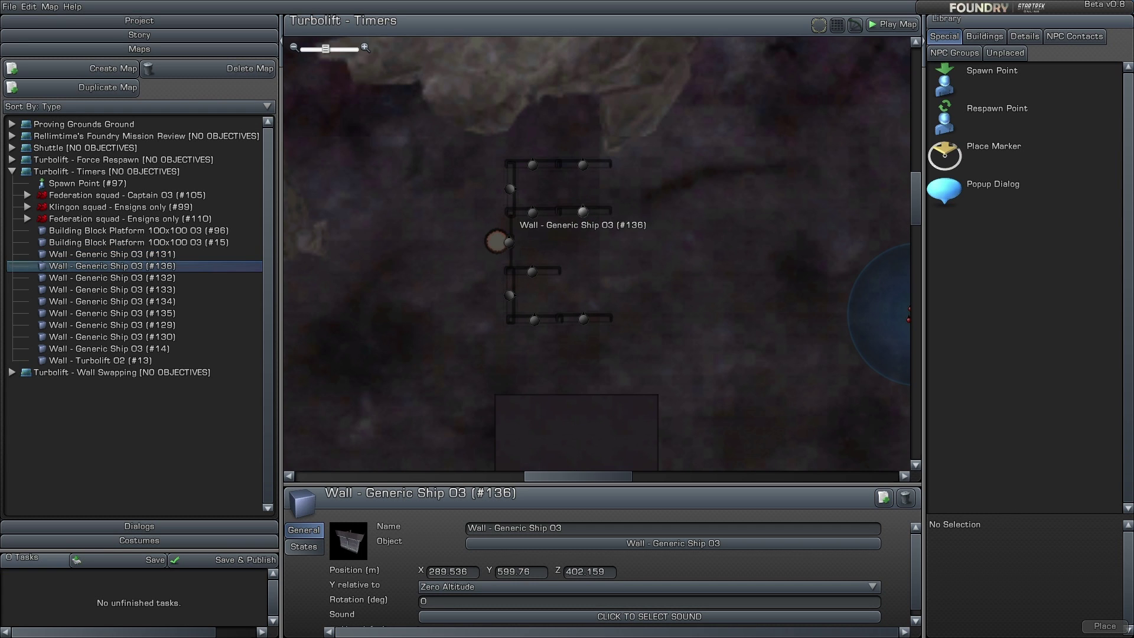
pyautogui.click(884, 498)
pyautogui.moveTo(594, 211); pyautogui.dragTo(582, 272)
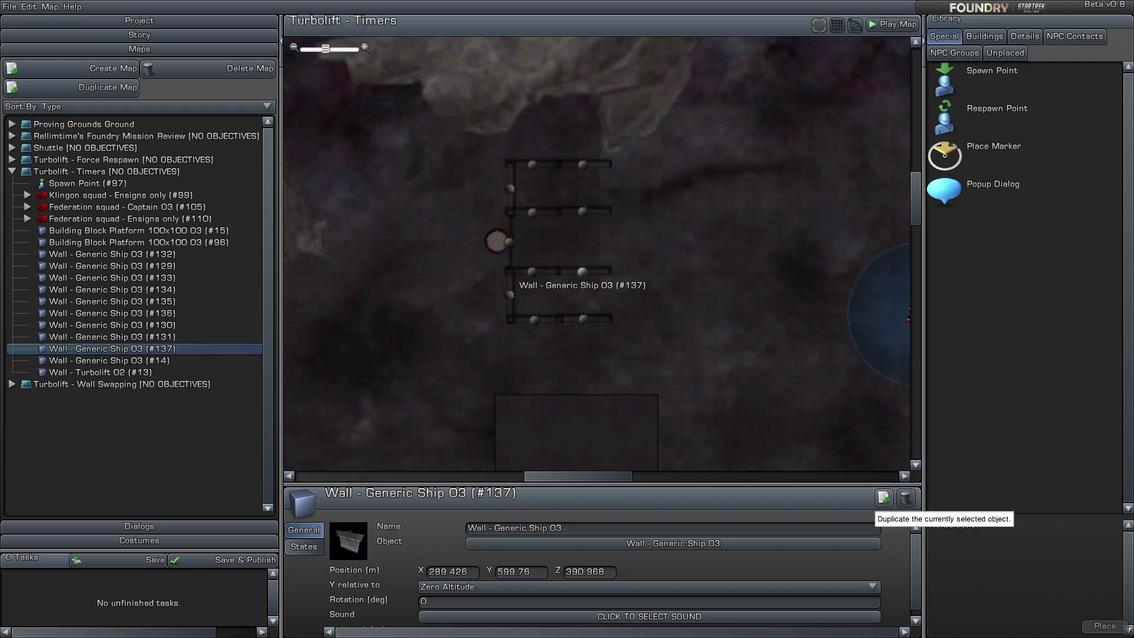
# Step: Duplicate Wall - Generic Ship 03 (#137) outside the structure and change the copy's object to Wall - Door 01
pyautogui.click(883, 498)
pyautogui.moveTo(594, 271); pyautogui.dragTo(651, 245)
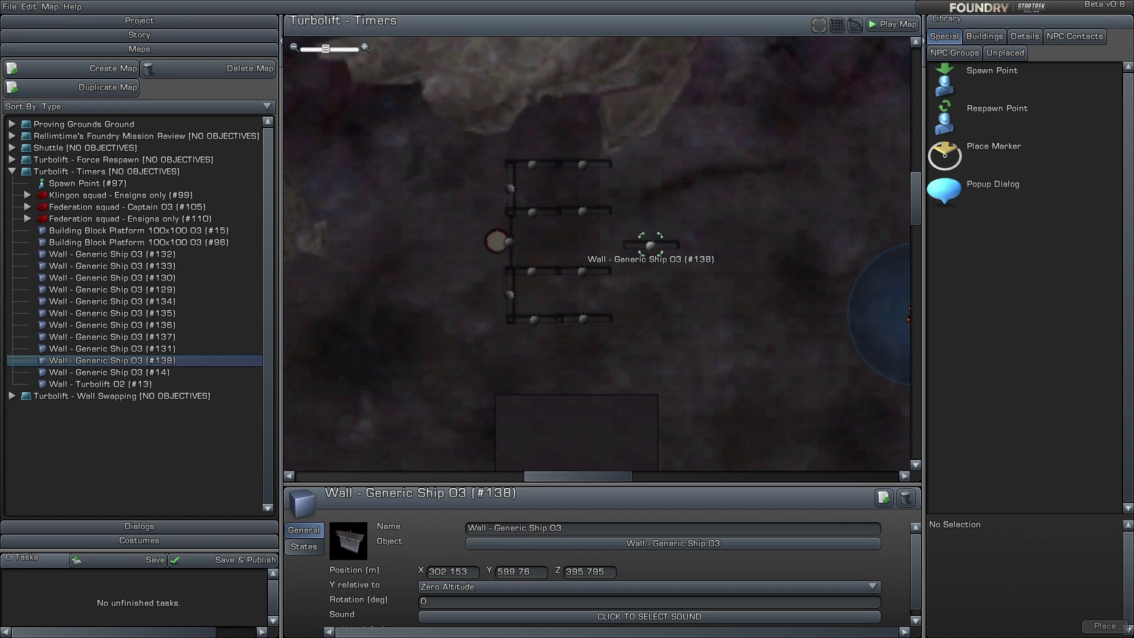
pyautogui.click(532, 543)
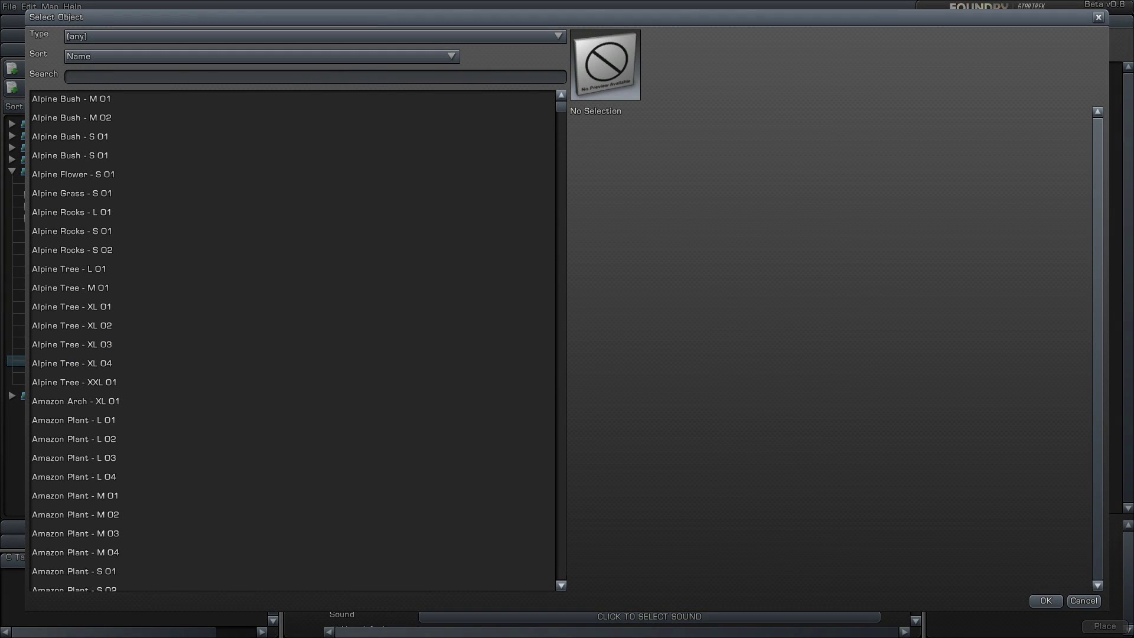
pyautogui.write('door')
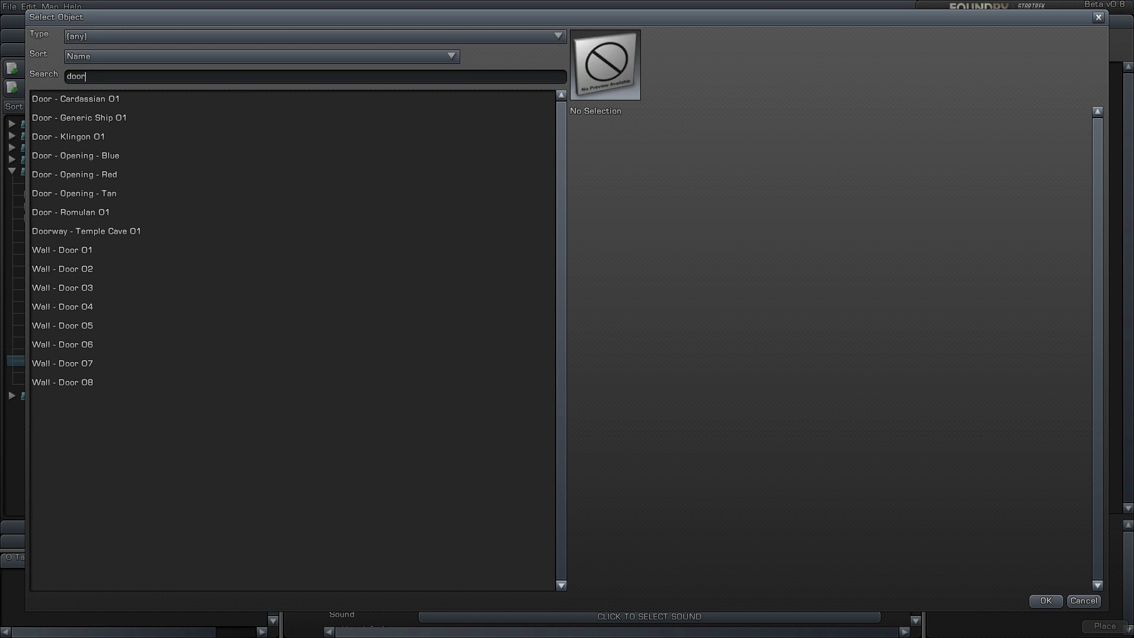
pyautogui.click(62, 250)
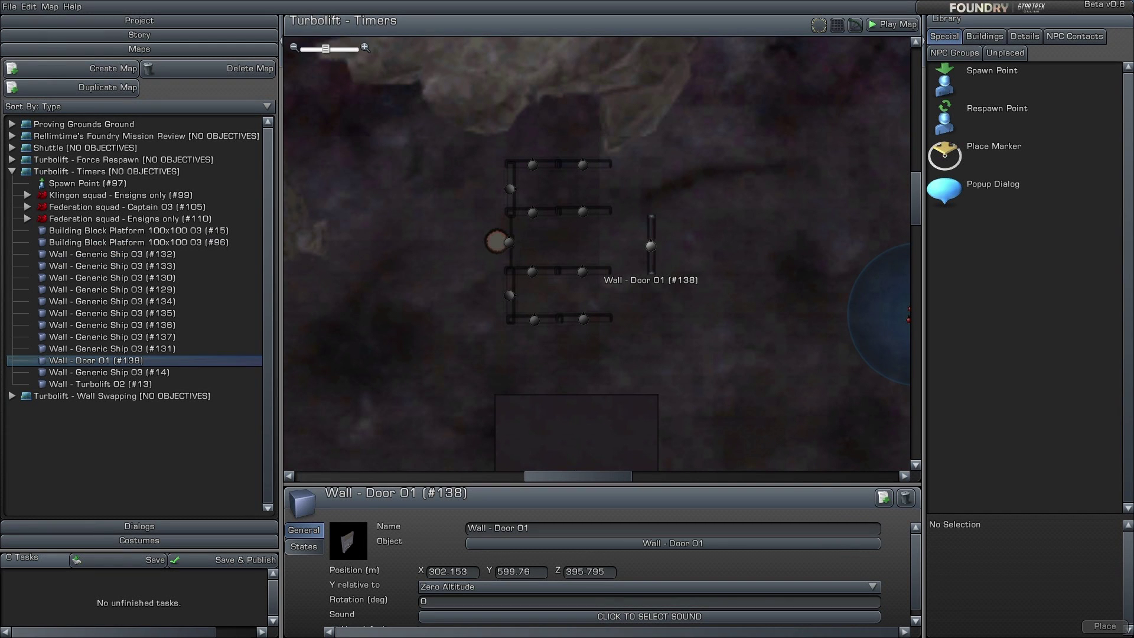
pyautogui.click(1047, 601)
# Step: Move Wall - Door 01 (#138) against the turbolift wall, at about X 276, Z 399
pyautogui.moveTo(651, 245); pyautogui.dragTo(481, 234)
pyautogui.scroll(3, 549, 236)
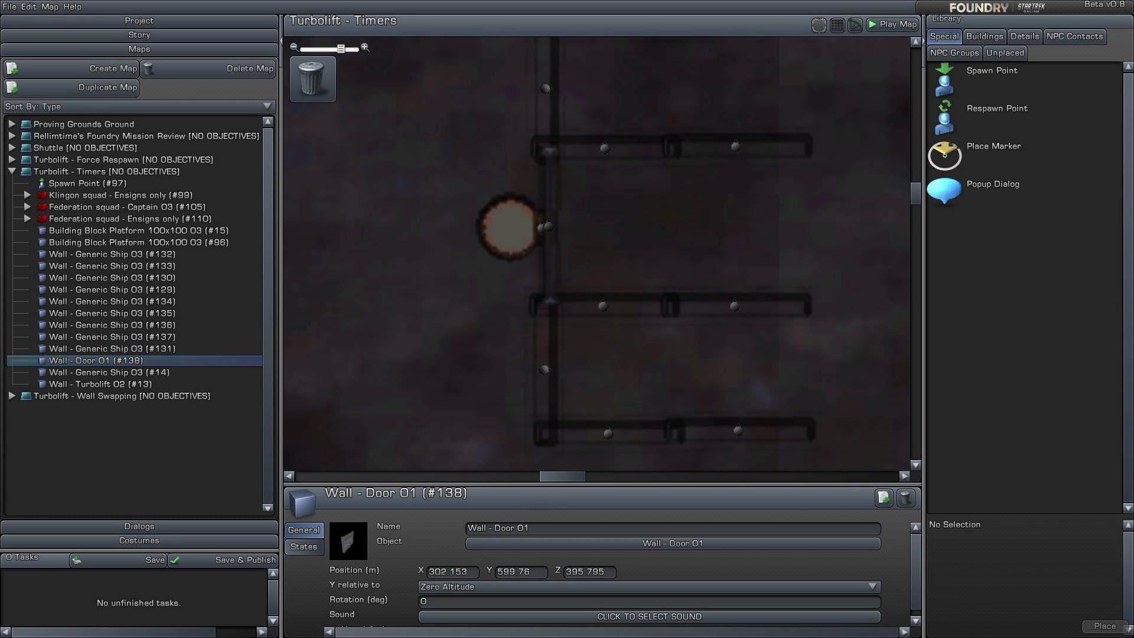
pyautogui.moveTo(545, 227); pyautogui.dragTo(548, 225)
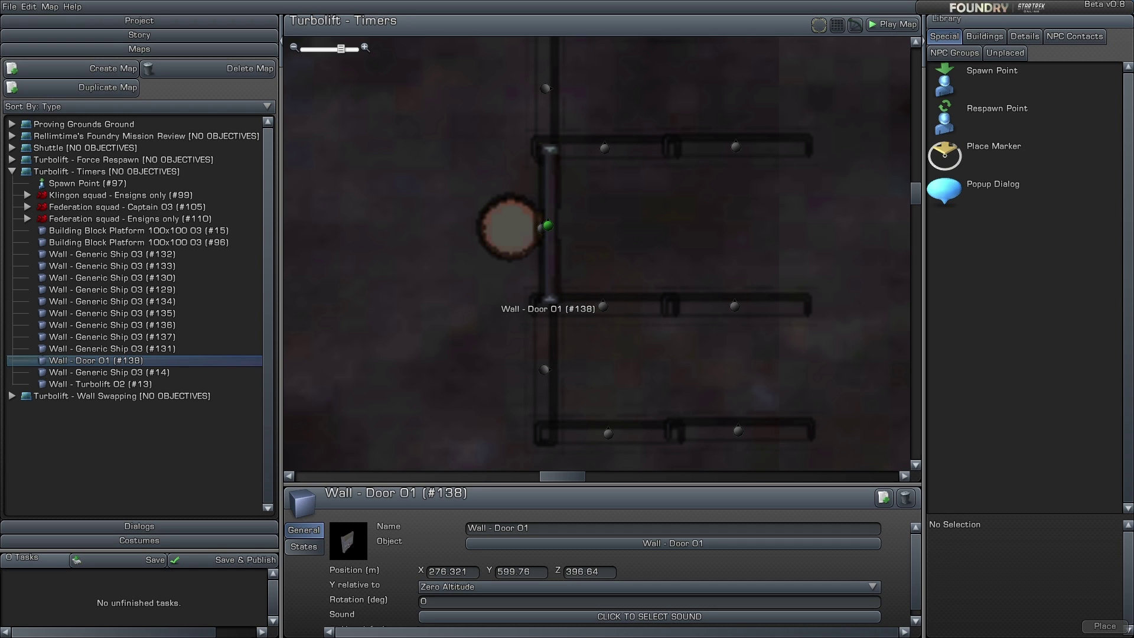
pyautogui.scroll(-2, 547, 225)
# Step: Duplicate Wall - Door 01 (#138) and move the copy to a remote part of the map, at about X 100, Z 530
pyautogui.click(304, 547)
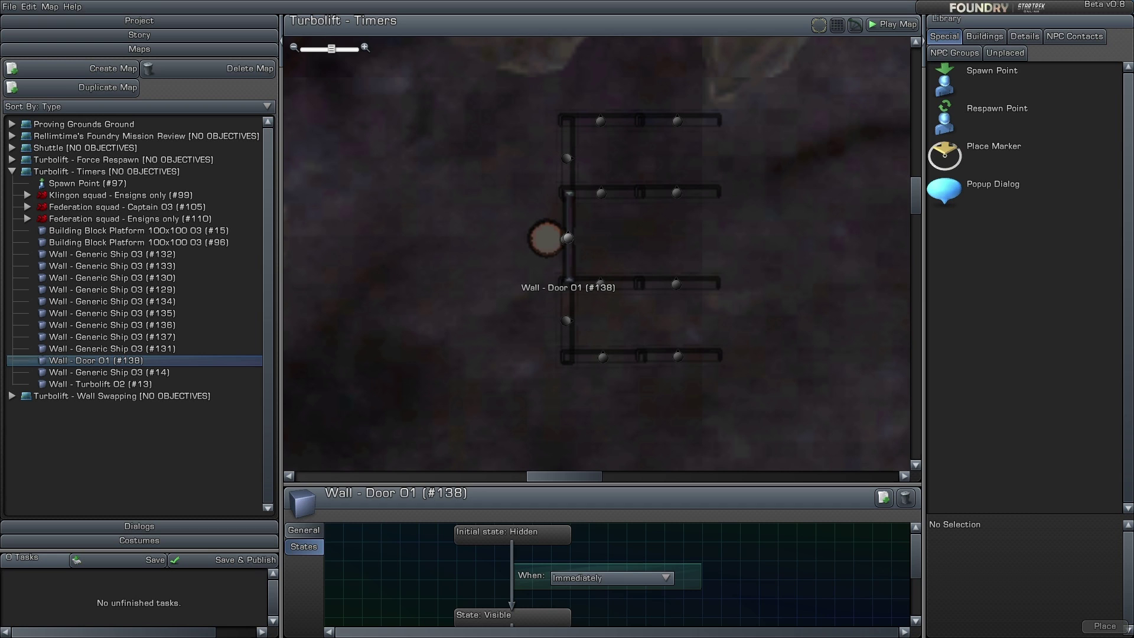
pyautogui.click(884, 498)
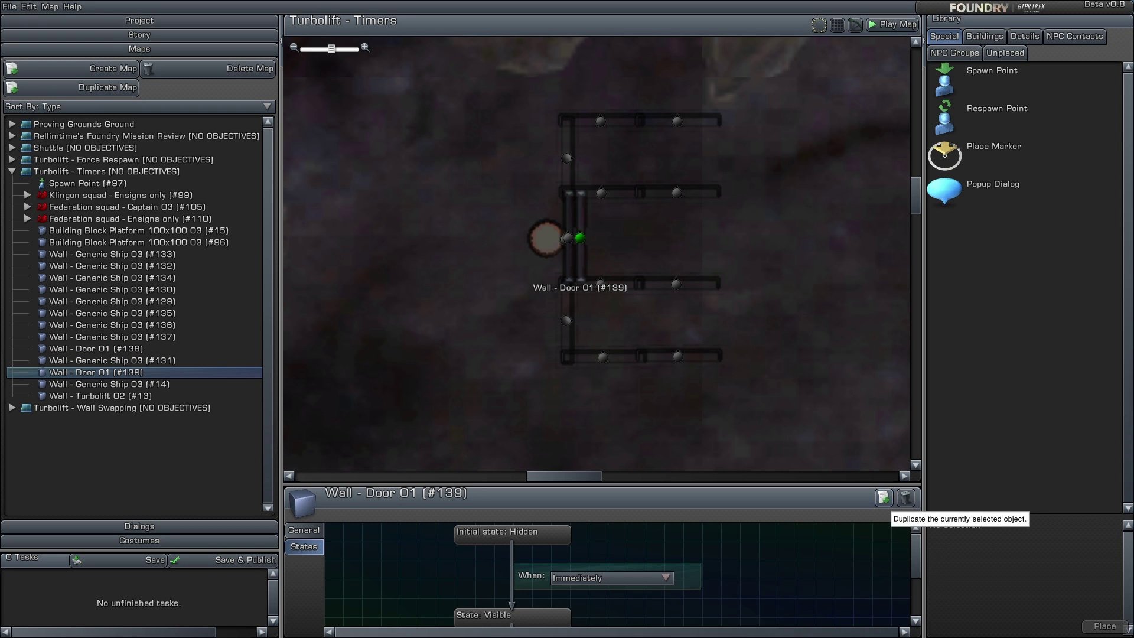
pyautogui.moveTo(580, 237); pyautogui.dragTo(448, 196)
pyautogui.scroll(-10, 329, 219)
pyautogui.scroll(-3, 541, 301)
pyautogui.scroll(2, 448, 196)
pyautogui.scroll(3, 449, 196)
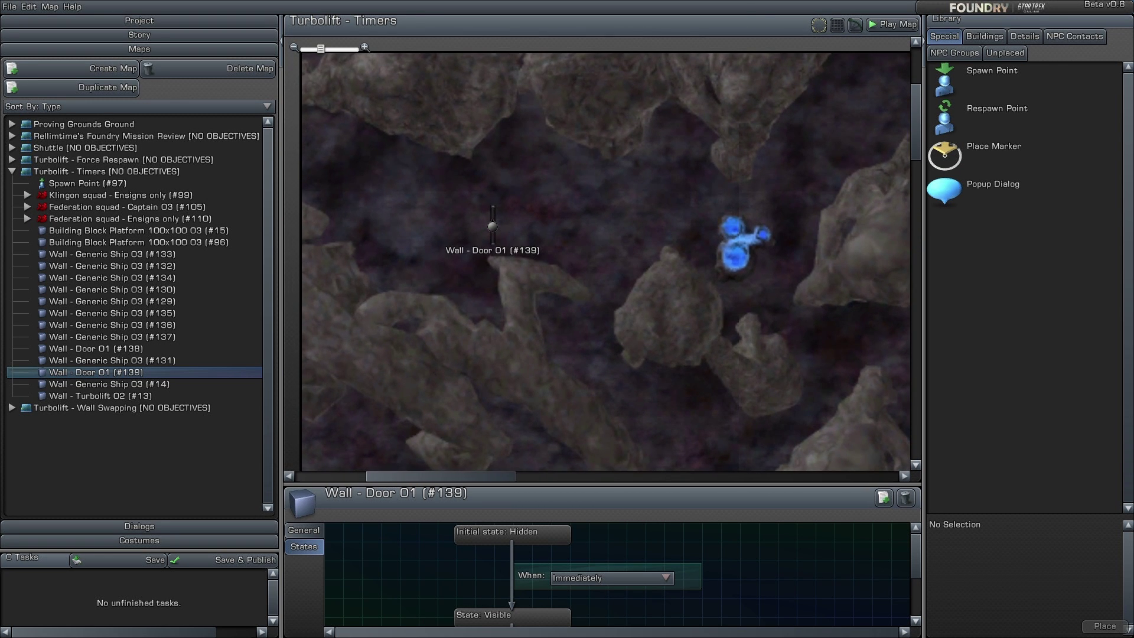
# Step: Change the remote door copy's object to Invisible Wall - 10ft and name it TURBOLIFT
pyautogui.click(304, 531)
pyautogui.click(520, 542)
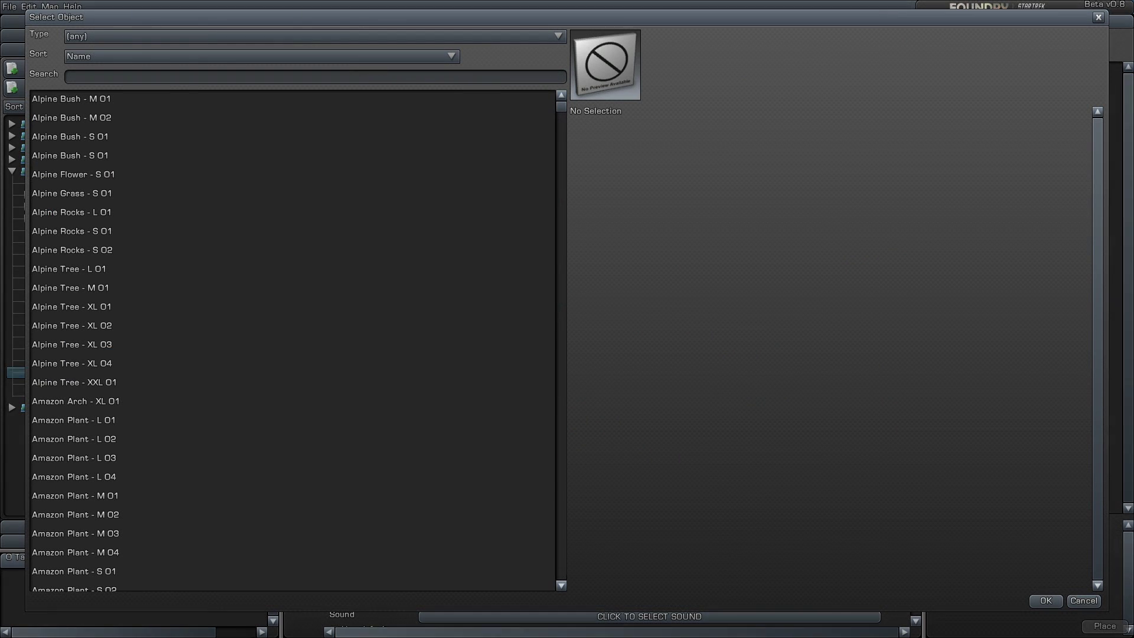
pyautogui.write('invi')
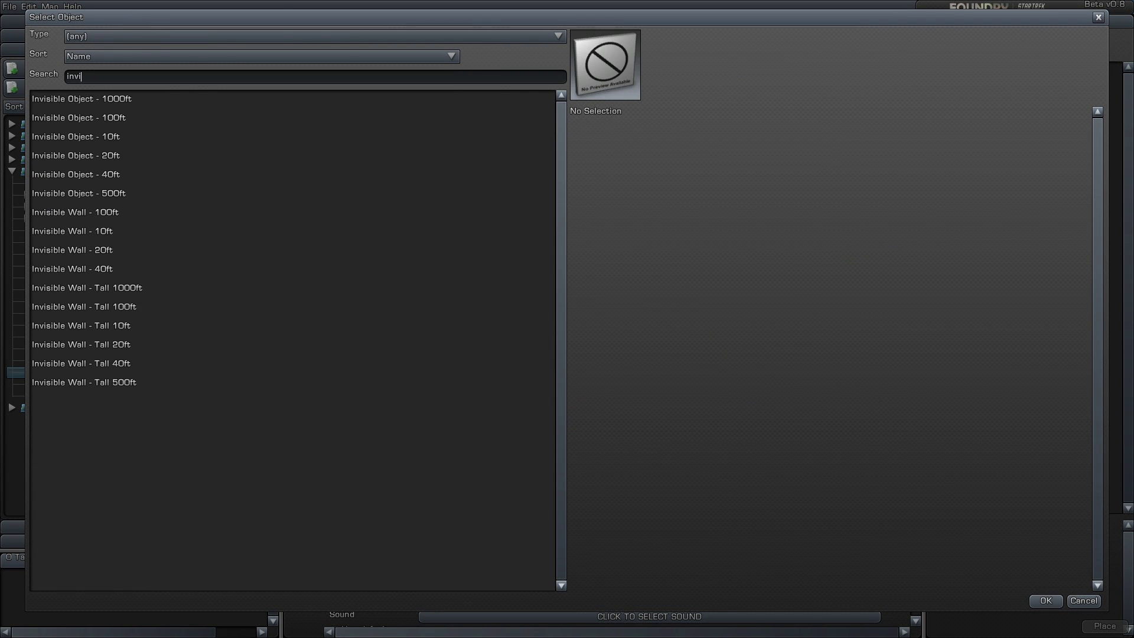
pyautogui.doubleClick(72, 231)
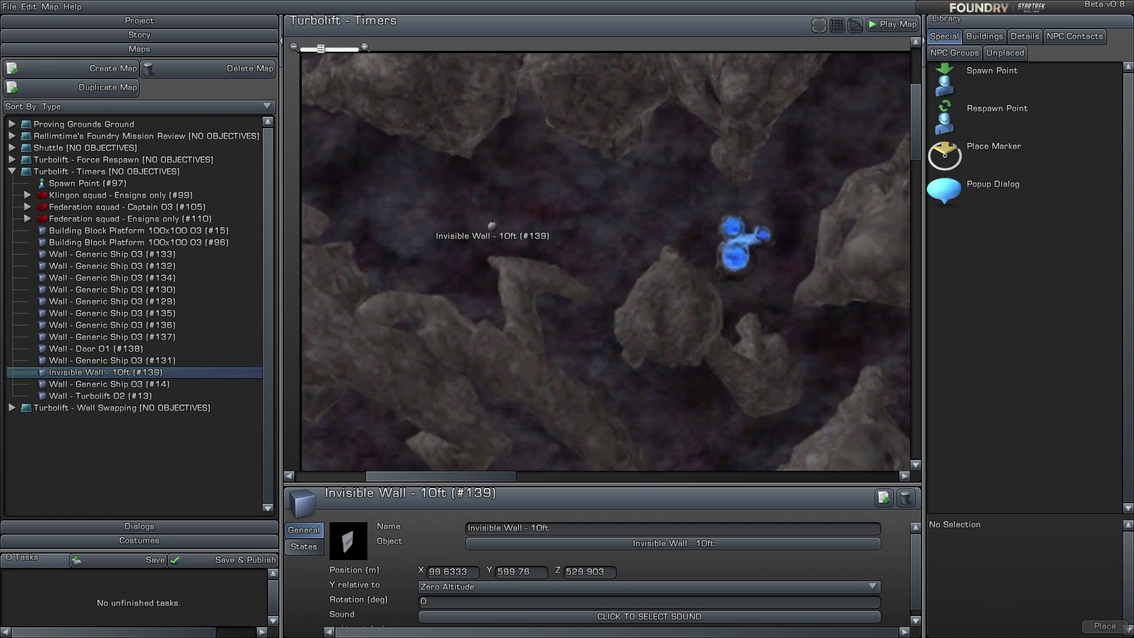
pyautogui.click(508, 529)
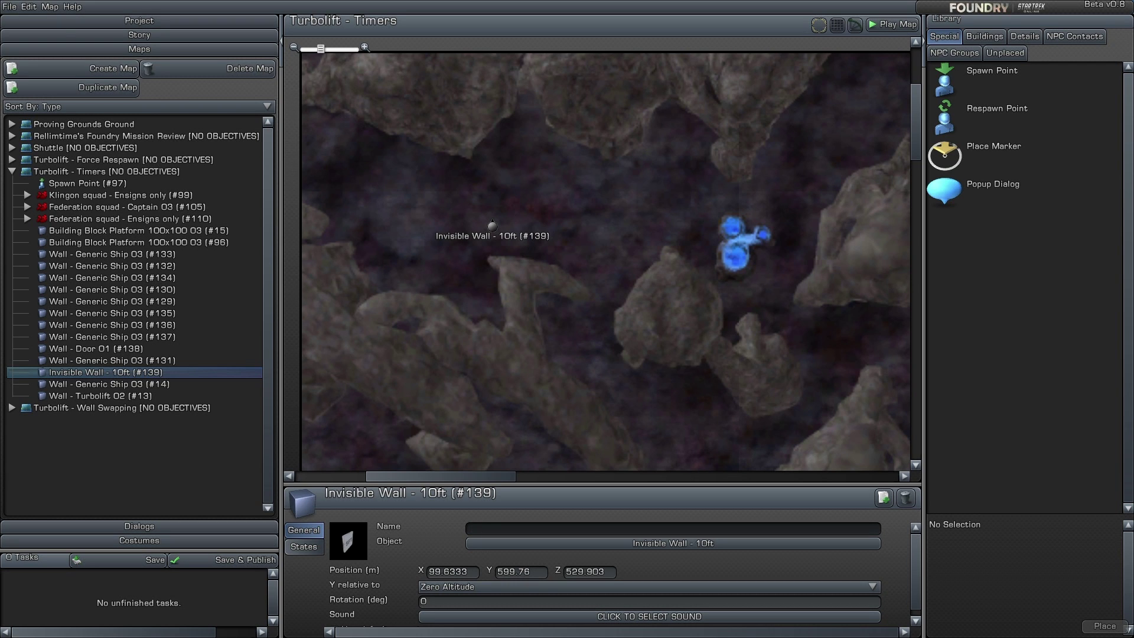
pyautogui.write('TURBOLIFT')
pyautogui.press('Return')
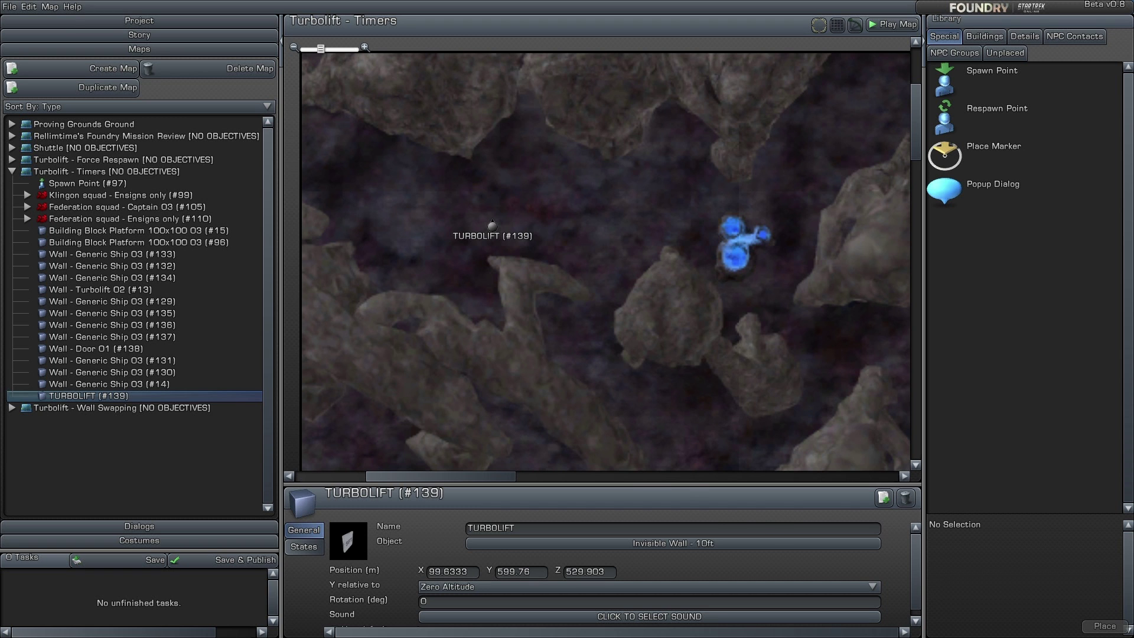
# Step: Make Wall - Door 01 (#138) change from hidden to visible on Component Complete of TURBOLIFT (#139)
pyautogui.click(739, 367)
pyautogui.scroll(-6, 769, 384)
pyautogui.scroll(5, 793, 395)
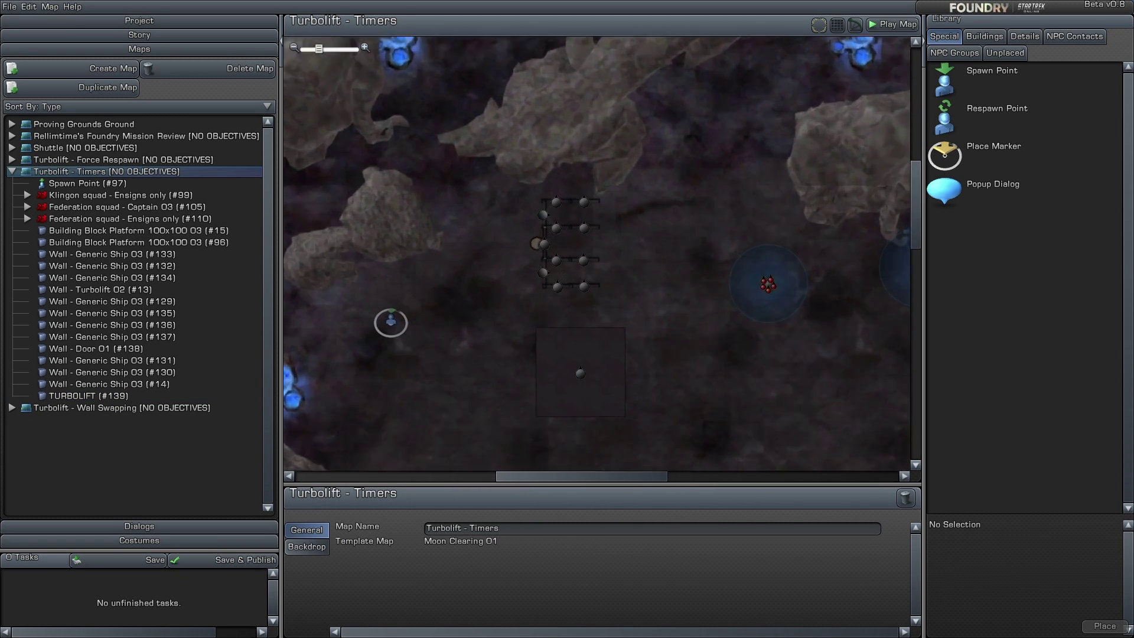
pyautogui.scroll(3, 540, 242)
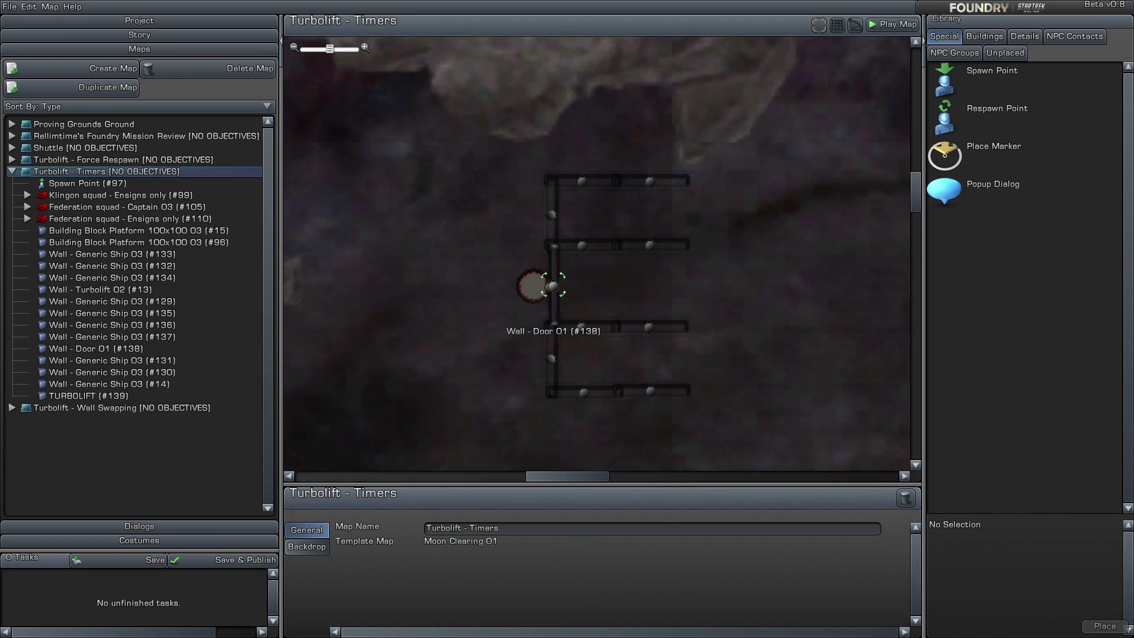
pyautogui.click(553, 287)
pyautogui.click(304, 547)
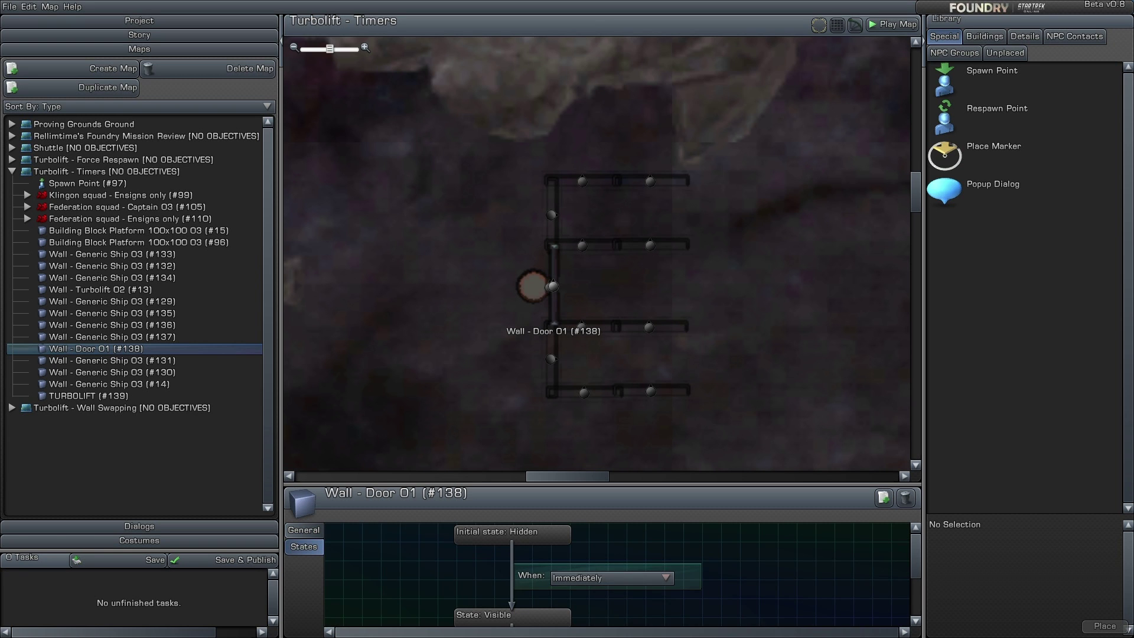
pyautogui.click(612, 579)
pyautogui.click(597, 603)
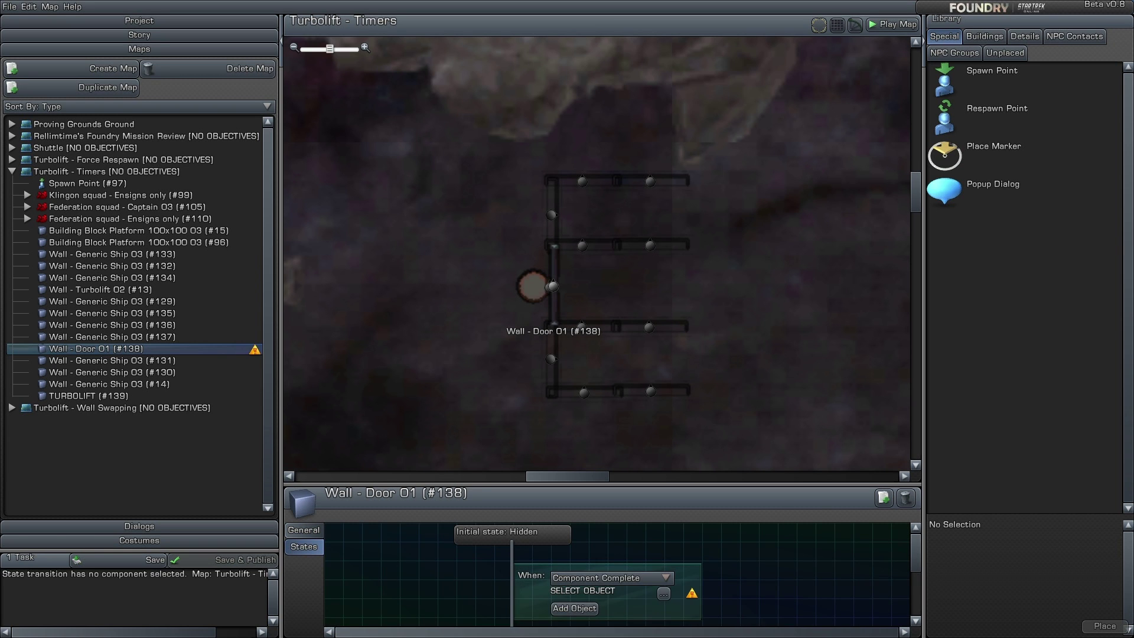
pyautogui.click(664, 594)
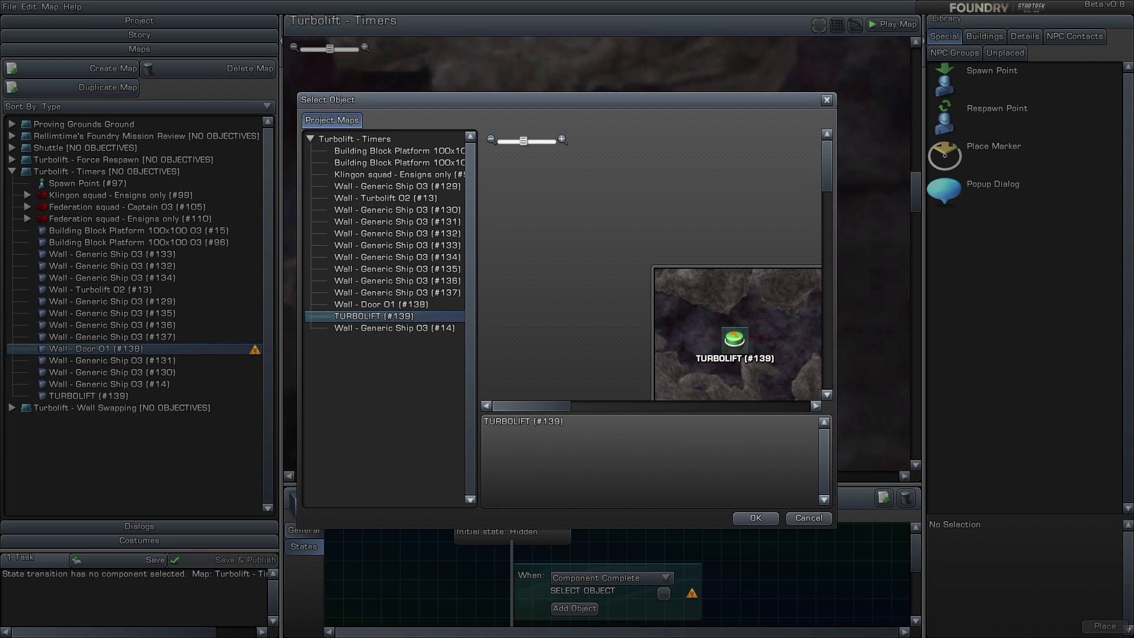
pyautogui.click(756, 518)
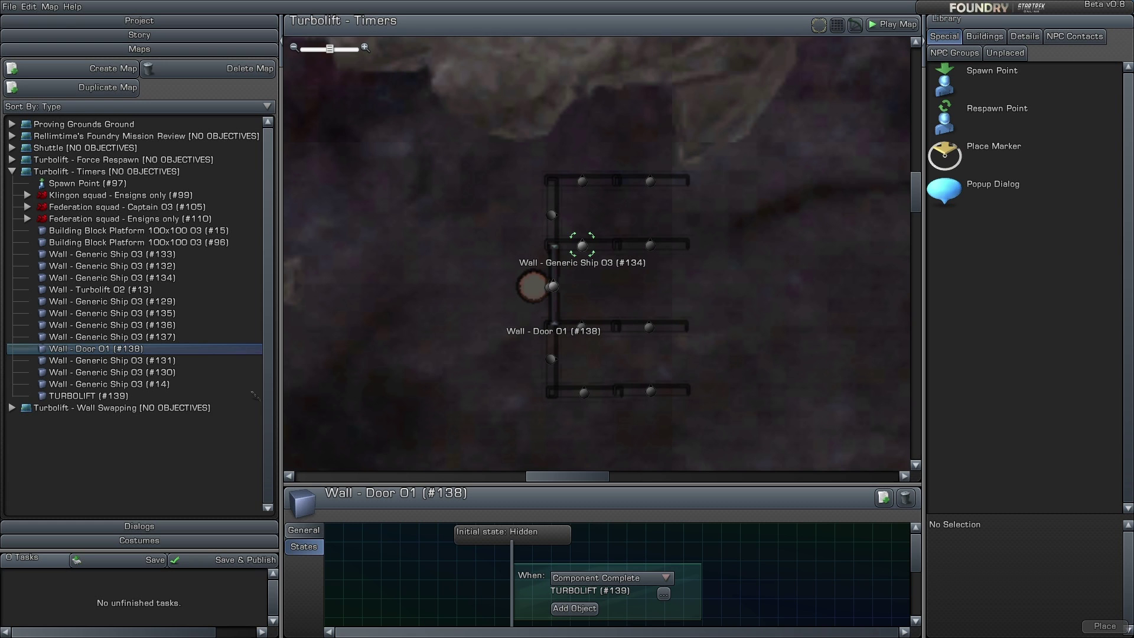
# Step: Make Wall - Generic Ship 03 (#134) change from hidden to visible on Component Complete of TURBOLIFT (#139)
pyautogui.click(583, 246)
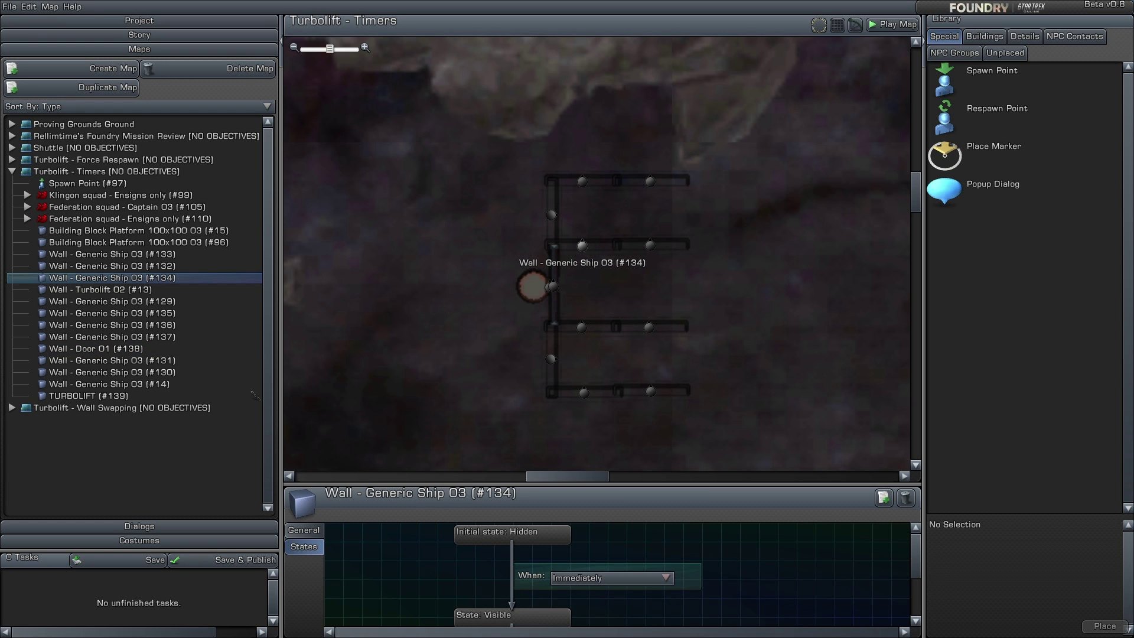
pyautogui.click(609, 578)
pyautogui.click(597, 593)
pyautogui.click(664, 593)
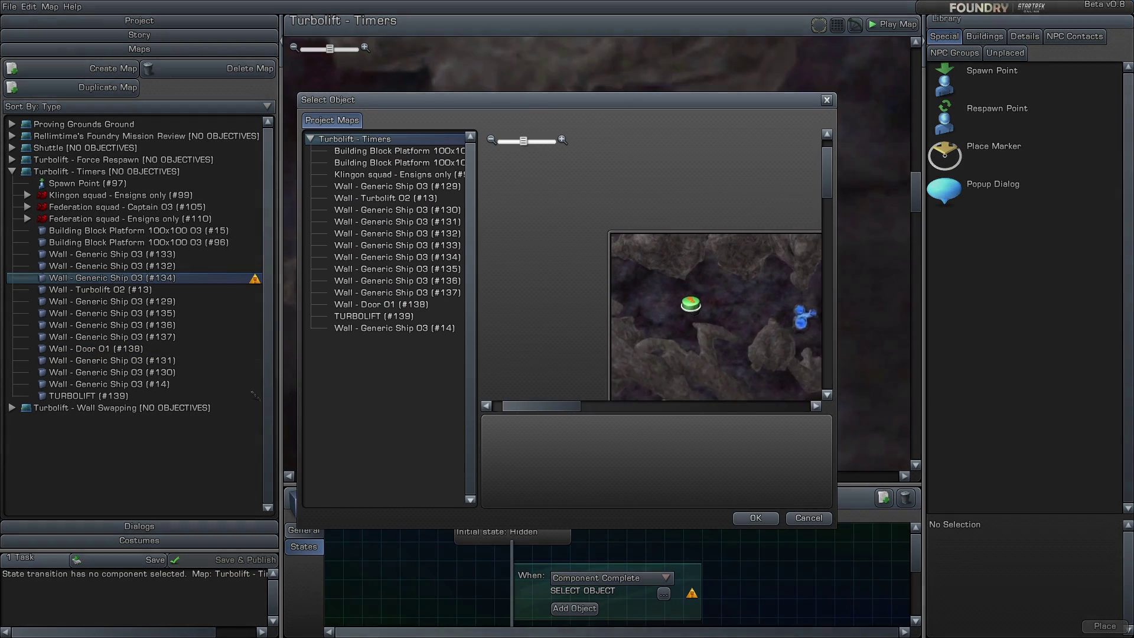
pyautogui.click(734, 340)
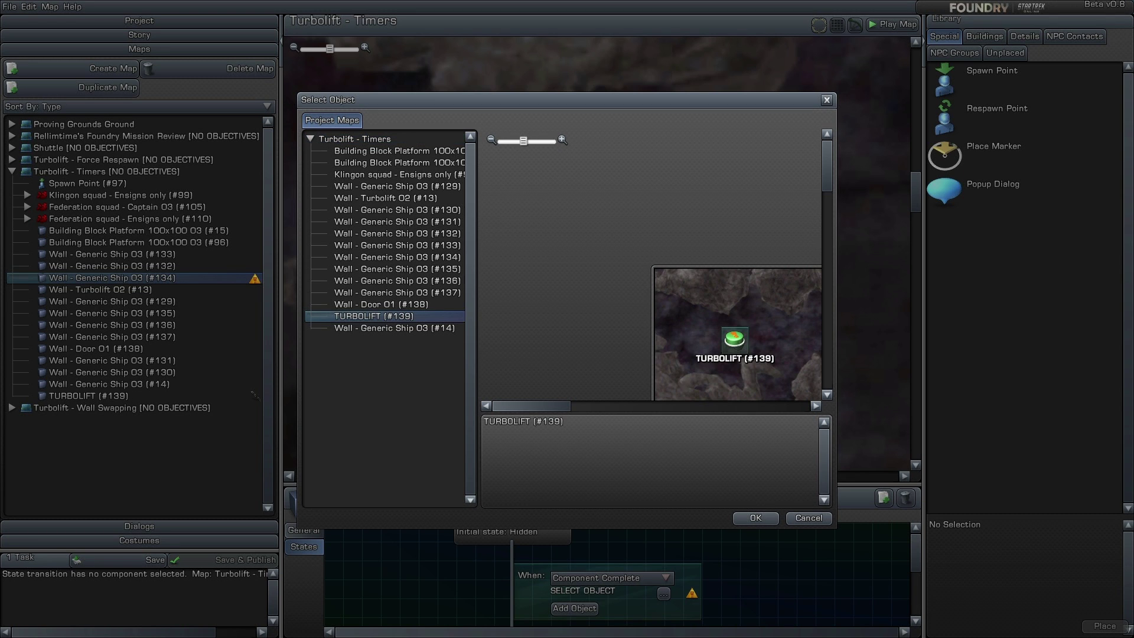
pyautogui.click(755, 518)
# Step: Make Wall - Generic Ship 03 (#136) change from hidden to visible on Component Complete of TURBOLIFT (#139)
pyautogui.click(650, 245)
pyautogui.click(608, 578)
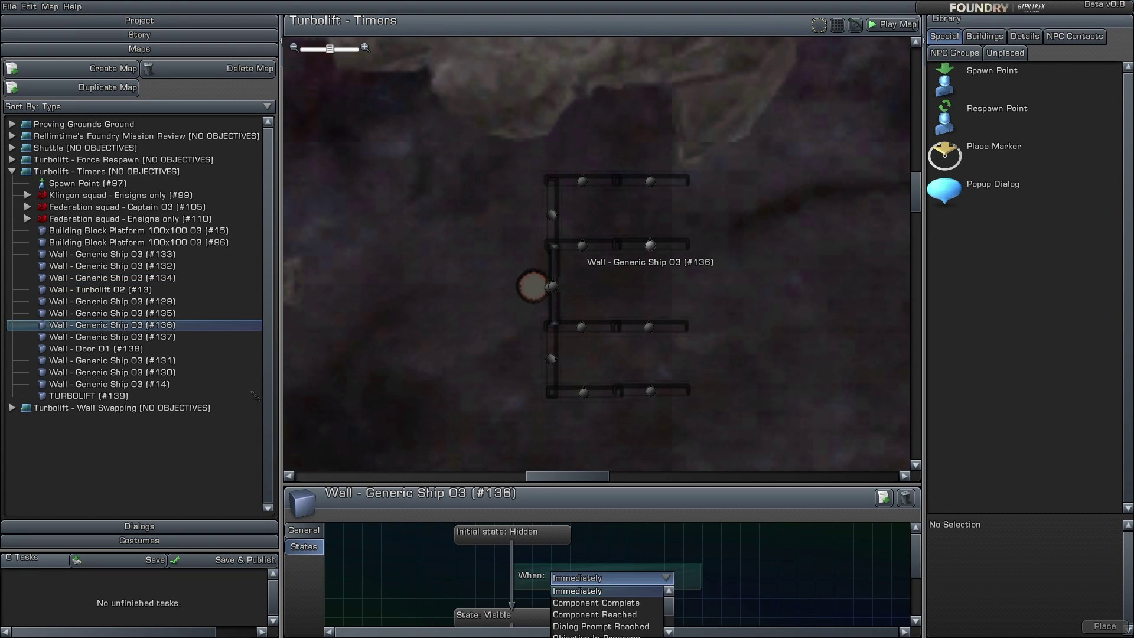
pyautogui.click(591, 590)
pyautogui.click(664, 593)
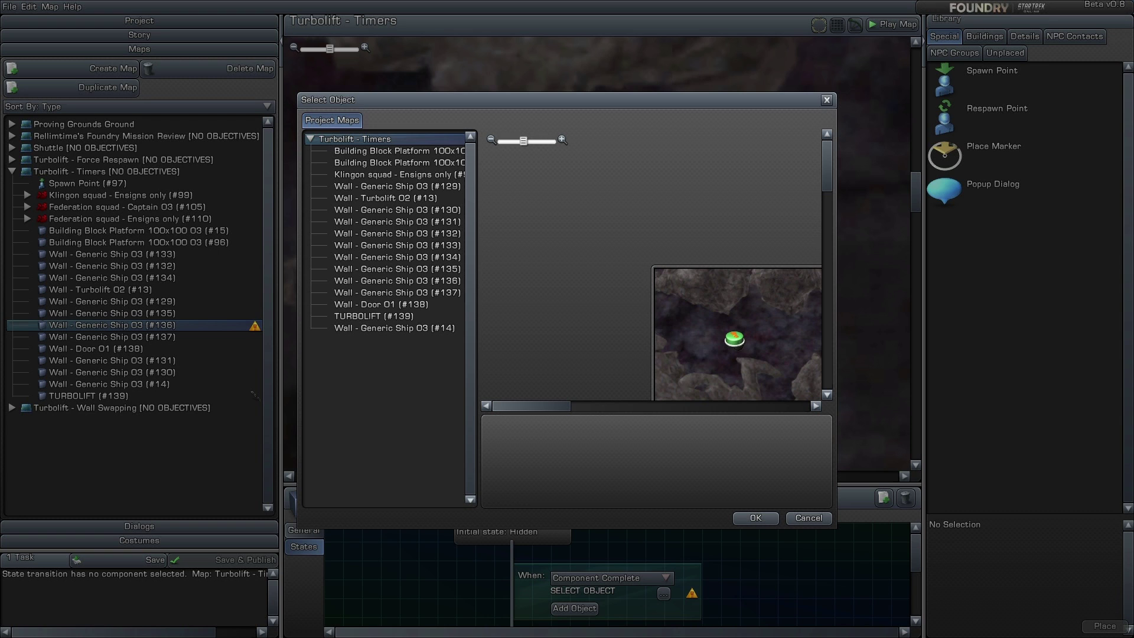
pyautogui.click(734, 340)
pyautogui.click(755, 518)
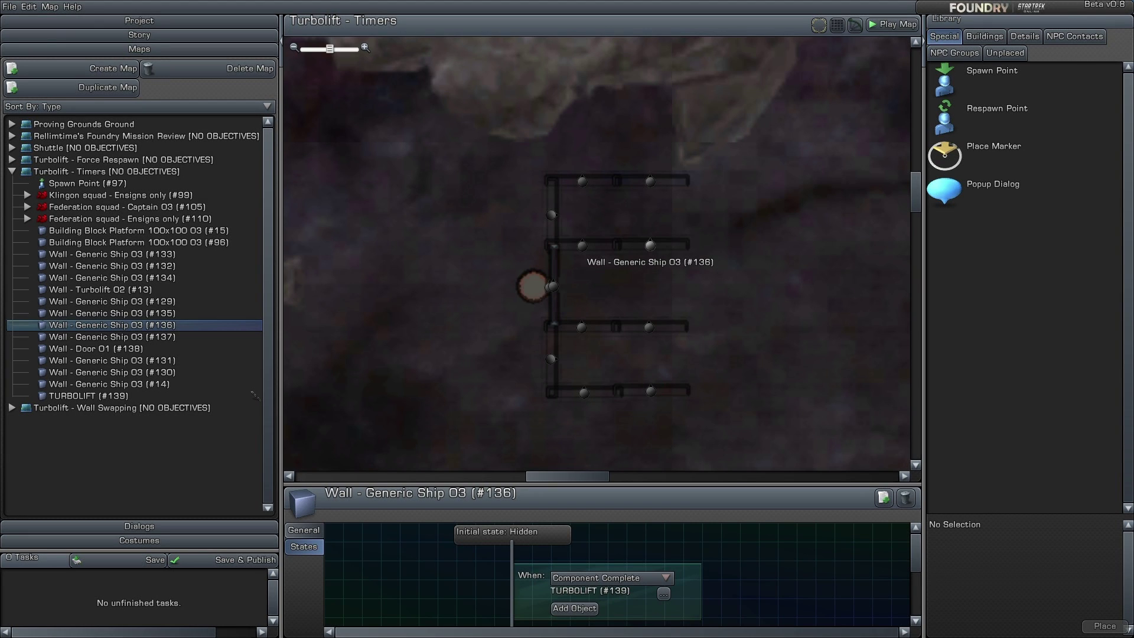
# Step: Make Wall - Generic Ship 03 (#135) change from hidden to visible on Component Complete of TURBOLIFT (#139)
pyautogui.click(582, 327)
pyautogui.click(608, 578)
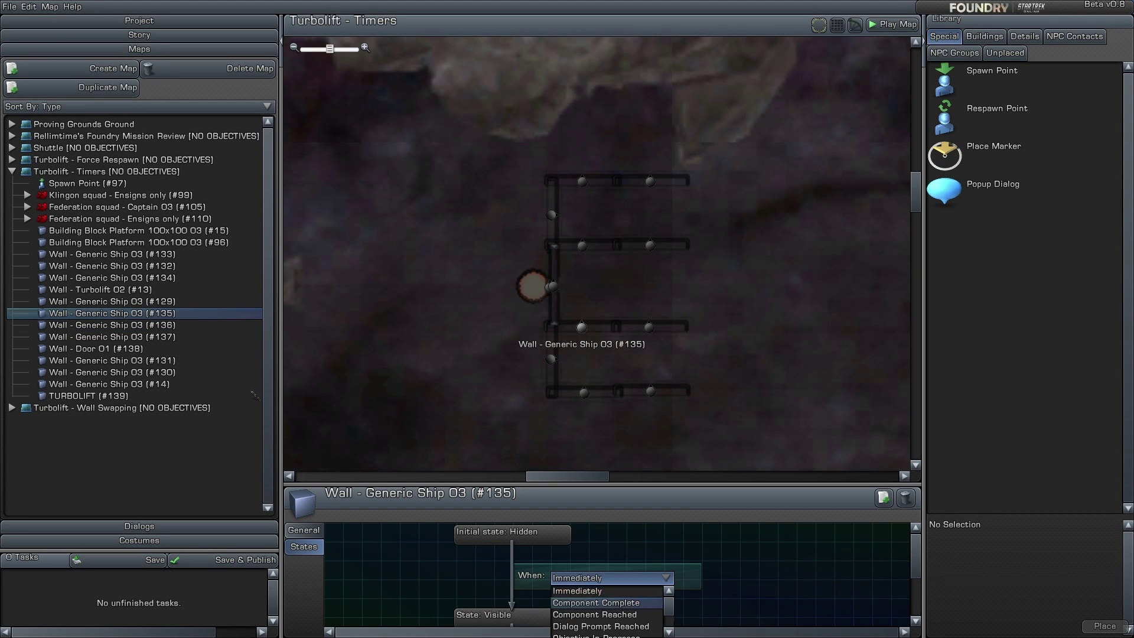
pyautogui.click(591, 601)
pyautogui.click(664, 594)
pyautogui.click(374, 316)
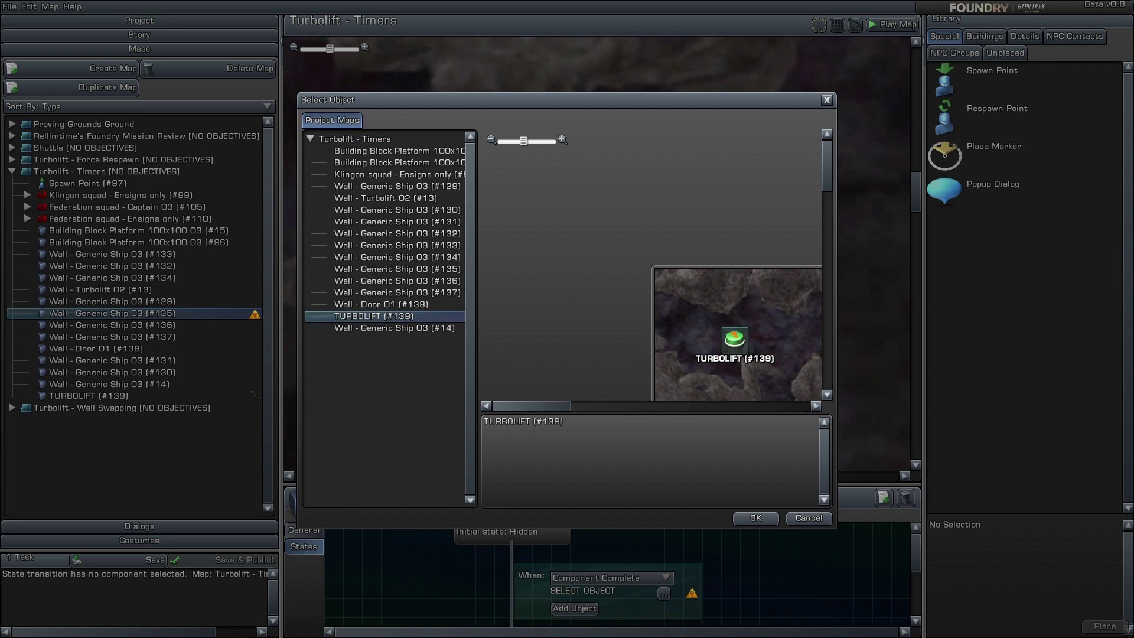
pyautogui.click(756, 518)
# Step: Make Wall - Generic Ship 03 (#137) change from hidden to visible on Component Complete of TURBOLIFT (#139)
pyautogui.click(648, 327)
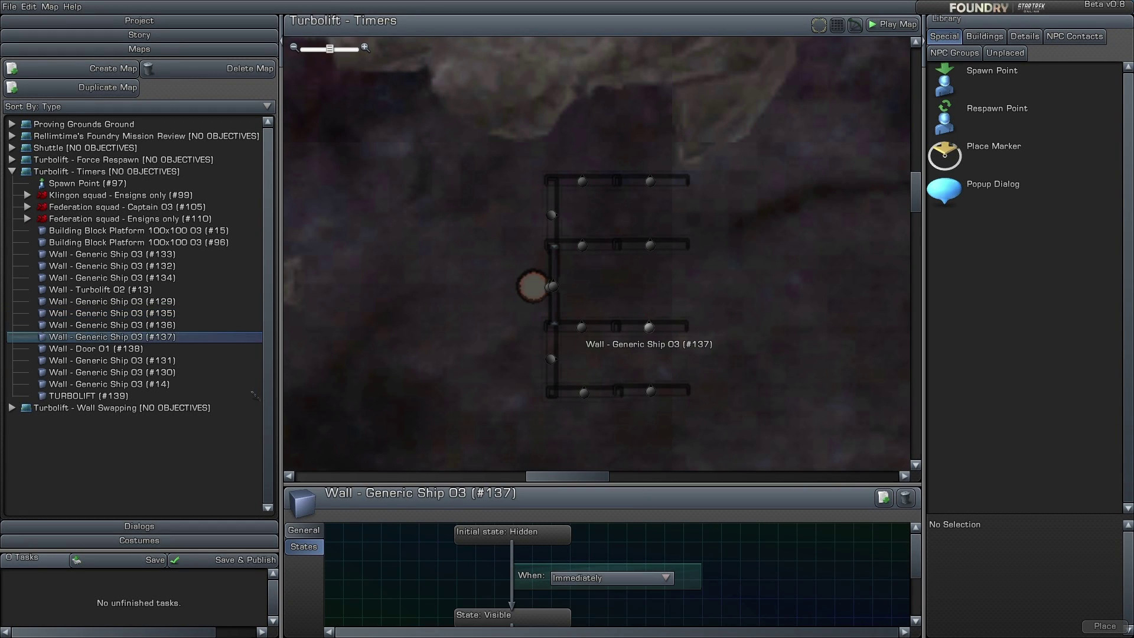
pyautogui.click(608, 577)
pyautogui.click(591, 601)
pyautogui.click(664, 593)
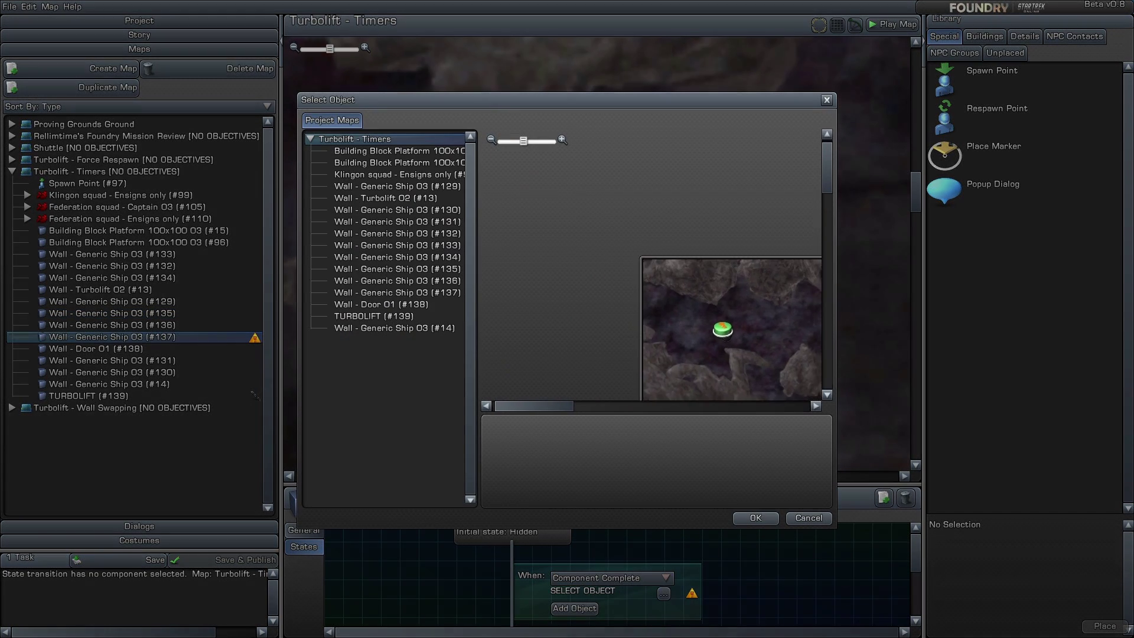
pyautogui.click(374, 316)
pyautogui.click(756, 519)
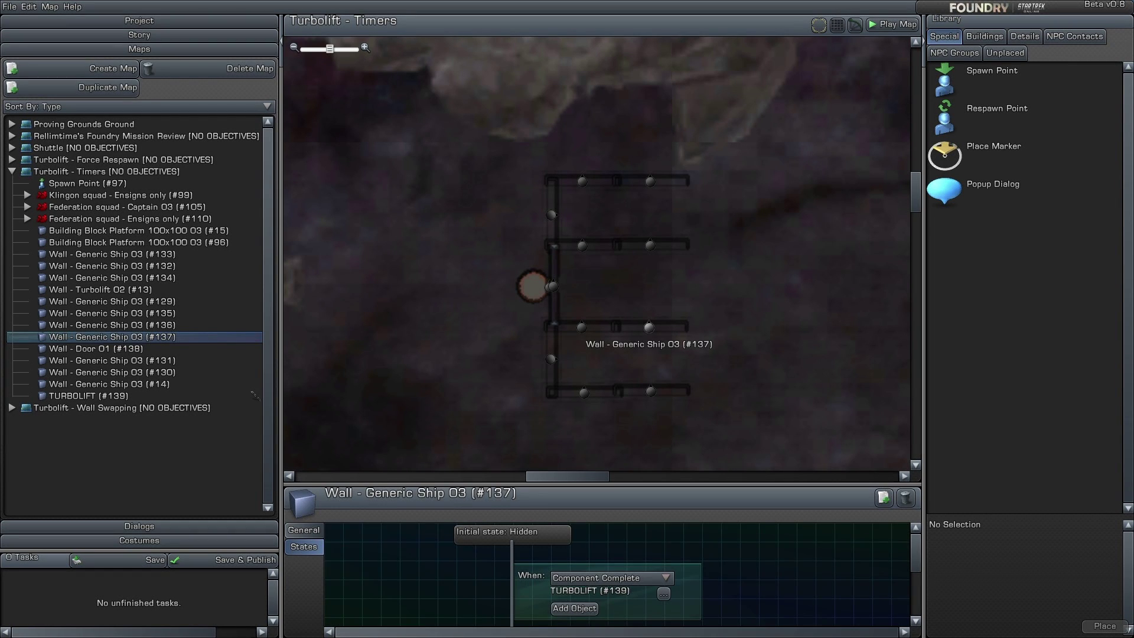
pyautogui.click(106, 171)
# Step: Make Wall - Generic Ship 03 (#14) change from visible to hidden on Component Complete of TURBOLIFT (#139)
pyautogui.click(551, 359)
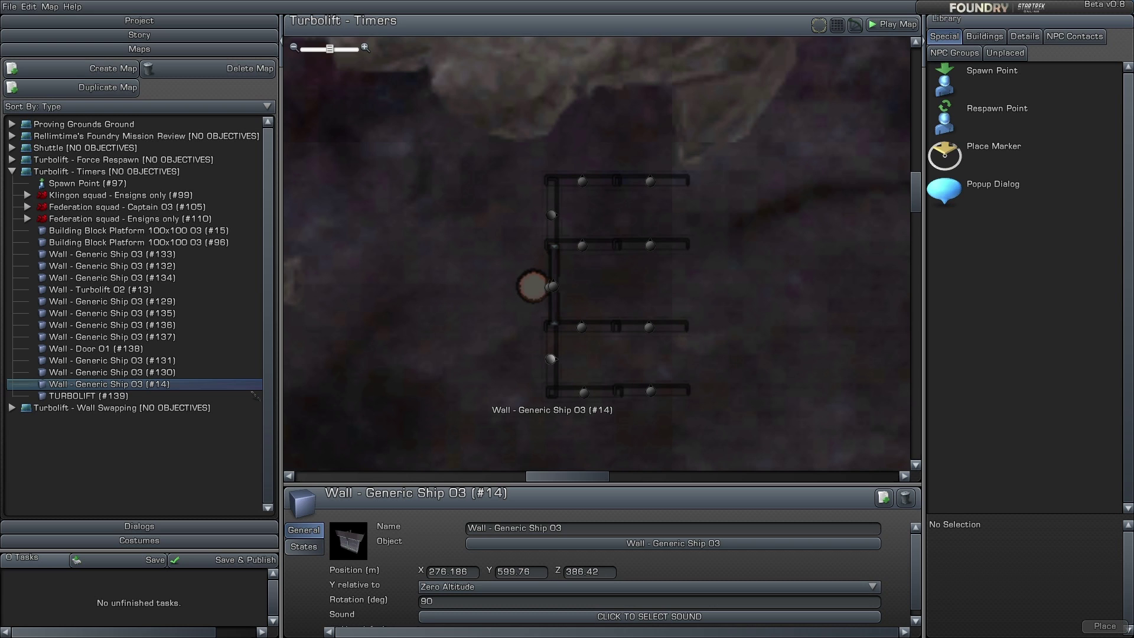
pyautogui.click(304, 546)
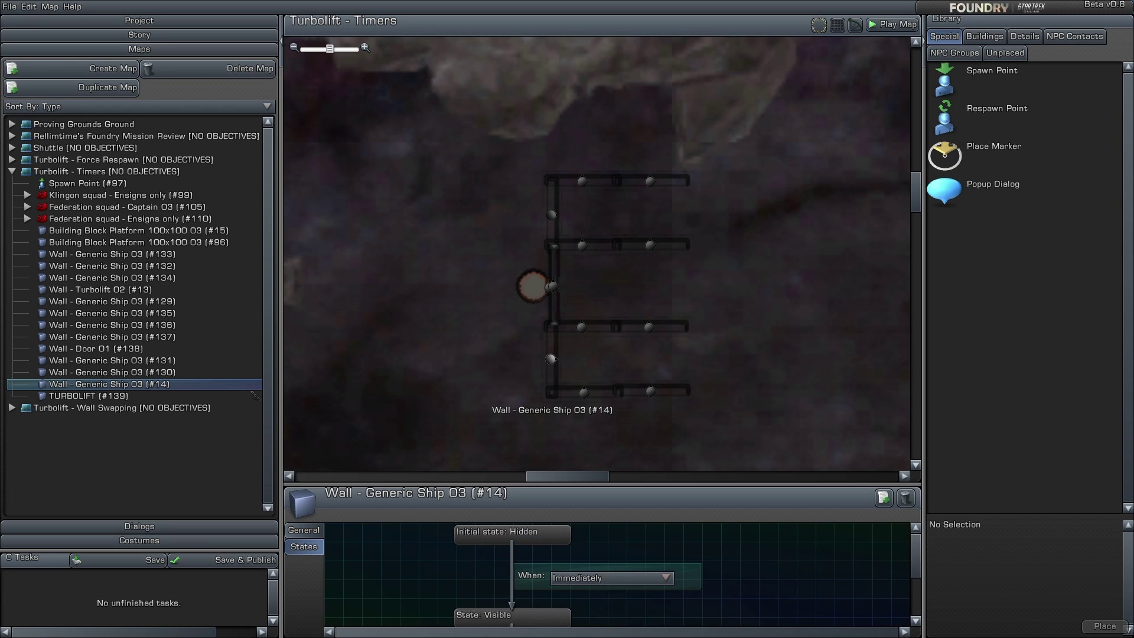
pyautogui.click(609, 578)
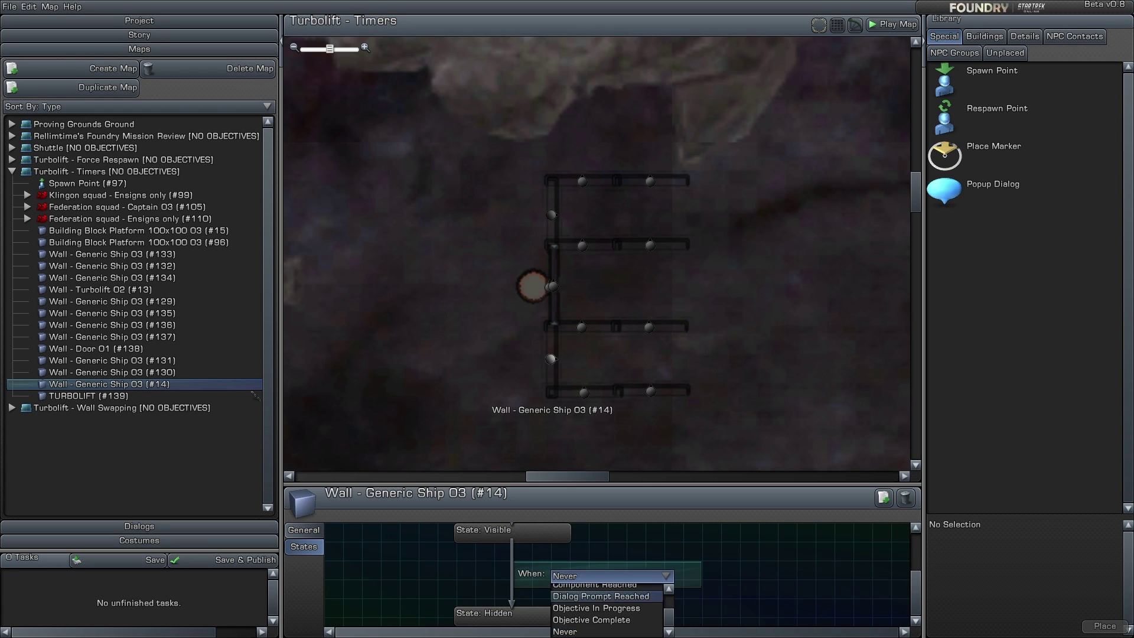
pyautogui.click(607, 589)
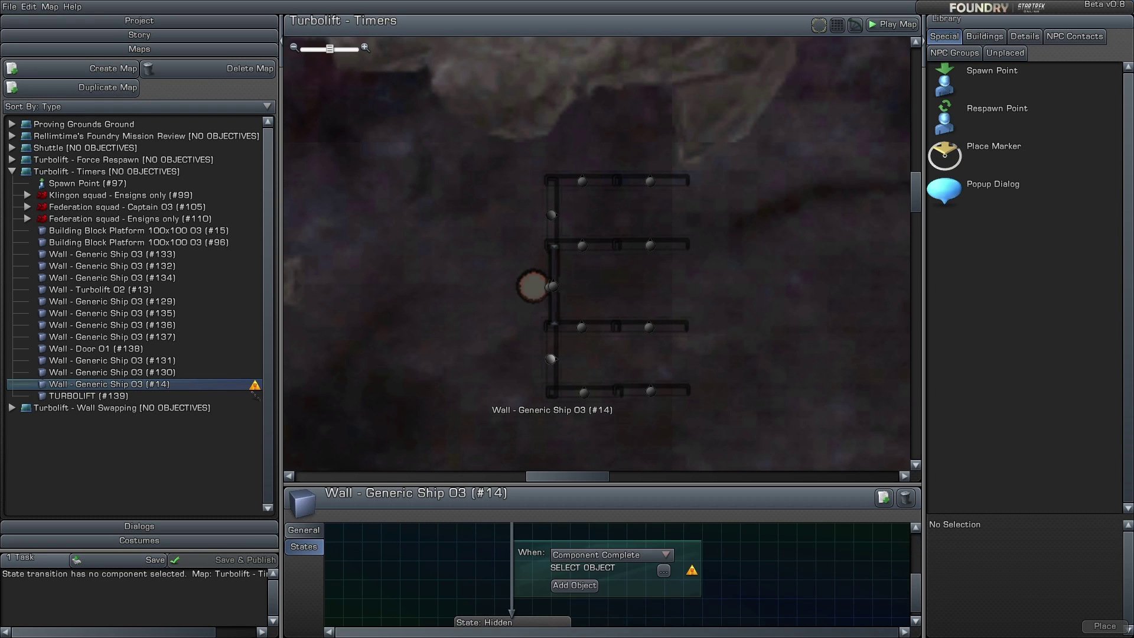
pyautogui.click(664, 570)
pyautogui.click(374, 316)
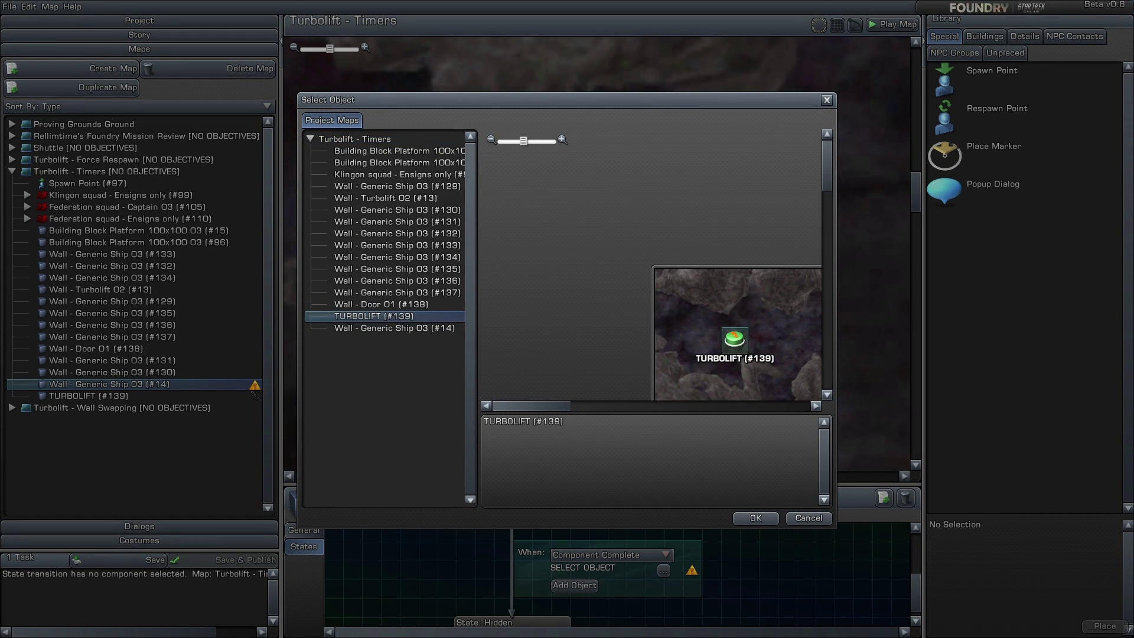
pyautogui.click(756, 518)
# Step: Make Wall - Generic Ship 03 (#129) change from visible to hidden on Component Complete of TURBOLIFT (#139)
pyautogui.click(552, 215)
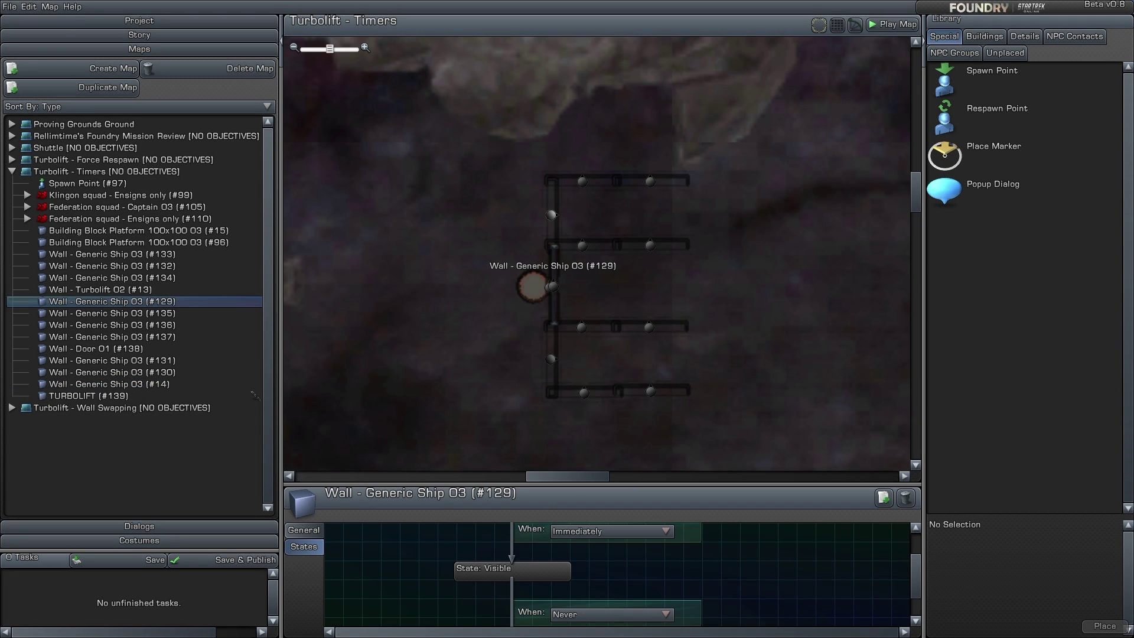
pyautogui.scroll(-2, 617, 574)
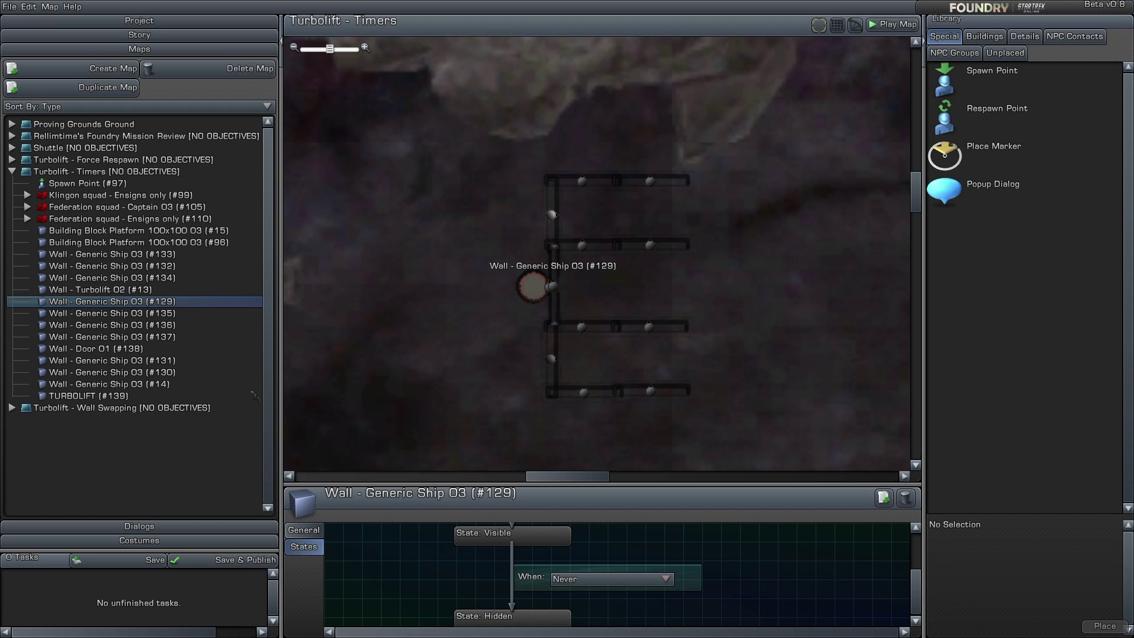
pyautogui.scroll(4, 617, 574)
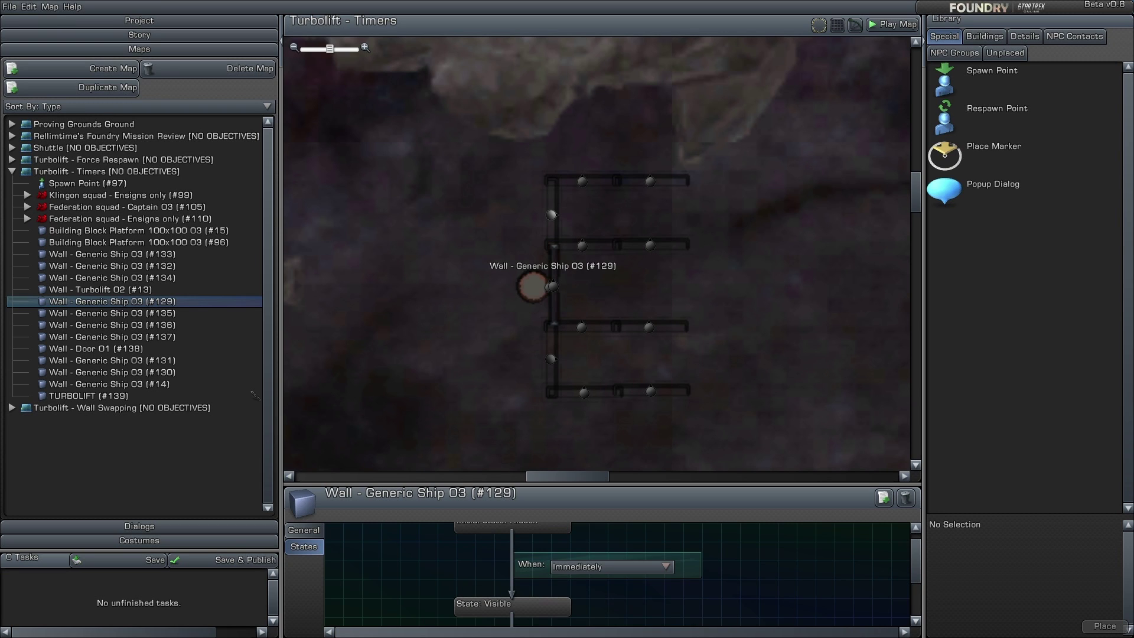
pyautogui.scroll(-4, 616, 574)
pyautogui.click(617, 579)
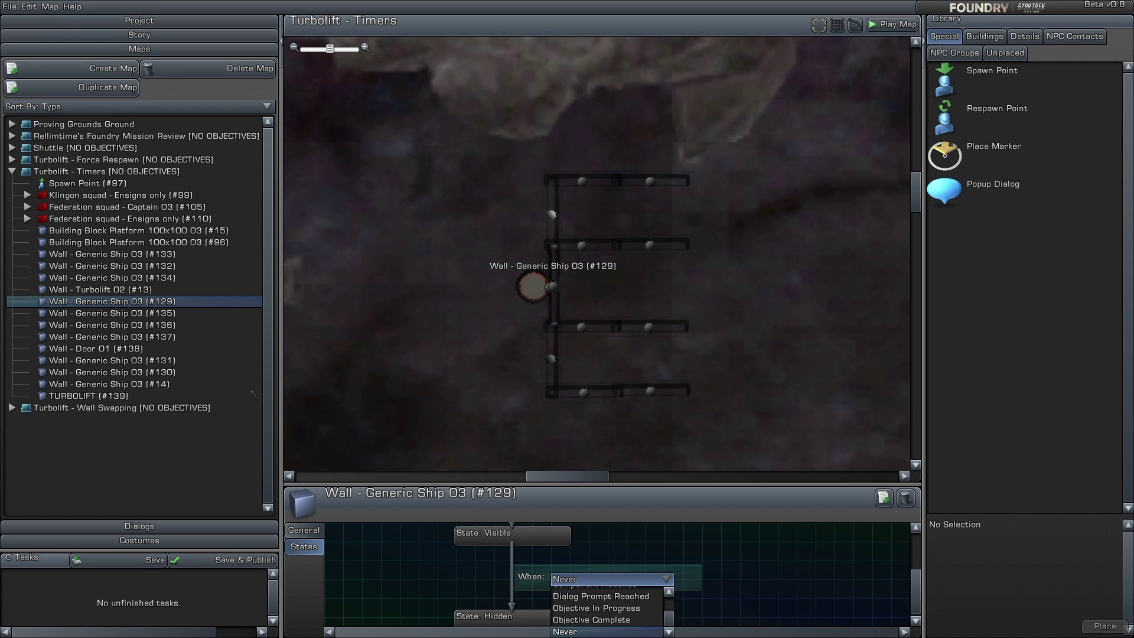
pyautogui.scroll(3, 607, 609)
pyautogui.scroll(-1, 607, 609)
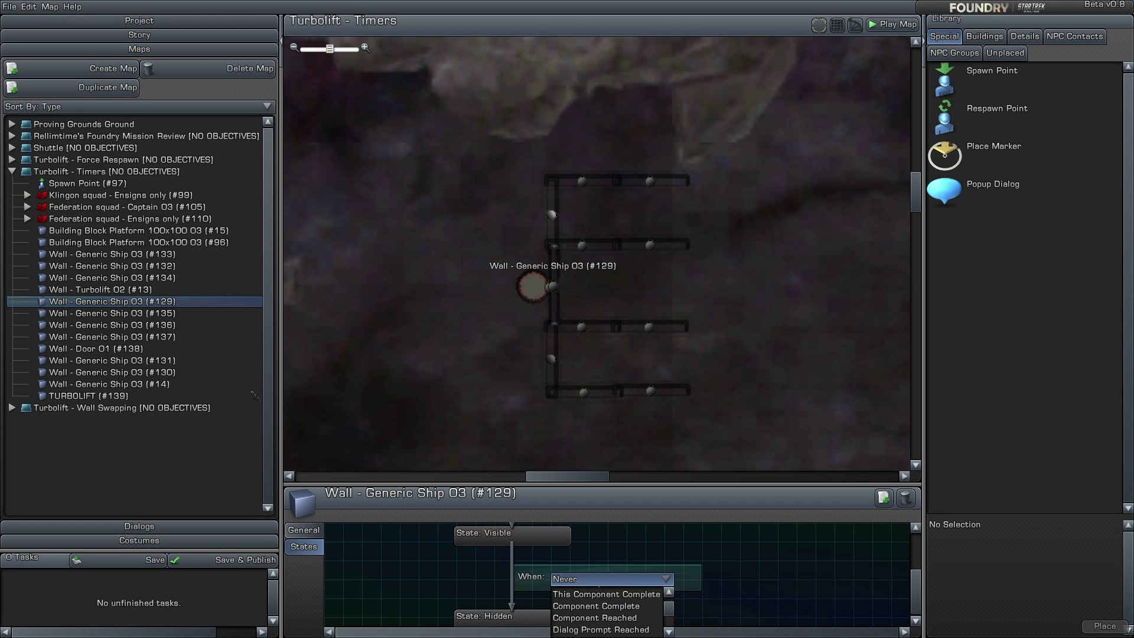
pyautogui.click(596, 606)
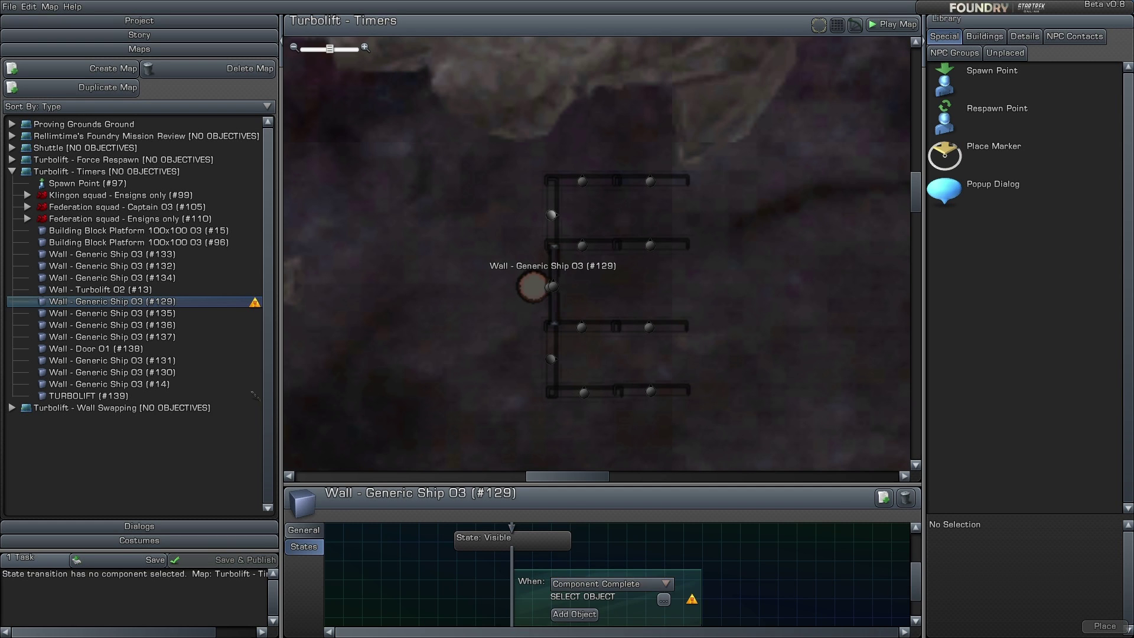
pyautogui.click(664, 599)
pyautogui.click(734, 339)
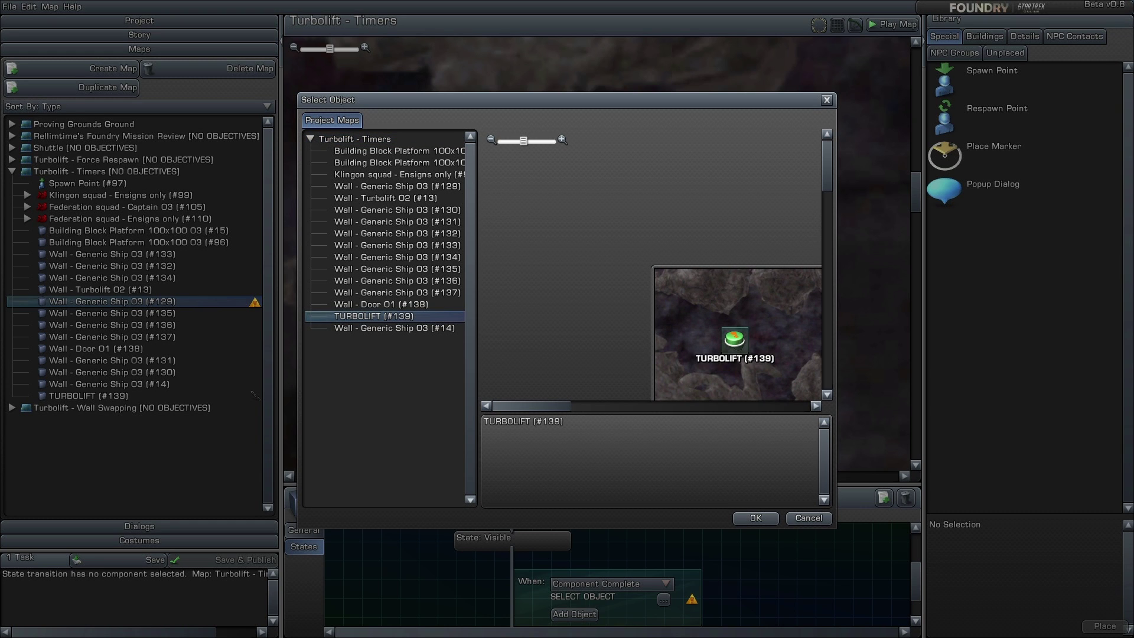
pyautogui.click(756, 518)
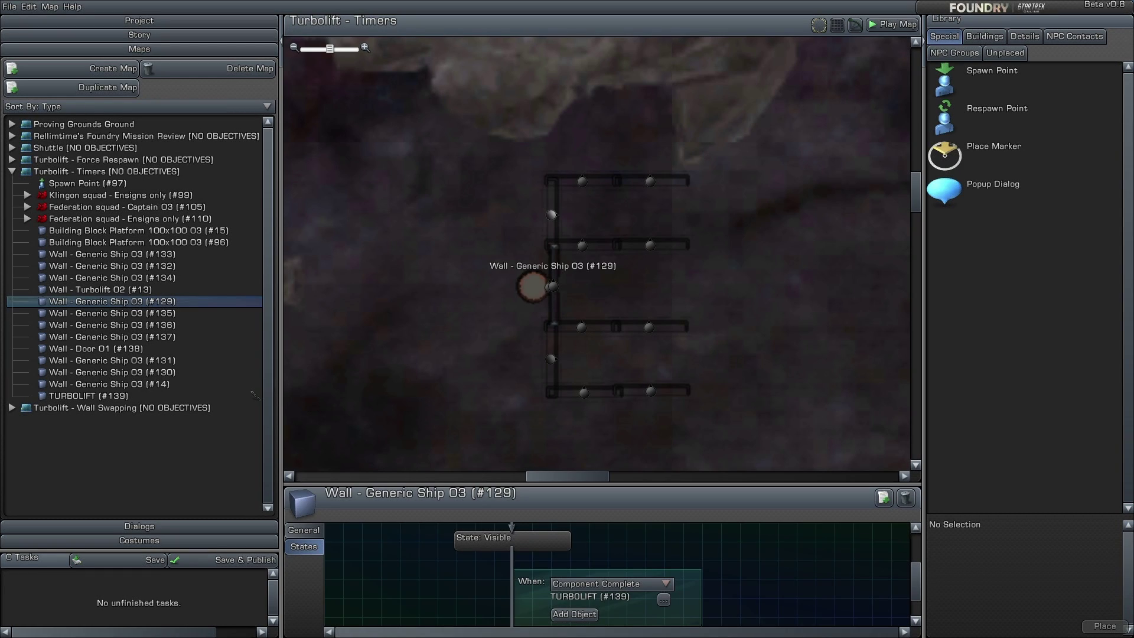
pyautogui.click(107, 172)
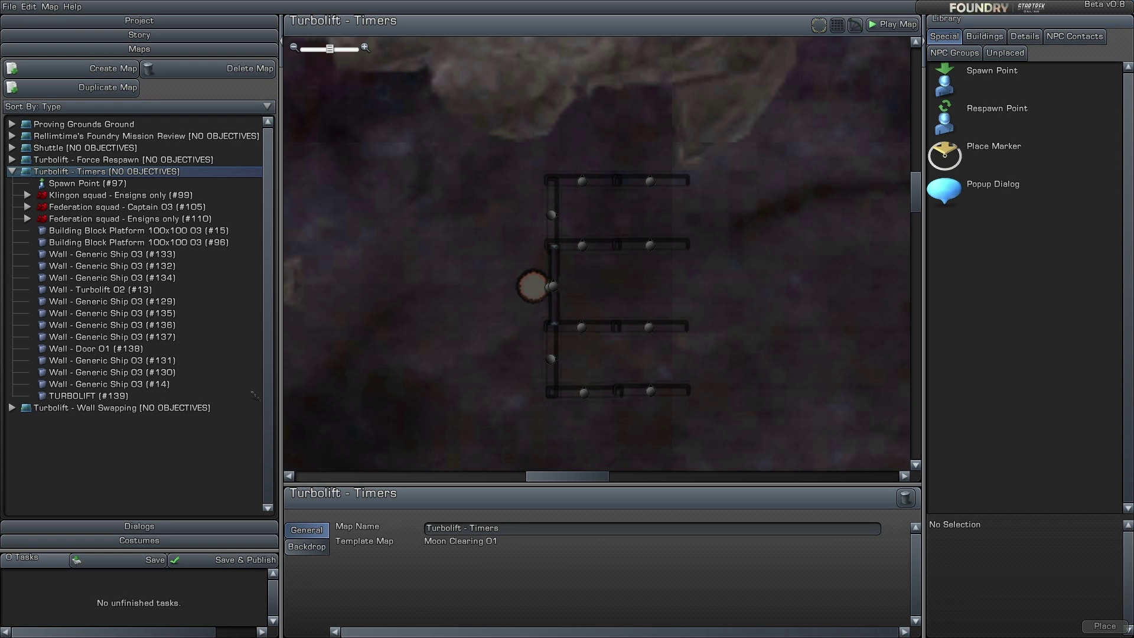
# Step: Make Wall - Door 01 (#138) change from visible to hidden on Component Complete of Klingon squad - Ensigns only (#99)
pyautogui.scroll(-2, 597, 254)
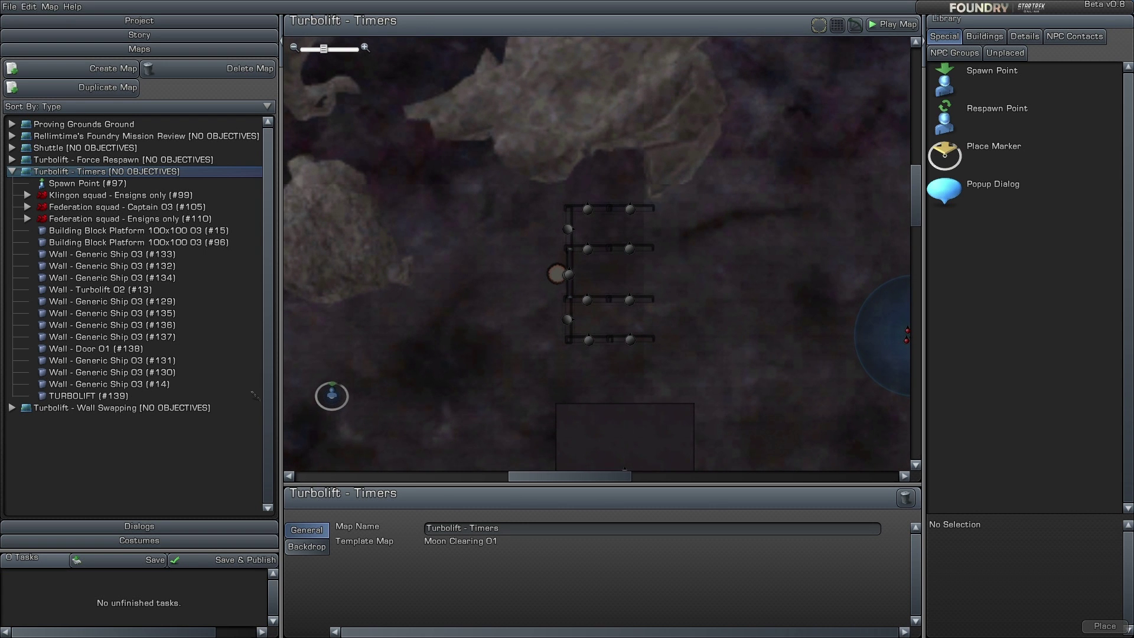
pyautogui.moveTo(596, 254); pyautogui.dragTo(559, 248, button='right')
pyautogui.scroll(3, 568, 207)
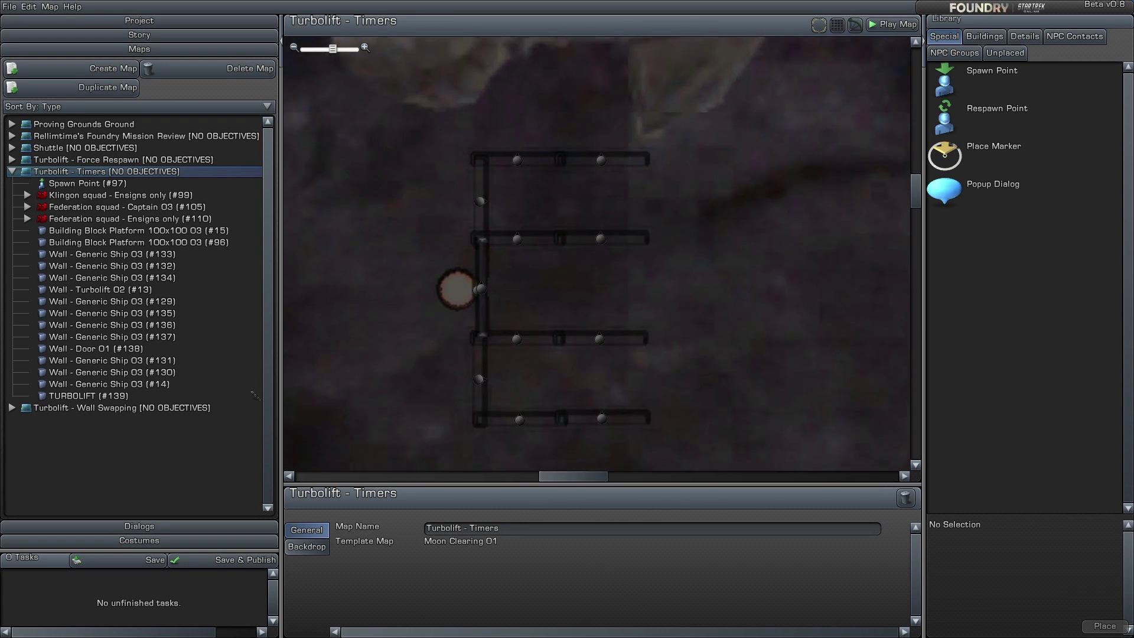
pyautogui.click(498, 329)
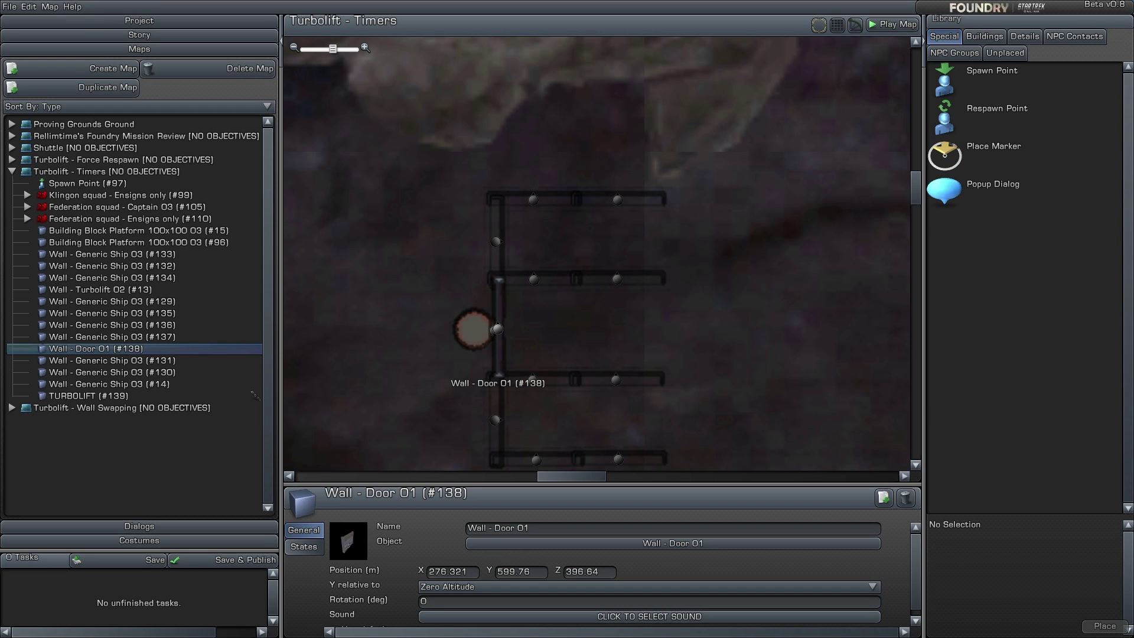
pyautogui.moveTo(597, 254); pyautogui.dragTo(522, 186, button='right')
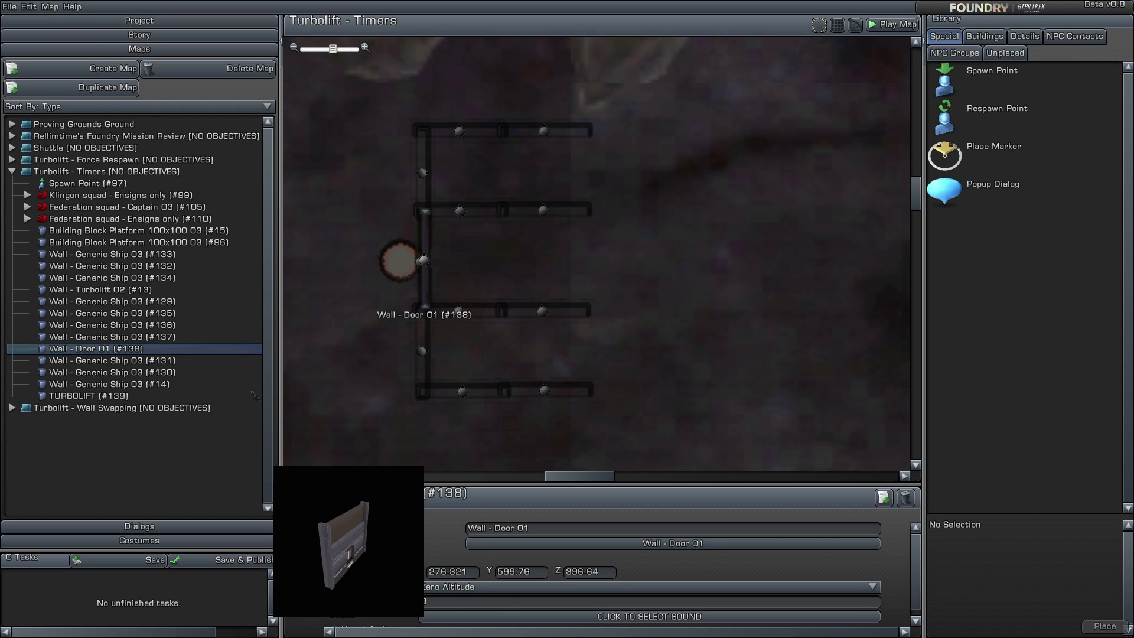
pyautogui.click(304, 546)
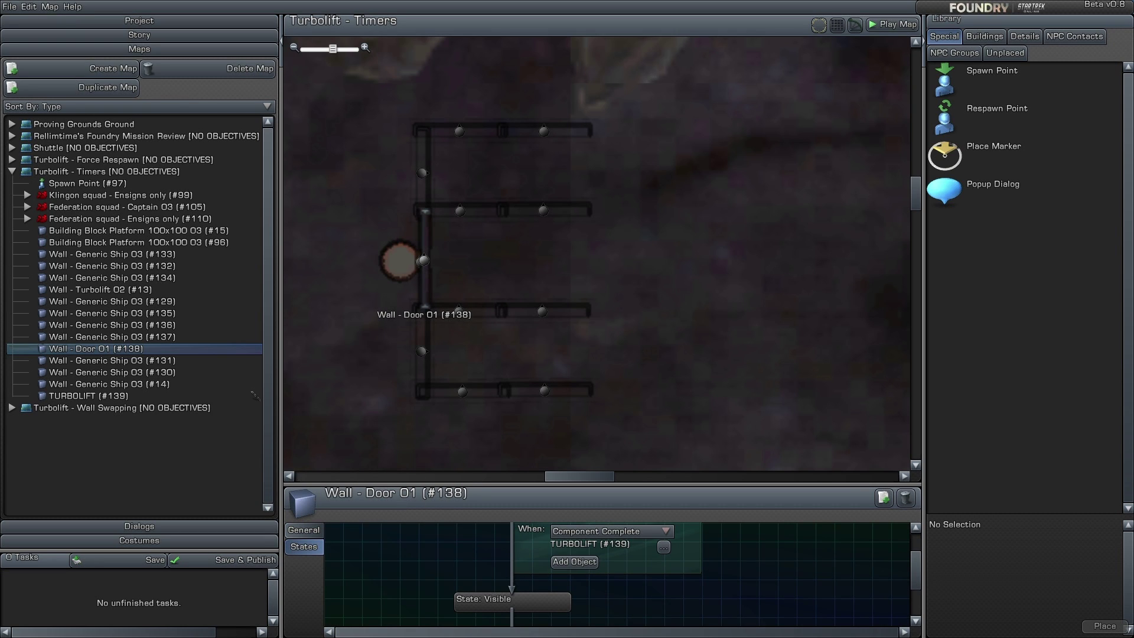
pyautogui.scroll(-2, 612, 576)
pyautogui.click(612, 576)
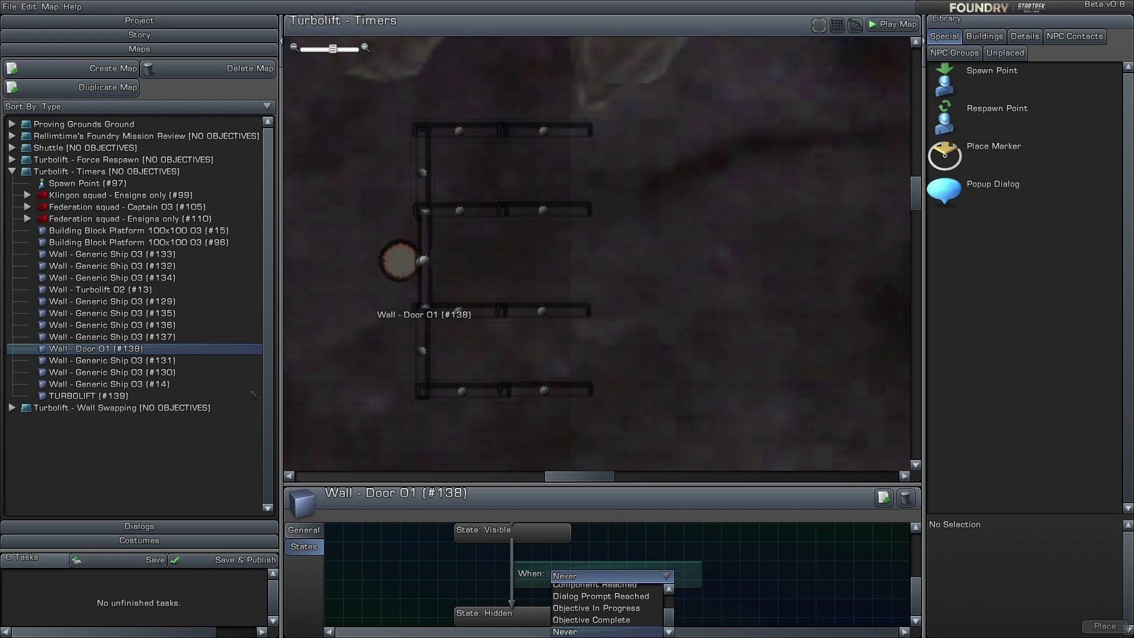
pyautogui.scroll(2, 612, 593)
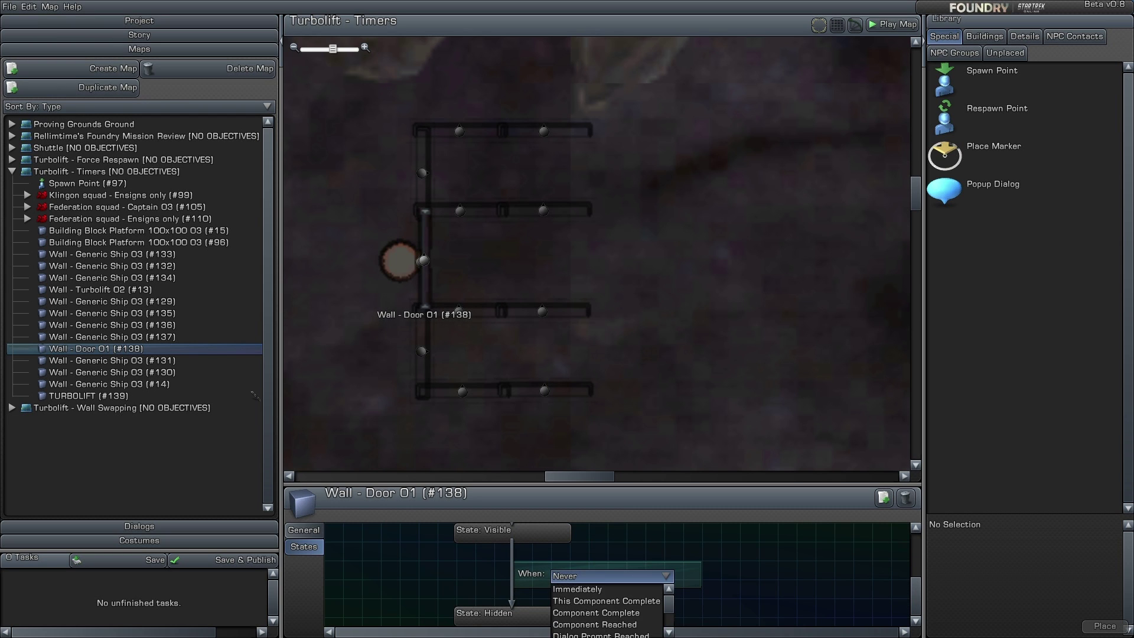
pyautogui.click(602, 614)
pyautogui.click(664, 600)
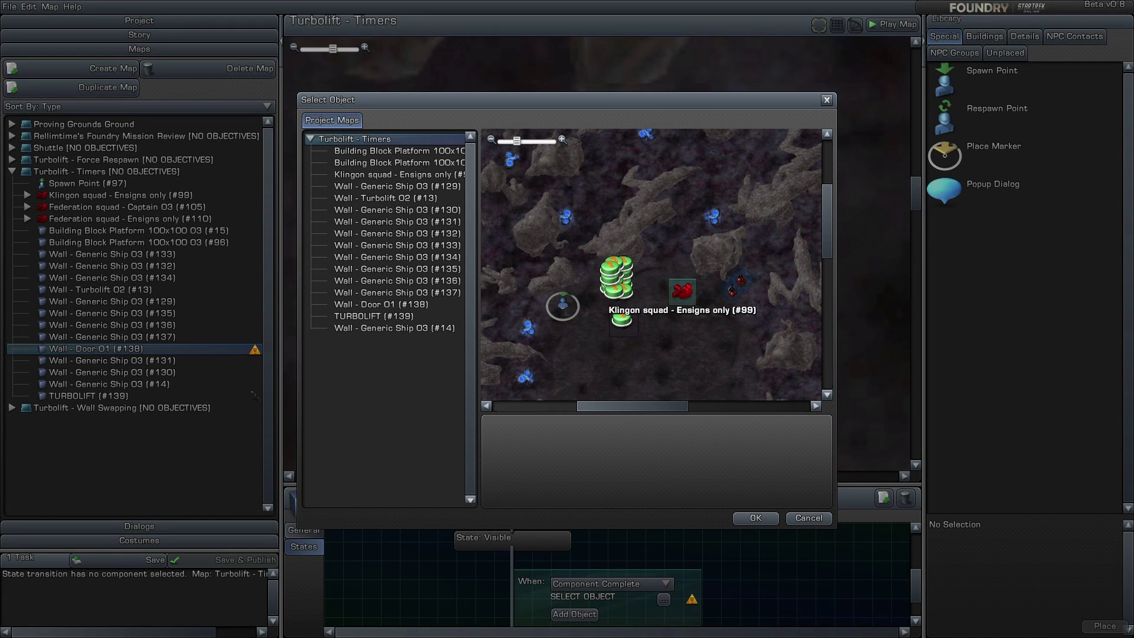
pyautogui.click(682, 291)
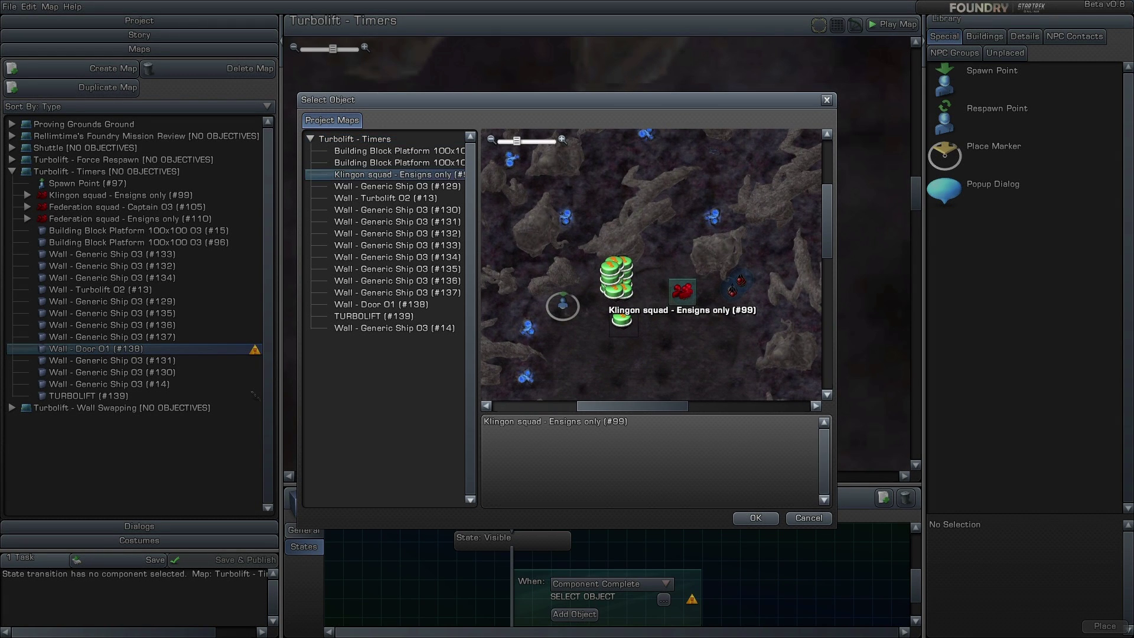
pyautogui.click(756, 518)
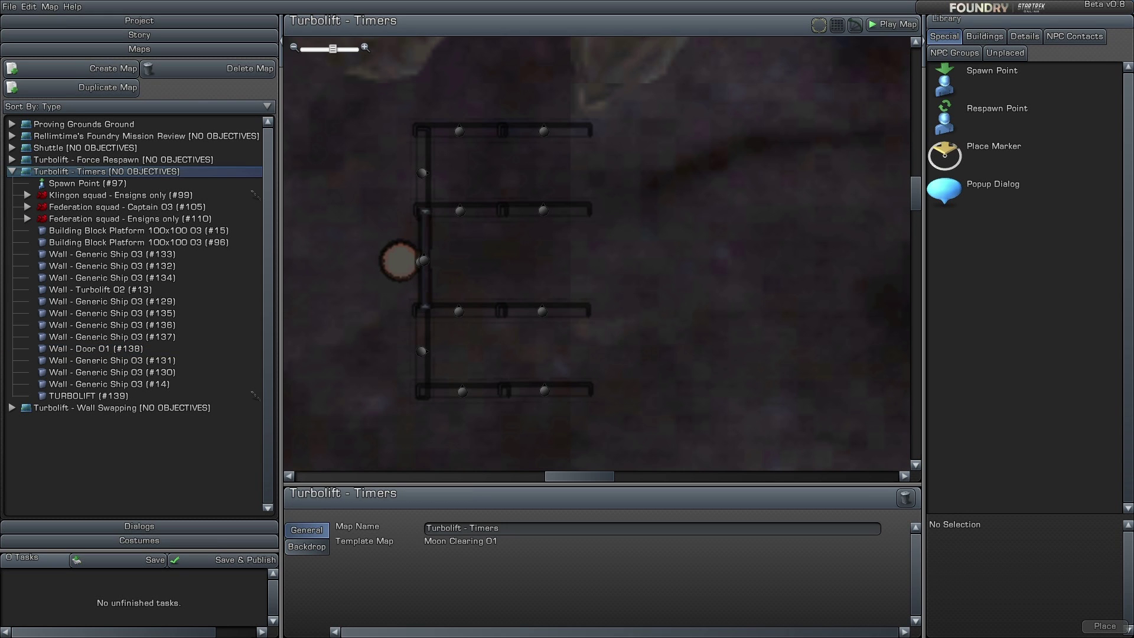
# Step: Duplicate Building Block Platform 100x100 03 (#15) and place the copy clear of the original at about X 324, Z 320
pyautogui.scroll(-5, 597, 254)
pyautogui.moveTo(661, 284); pyautogui.dragTo(529, 222, button='right')
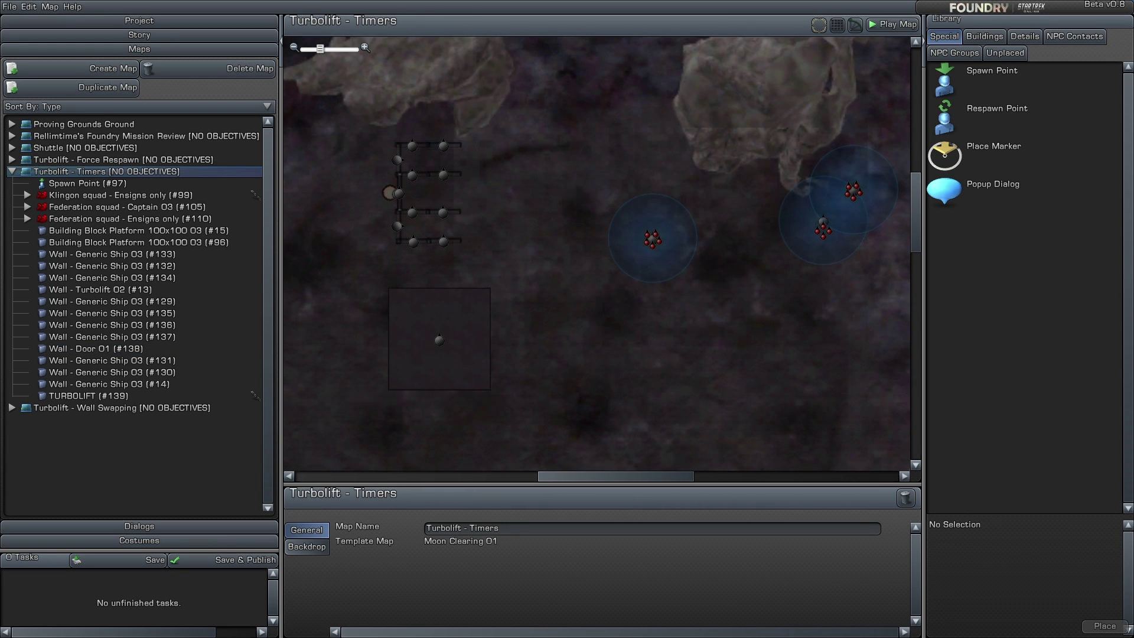
pyautogui.moveTo(388, 313); pyautogui.dragTo(442, 358)
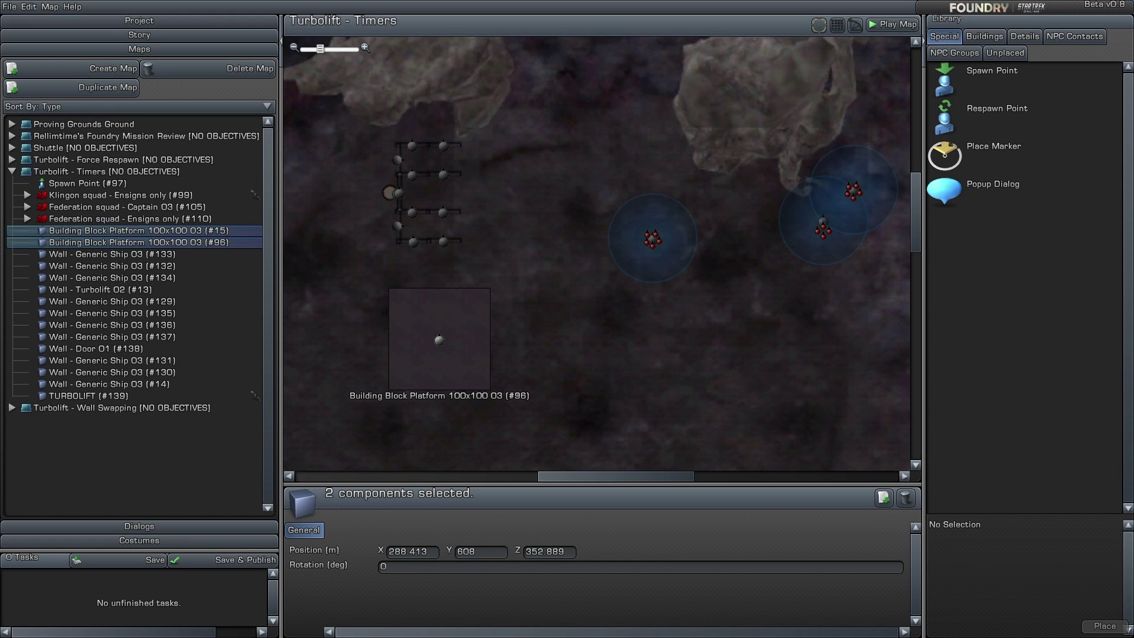
pyautogui.click(138, 231)
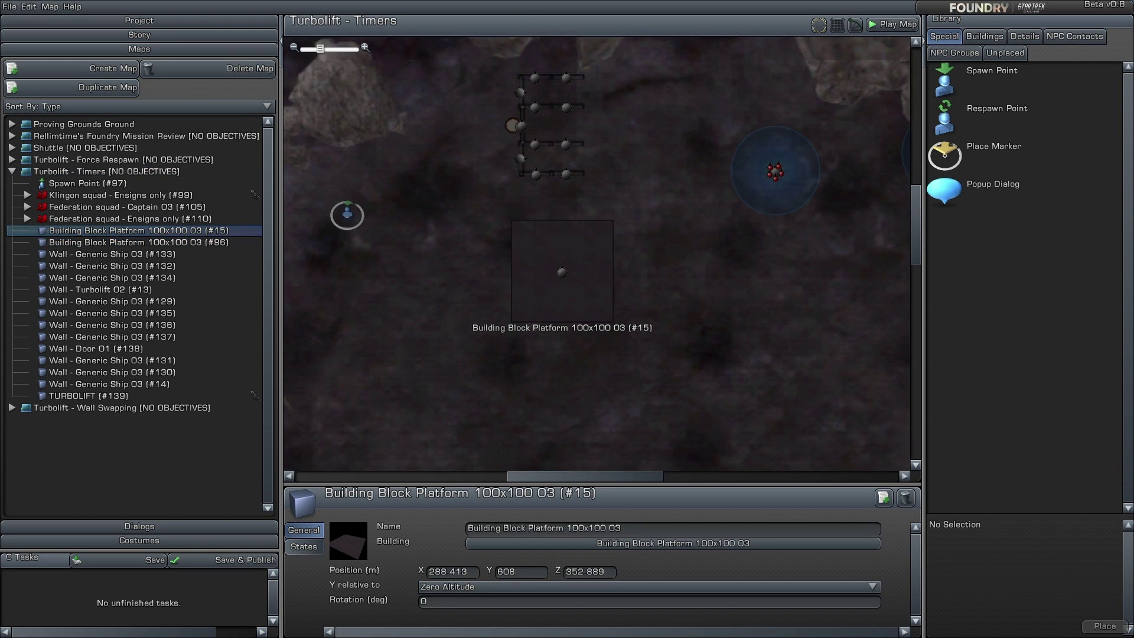
pyautogui.click(138, 243)
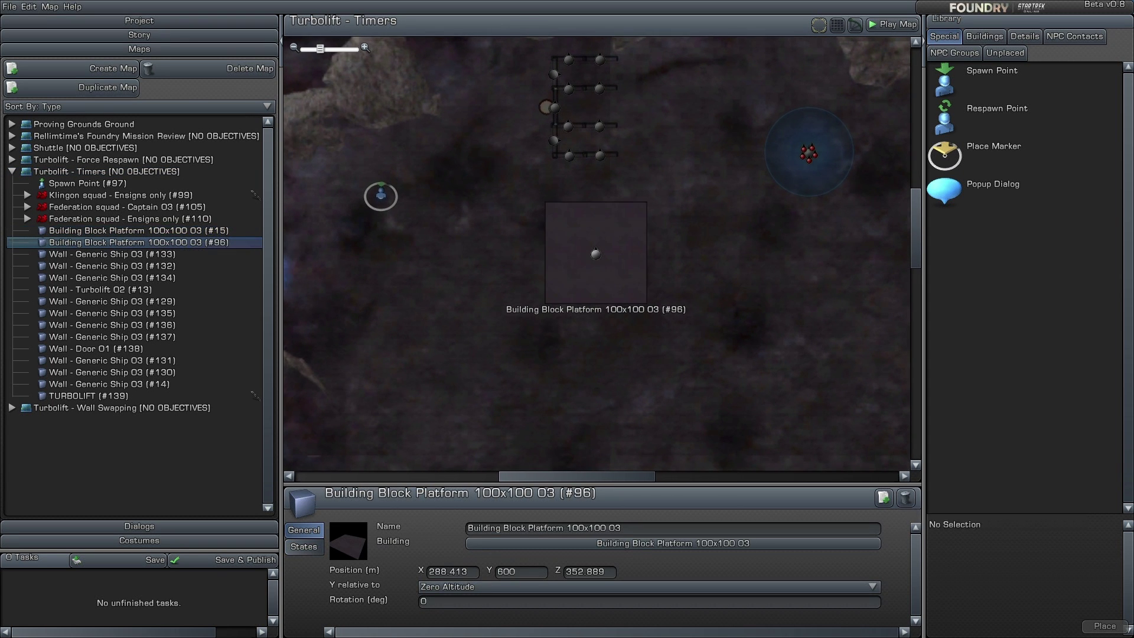
pyautogui.click(138, 231)
pyautogui.click(883, 498)
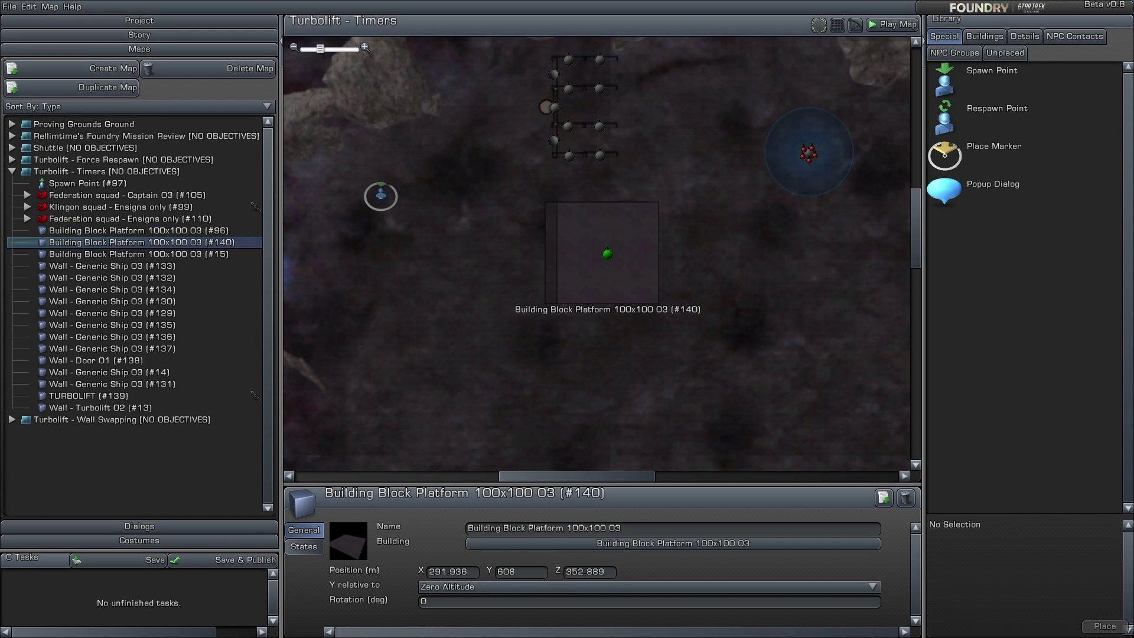
pyautogui.moveTo(608, 254); pyautogui.dragTo(716, 365)
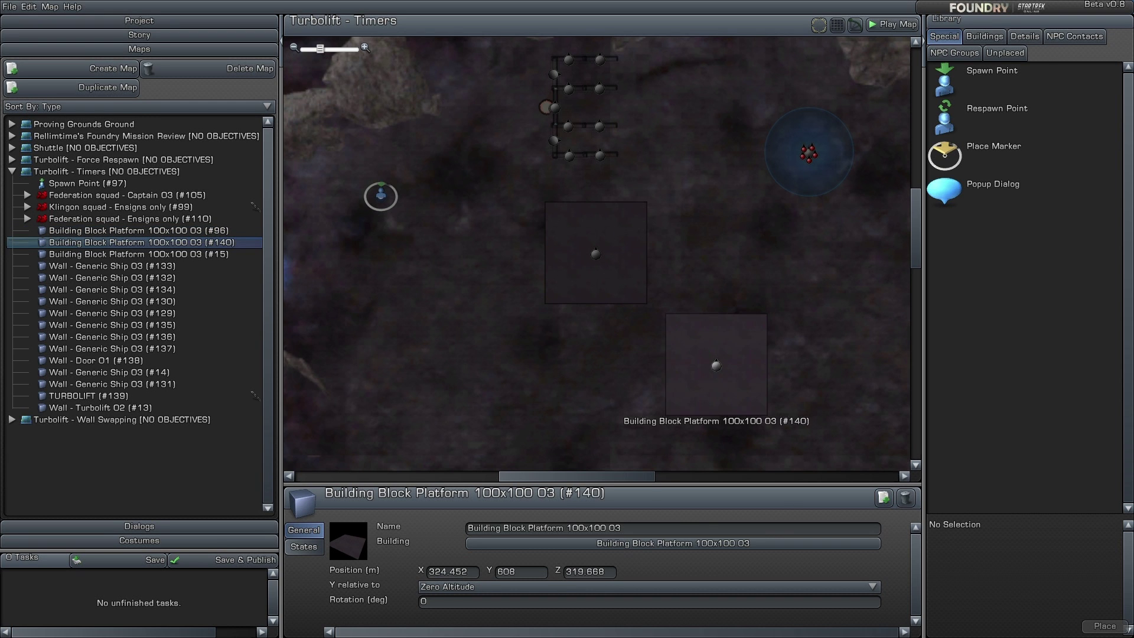
# Step: Move Klingon squad - Ensigns only (#99) onto the copied platform (#140), at about X 317, Z 331
pyautogui.click(785, 343)
pyautogui.scroll(2, 792, 166)
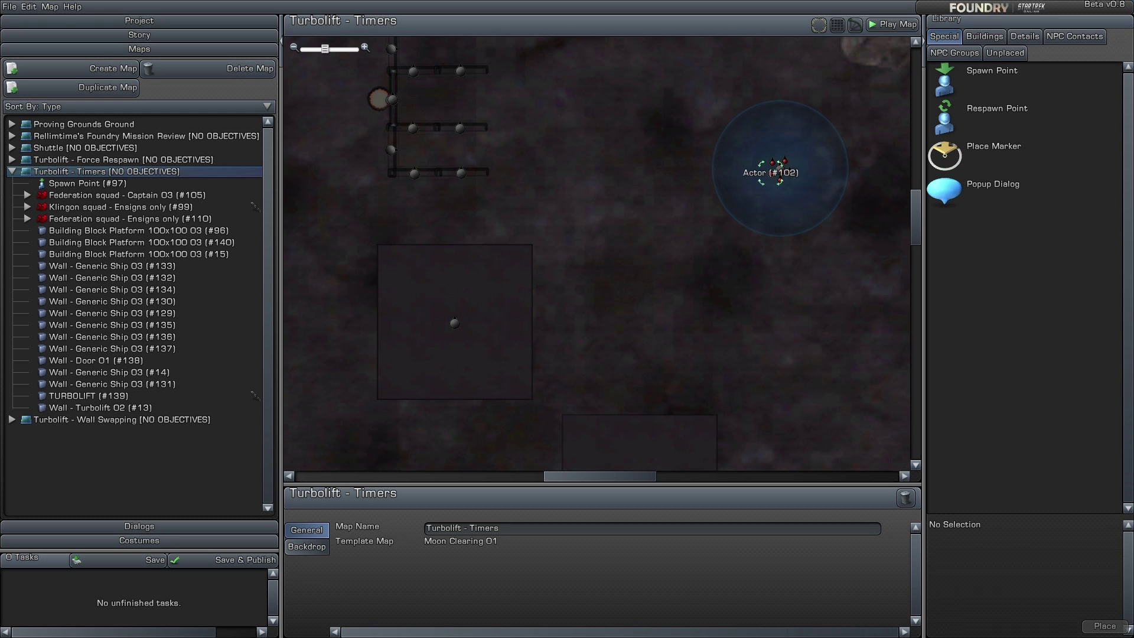
pyautogui.moveTo(781, 170); pyautogui.dragTo(617, 296)
pyautogui.scroll(-1, 680, 277)
pyautogui.moveTo(733, 224); pyautogui.dragTo(515, 345, button='right')
pyautogui.scroll(1, 679, 254)
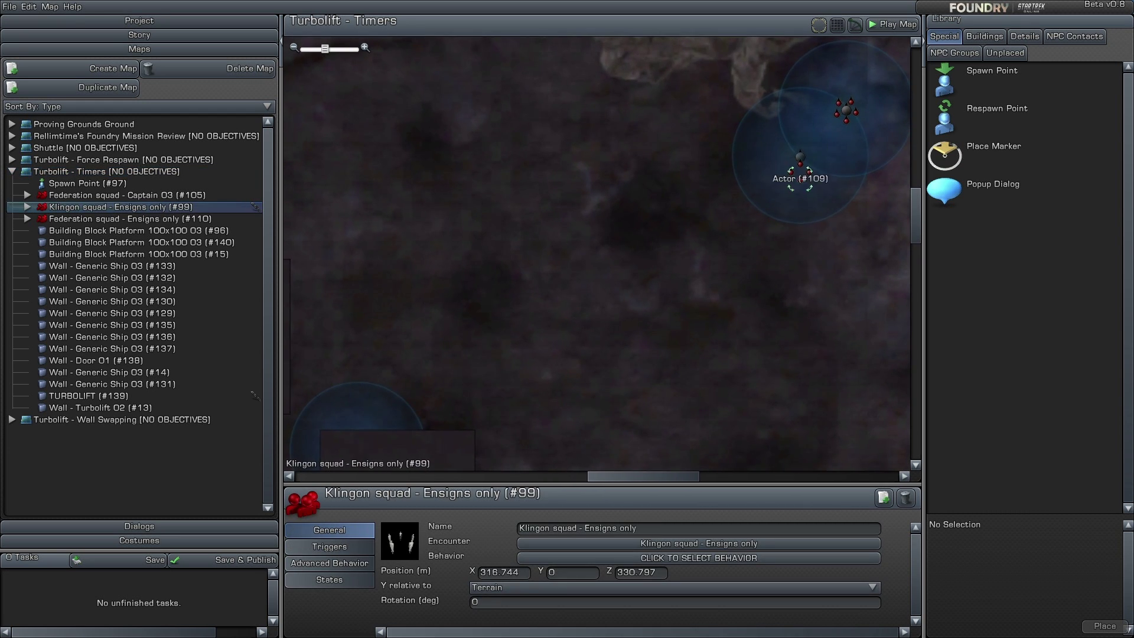
# Step: Move Federation squads Captain 03 (#105) to about X 335, Z 332 and Ensigns only (#110) to about X 318, Z 314
pyautogui.moveTo(801, 158); pyautogui.dragTo(452, 442)
pyautogui.moveTo(846, 110); pyautogui.dragTo(689, 109)
pyautogui.scroll(-2, 550, 265)
pyautogui.moveTo(550, 264); pyautogui.dragTo(689, 109, button='right')
pyautogui.scroll(2, 689, 109)
pyautogui.moveTo(689, 108); pyautogui.dragTo(552, 326)
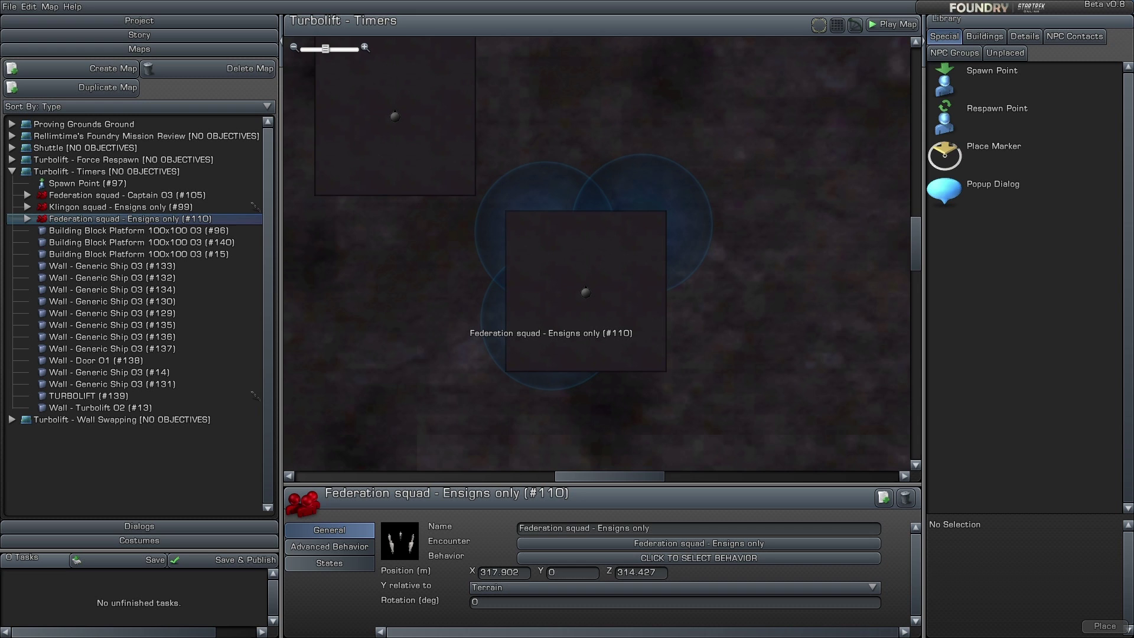
# Step: Make Federation squad - Captain 03 (#105) become visible on Component Complete of TURBOLIFT (#139)
pyautogui.click(27, 195)
pyautogui.click(106, 195)
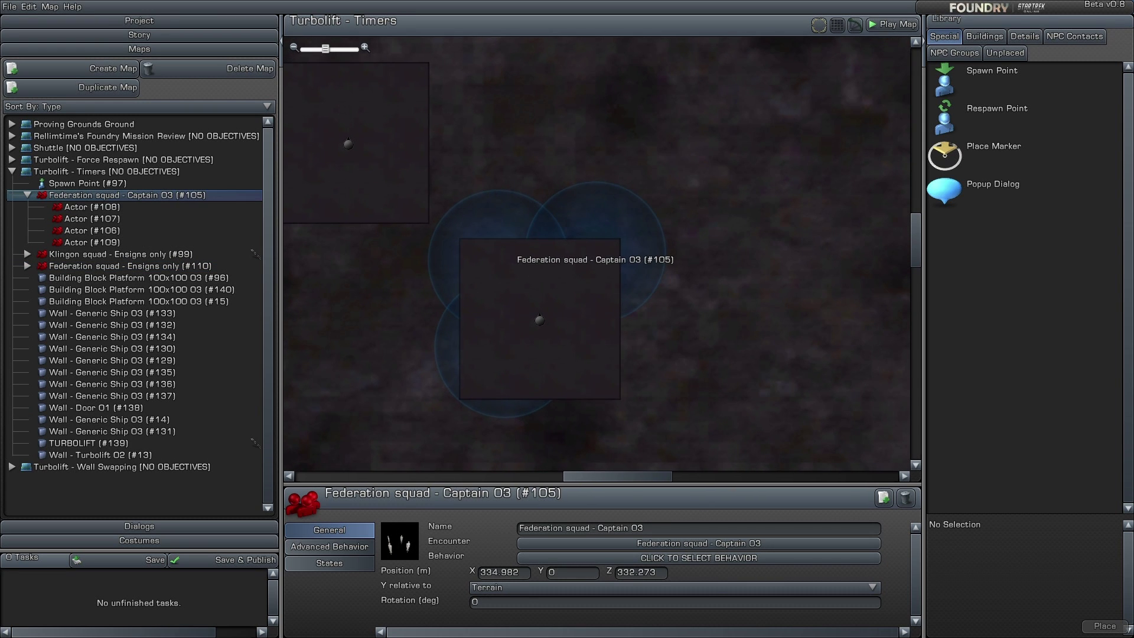
pyautogui.click(329, 563)
pyautogui.click(662, 583)
pyautogui.scroll(2, 655, 614)
pyautogui.click(650, 596)
pyautogui.click(715, 599)
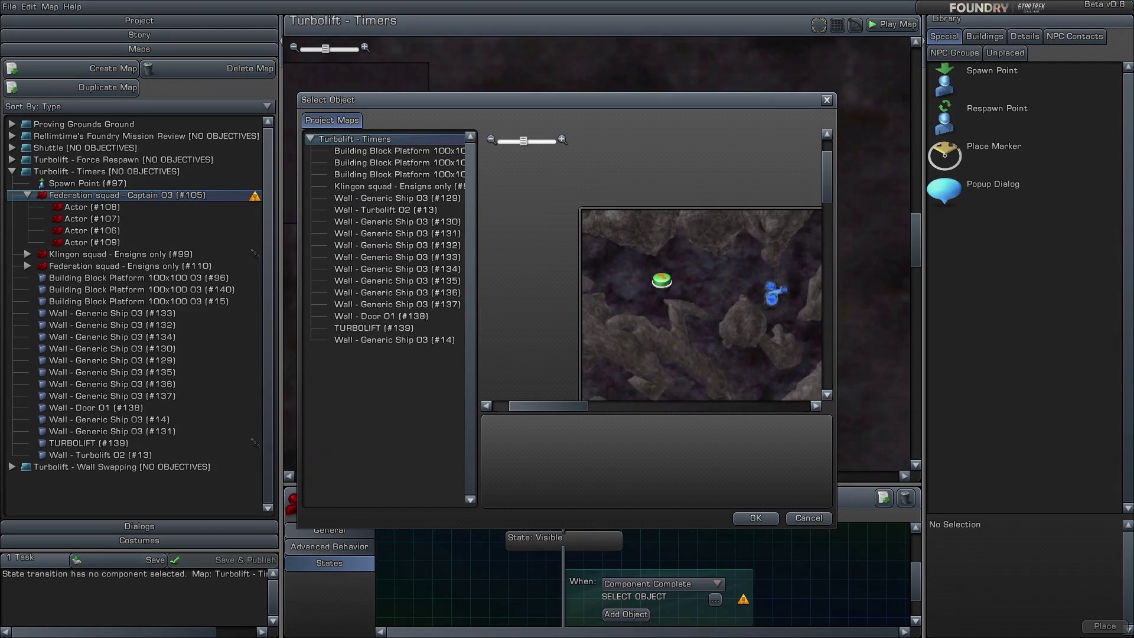
pyautogui.click(734, 339)
pyautogui.click(756, 518)
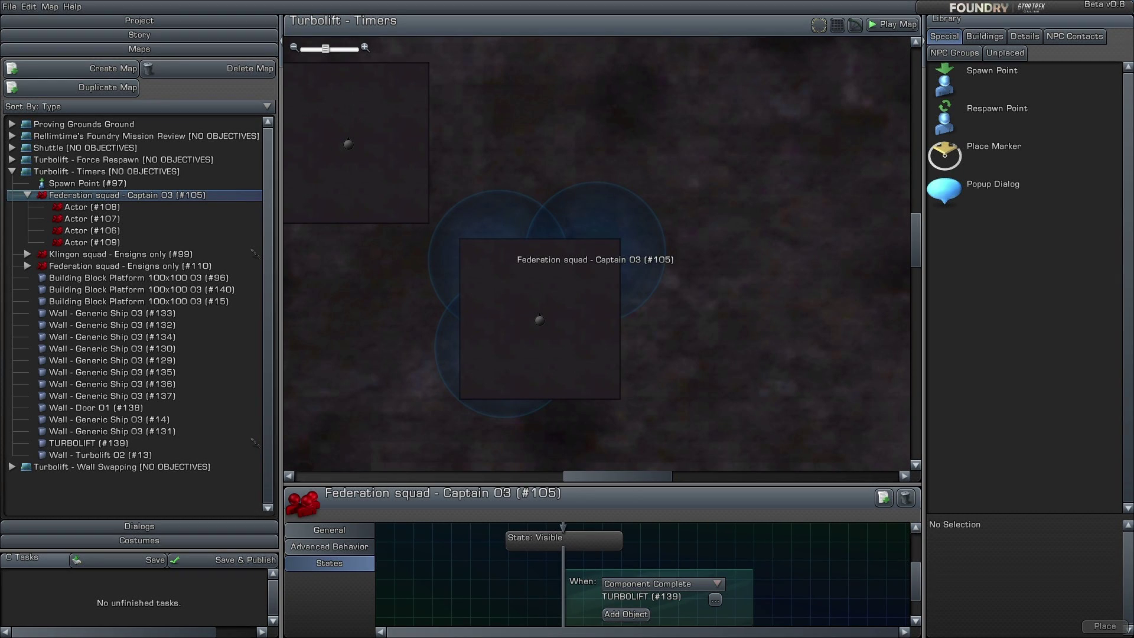
# Step: Make Klingon squad - Ensigns only (#99) become visible on Component Complete of TURBOLIFT (#139)
pyautogui.click(119, 255)
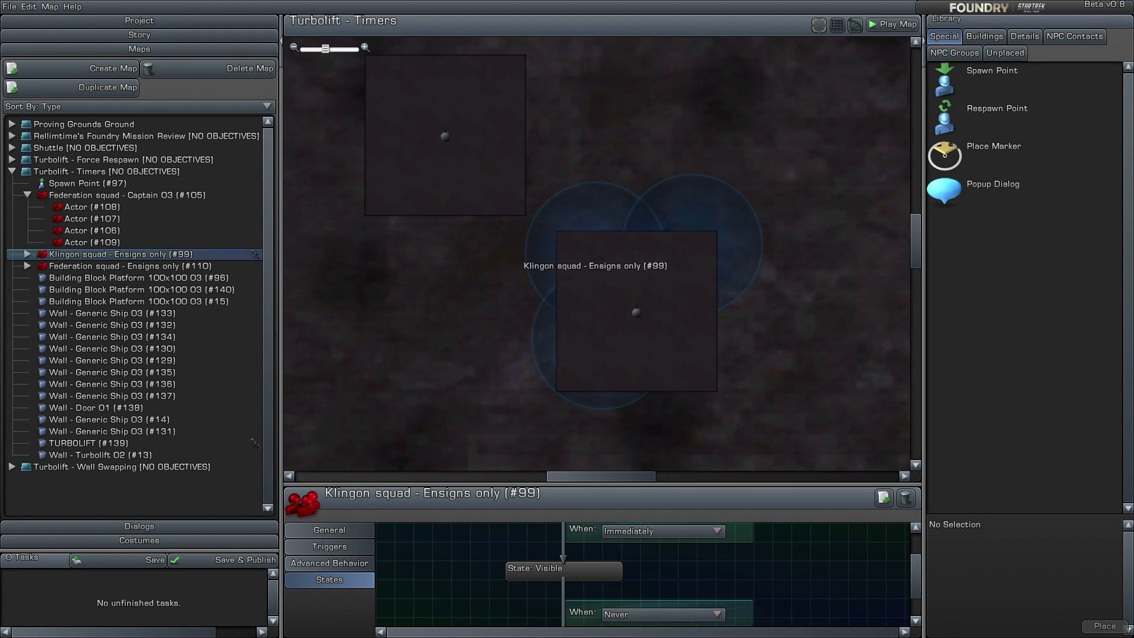
pyautogui.click(662, 531)
pyautogui.click(647, 552)
pyautogui.click(714, 547)
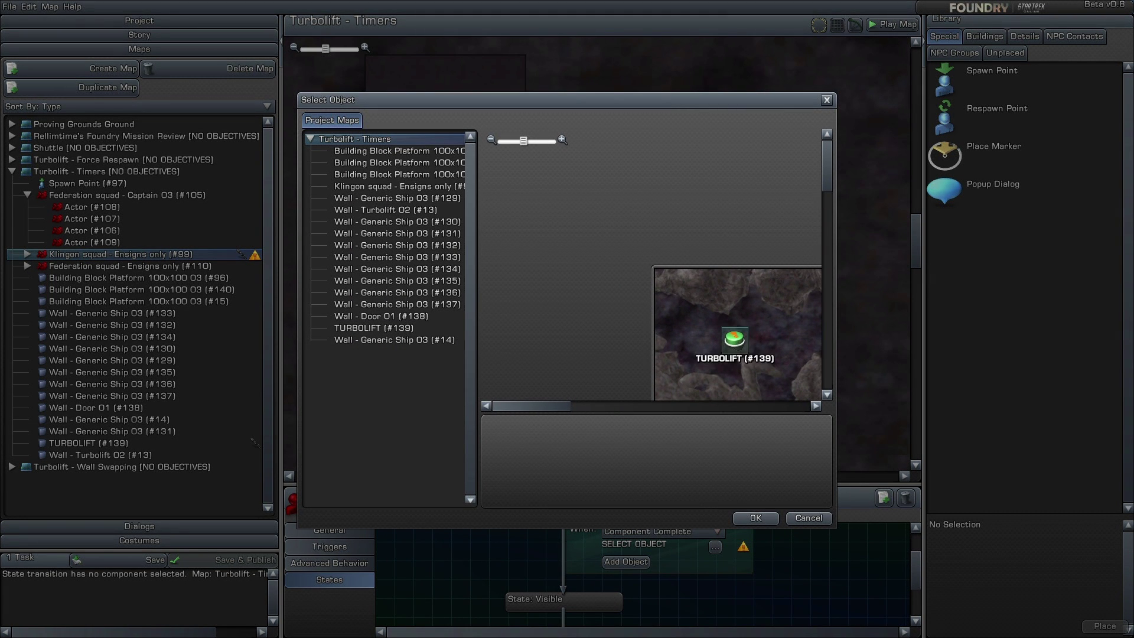
pyautogui.click(374, 327)
pyautogui.click(755, 518)
# Step: Make Federation squad - Ensigns only (#110) become visible on Component Complete of TURBOLIFT (#139)
pyautogui.click(118, 266)
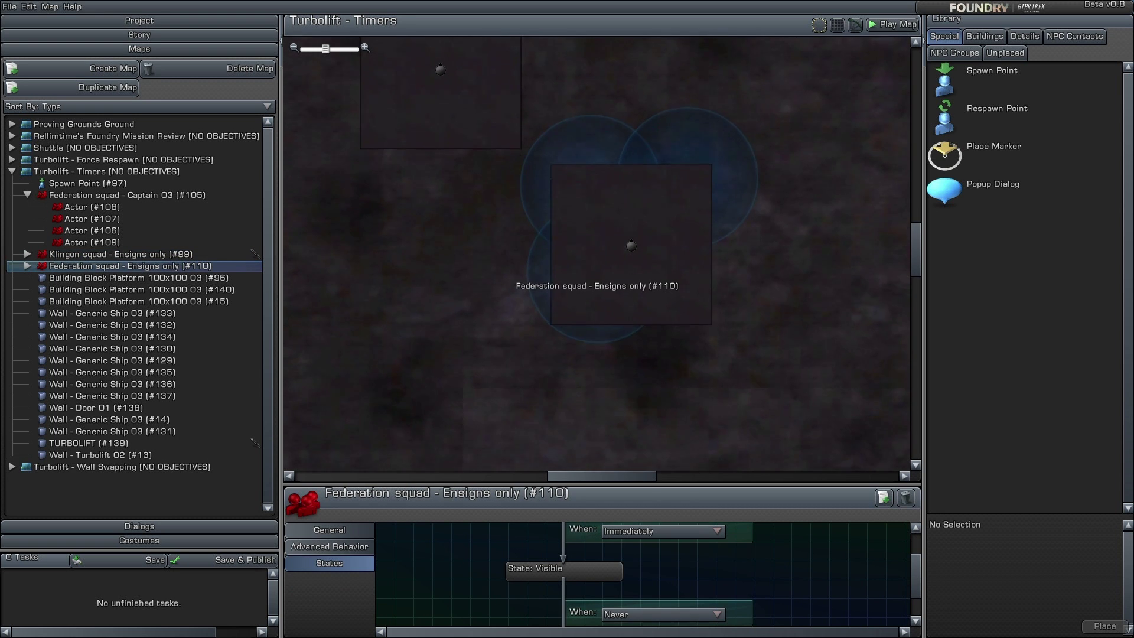
pyautogui.click(662, 531)
pyautogui.click(647, 552)
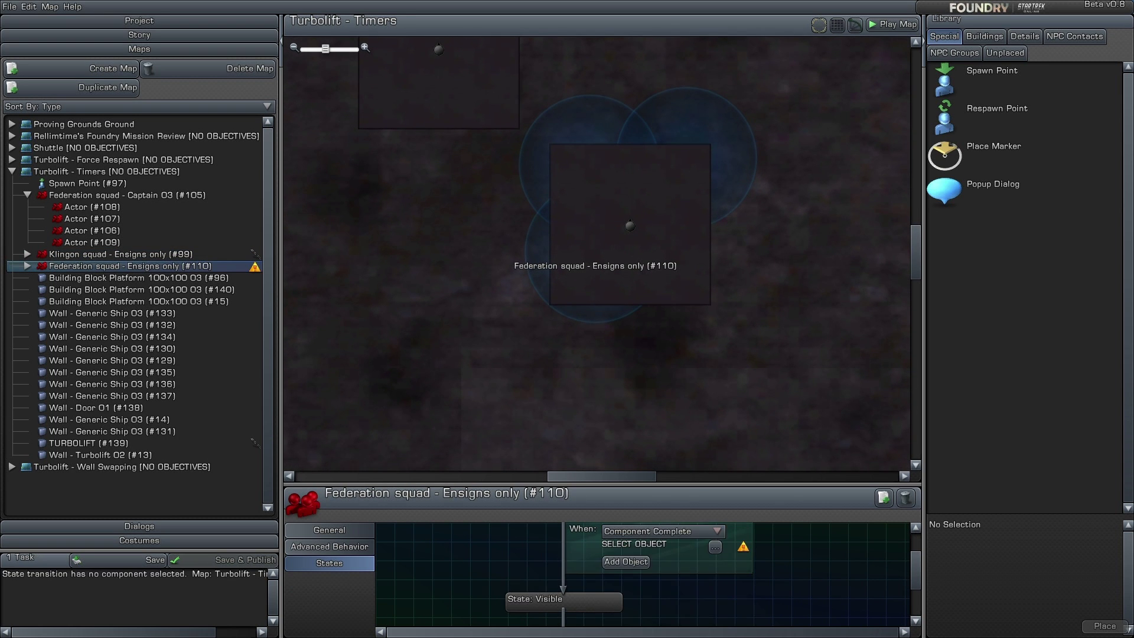
pyautogui.click(715, 547)
pyautogui.click(734, 338)
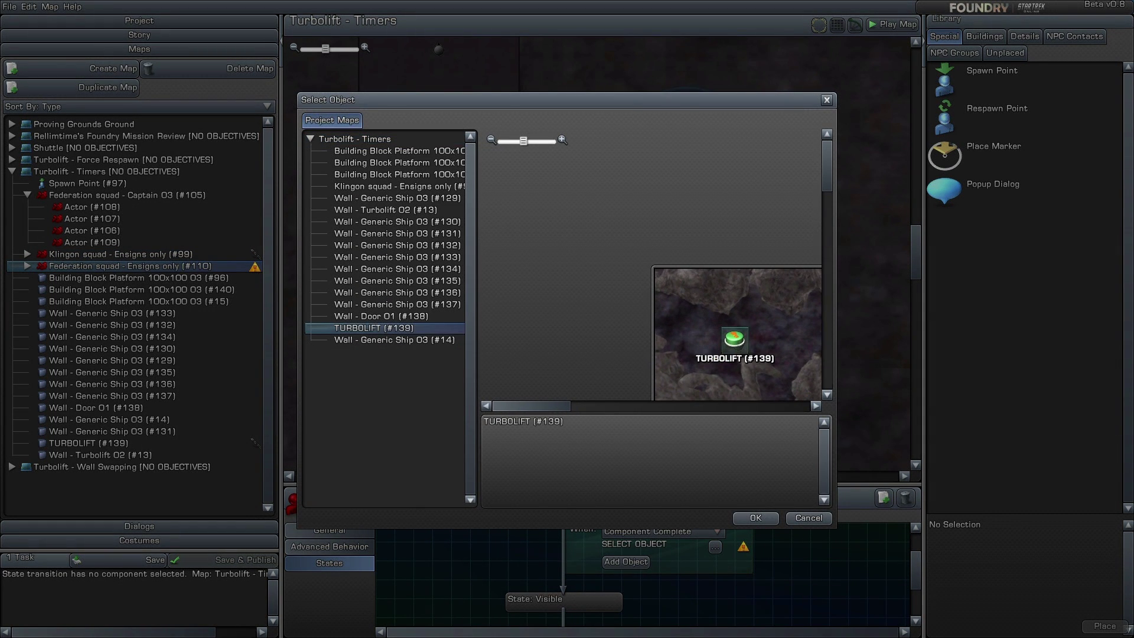
pyautogui.click(756, 518)
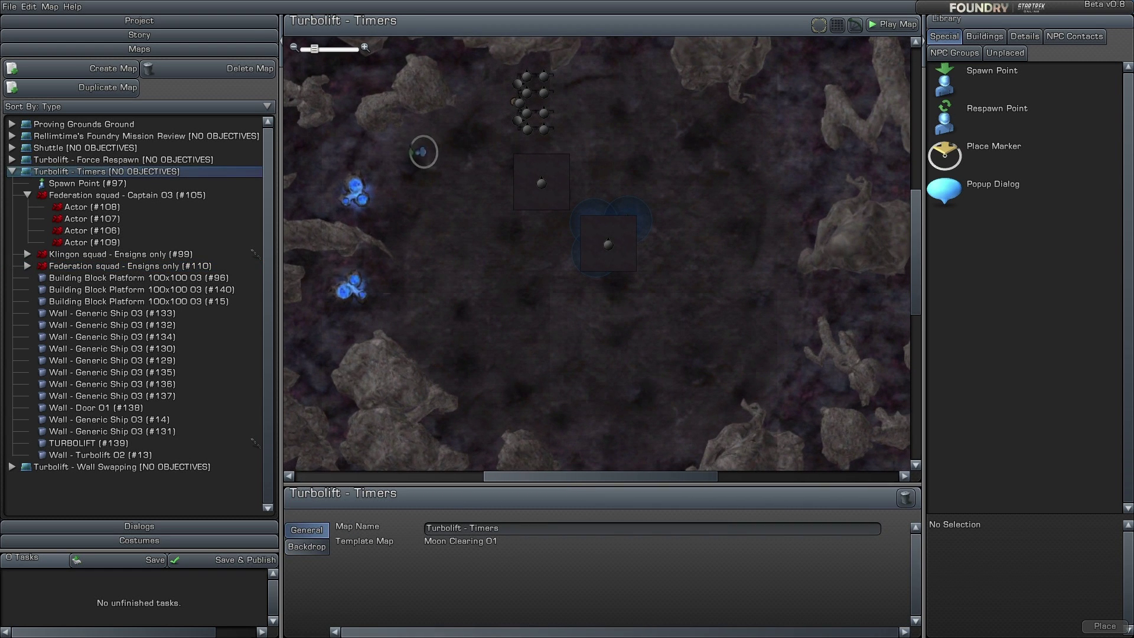
# Step: Set the Spawn Point (#97) to Y 601 relative to Zero Altitude and move it onto the upper platform at about X 299, Z 353
pyautogui.click(423, 152)
pyautogui.click(449, 558)
pyautogui.click(461, 595)
pyautogui.click(514, 543)
pyautogui.write('601')
pyautogui.scroll(3, 510, 133)
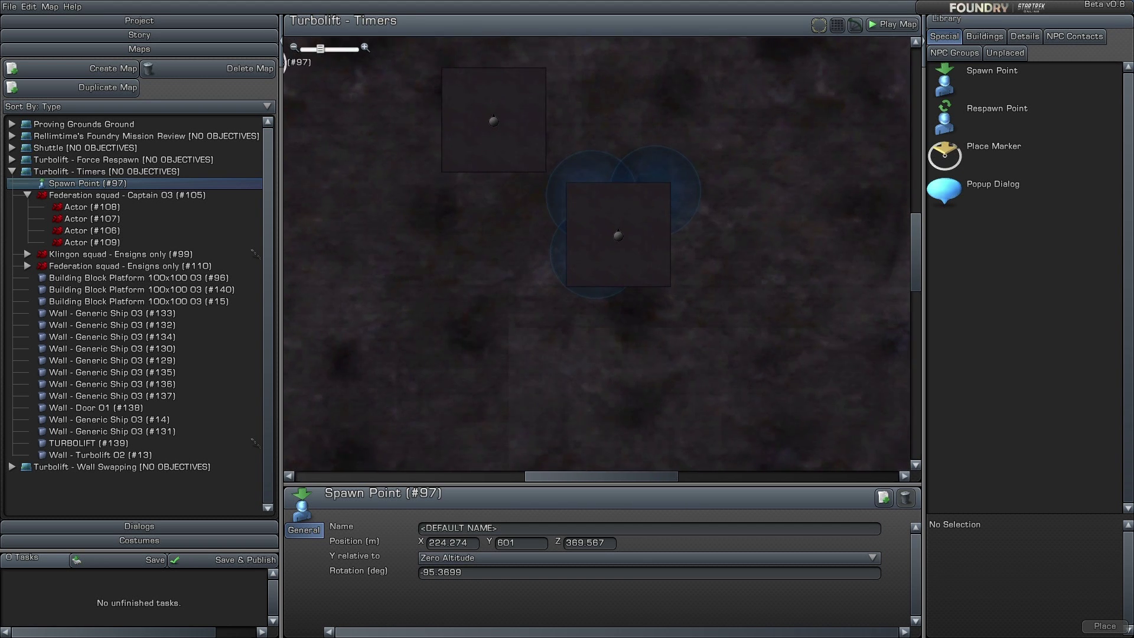
pyautogui.moveTo(312, 173); pyautogui.dragTo(628, 243)
pyautogui.scroll(-3, 627, 244)
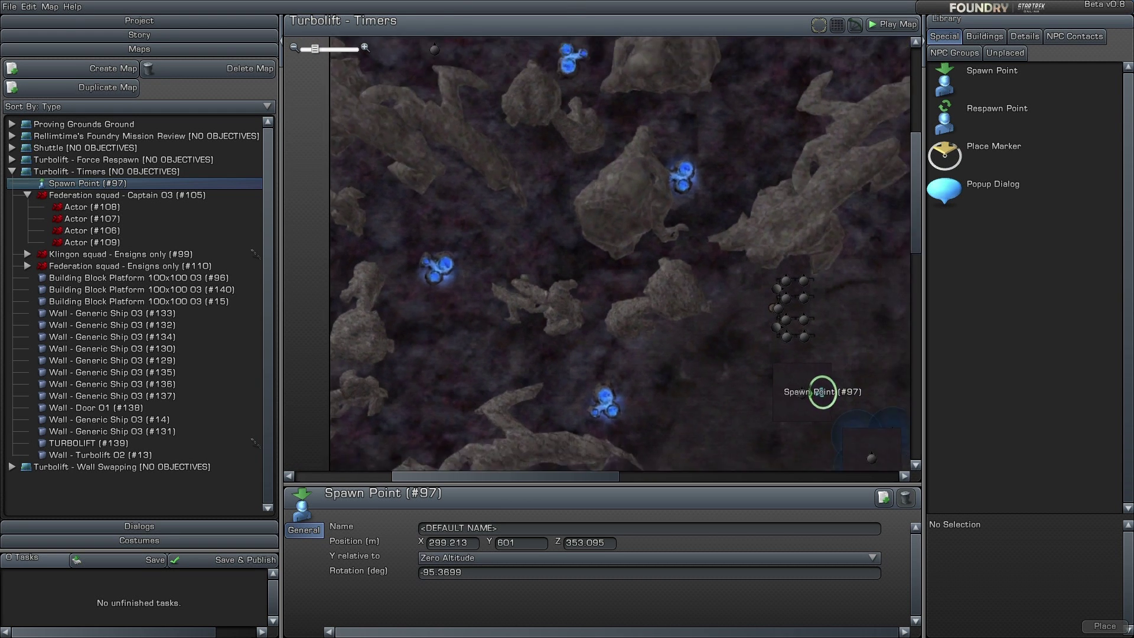
# Step: Move the TURBOLIFT object (#139) just outside the round turbolift car, at about X 271, Z 396
pyautogui.moveTo(491, 142); pyautogui.dragTo(466, 104)
pyautogui.scroll(2, 731, 366)
pyautogui.scroll(3, 733, 349)
pyautogui.scroll(3, 506, 75)
pyautogui.moveTo(466, 104); pyautogui.dragTo(599, 424, button='right')
pyautogui.moveTo(466, 104); pyautogui.dragTo(600, 425)
pyautogui.moveTo(599, 424); pyautogui.dragTo(577, 455, button='right')
pyautogui.moveTo(600, 424); pyautogui.dragTo(526, 214)
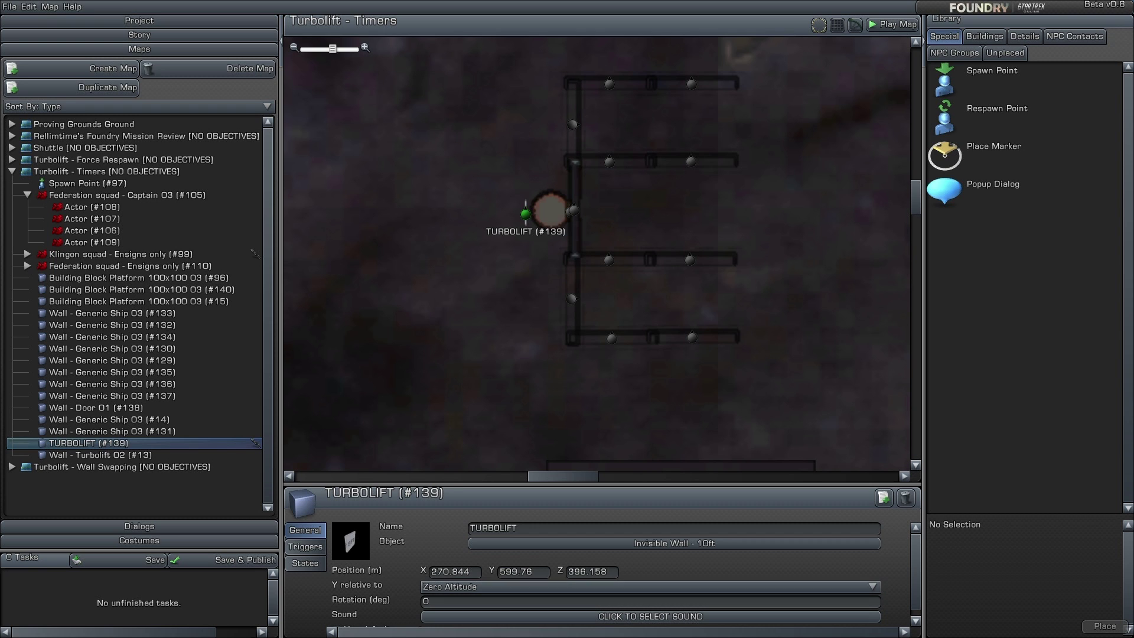
# Step: Replace the TURBOLIFT object's model with Invisible Object - 10ft
pyautogui.click(538, 544)
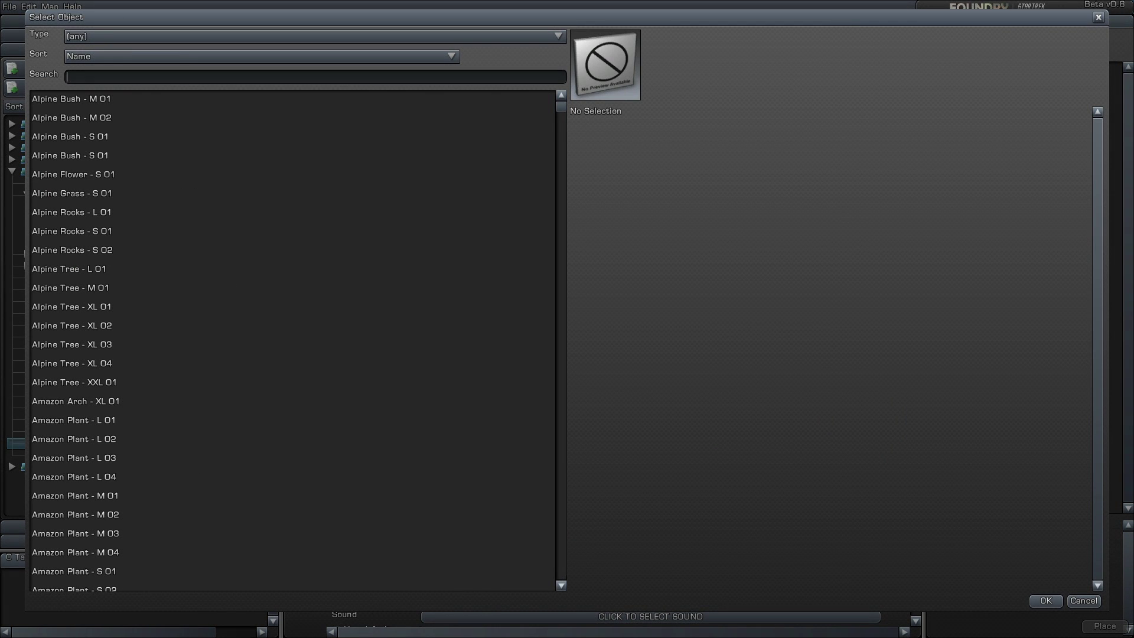
pyautogui.write('invi')
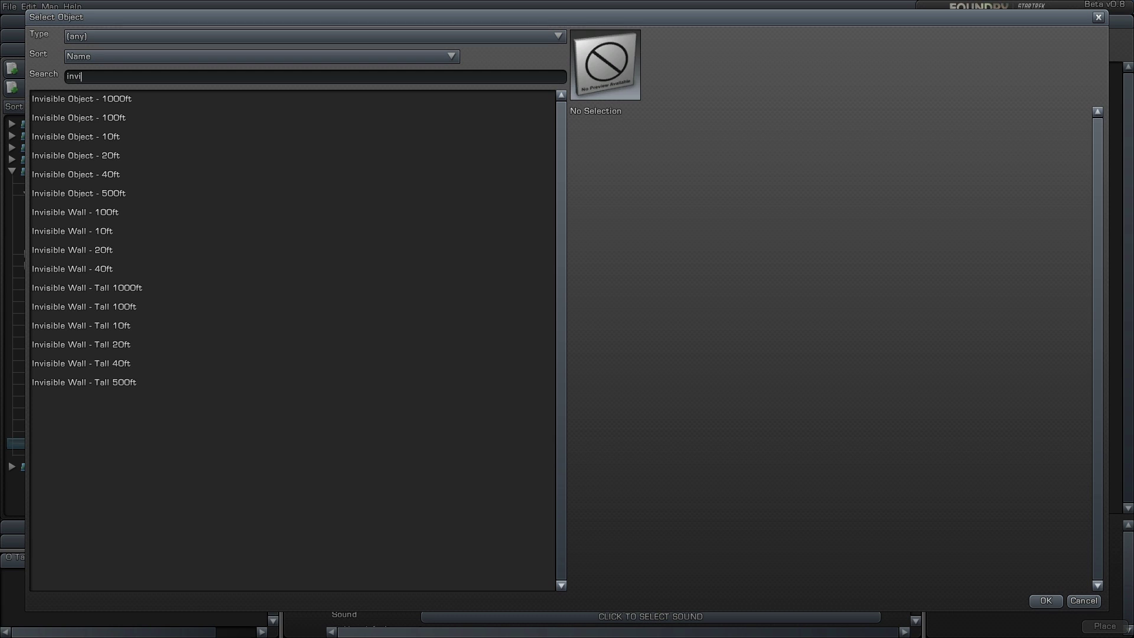
pyautogui.doubleClick(76, 136)
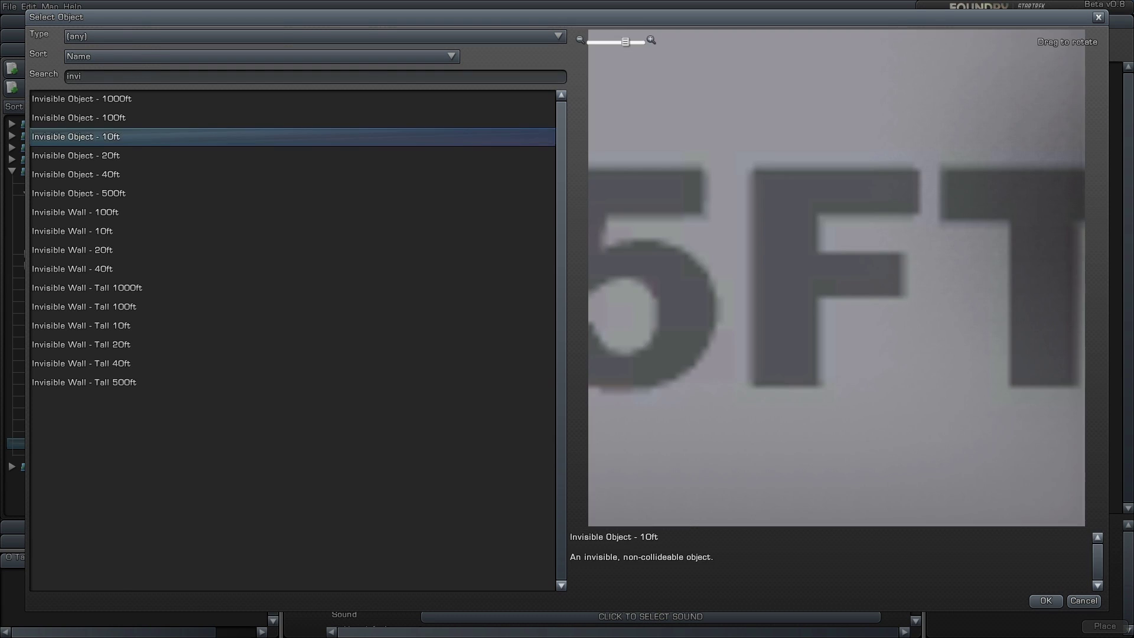
# Step: Place the TURBOLIFT object (#139) inside the round turbolift car, at about X 273
pyautogui.moveTo(526, 214); pyautogui.dragTo(524, 211)
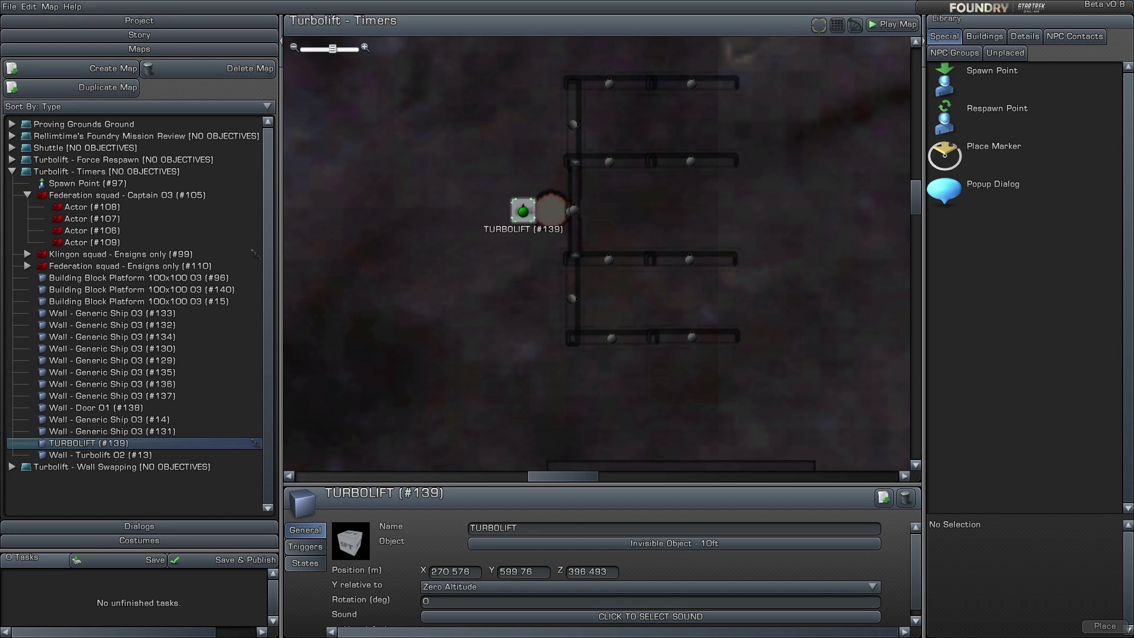
pyautogui.scroll(3, 523, 212)
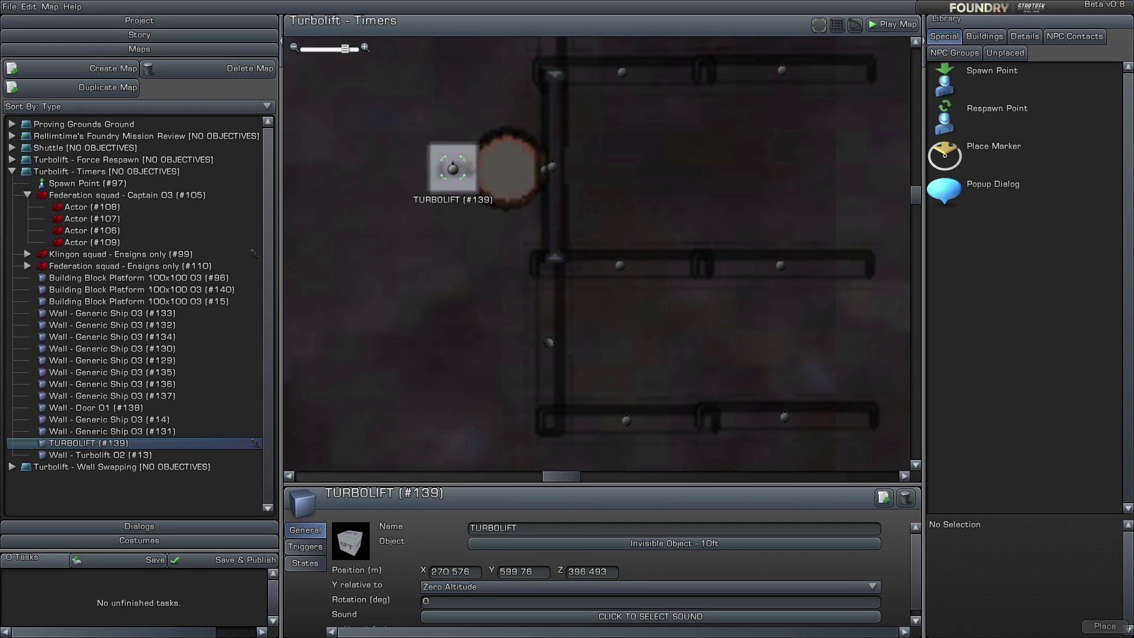
pyautogui.moveTo(453, 169); pyautogui.dragTo(498, 168)
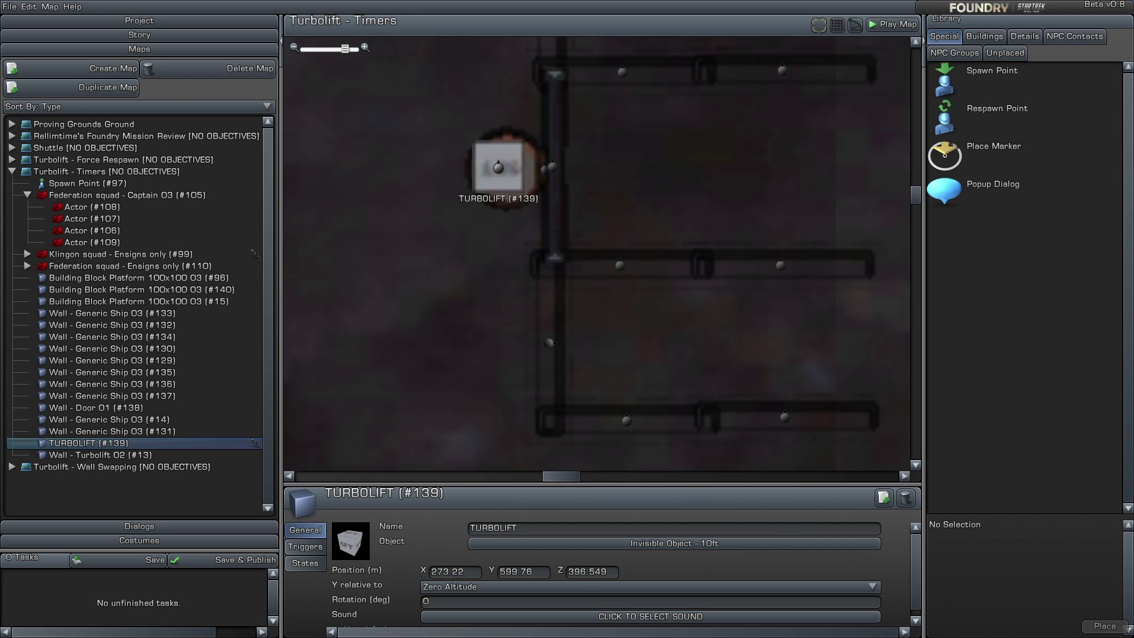
pyautogui.click(473, 237)
pyautogui.scroll(-3, 498, 168)
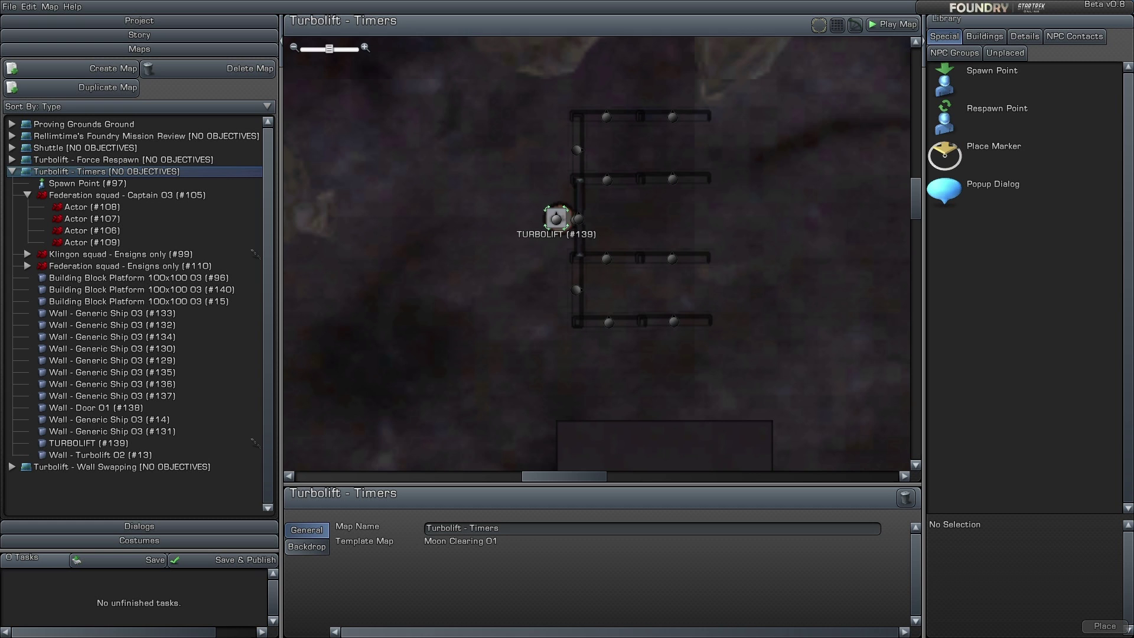
pyautogui.scroll(3, 556, 219)
pyautogui.moveTo(514, 183)
pyautogui.mouseDown()
pyautogui.moveTo(489, 184)
pyautogui.moveTo(693, 307)
pyautogui.moveTo(515, 204)
pyautogui.mouseUp()
pyautogui.click(508, 139)
pyautogui.scroll(-3, 545, 188)
# Step: Preview the Turbolift - Timers map and turn off the free camera with /ugc_freecam 0
pyautogui.moveTo(443, 91); pyautogui.dragTo(557, 339)
pyautogui.scroll(-1, 676, 365)
pyautogui.scroll(2, 633, 242)
pyautogui.click(893, 24)
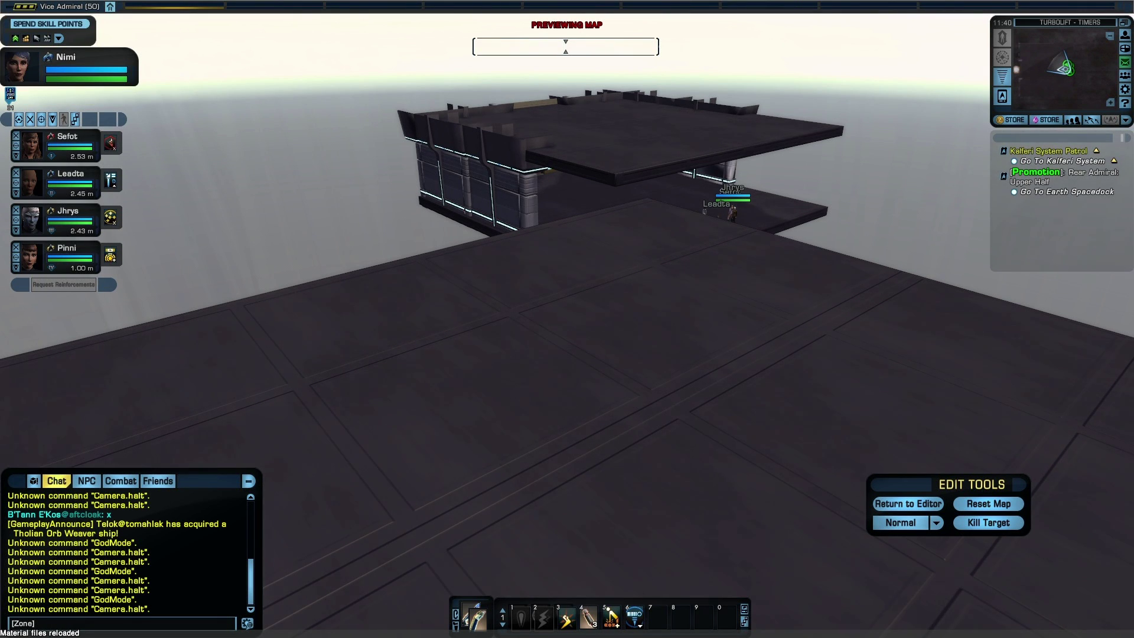
pyautogui.write('/ugc_freecam 1')
pyautogui.press('BackSpace')
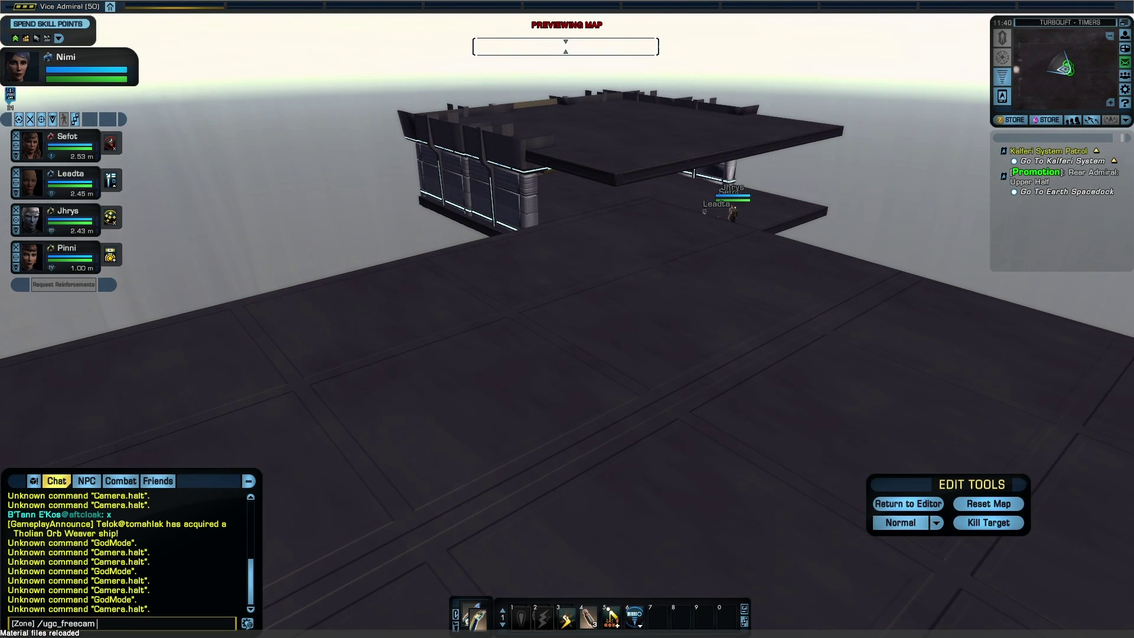
pyautogui.write('0')
pyautogui.press('Return')
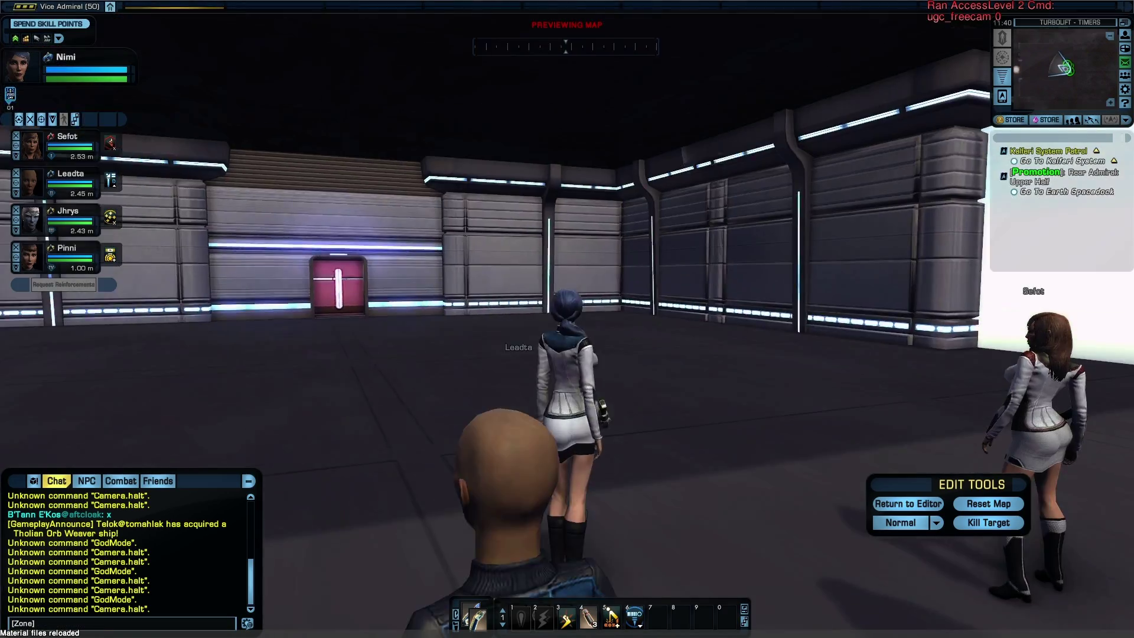
# Step: Walk the character through the door into the turbolift and interact with the TURBOLIFT object
pyautogui.press('w')
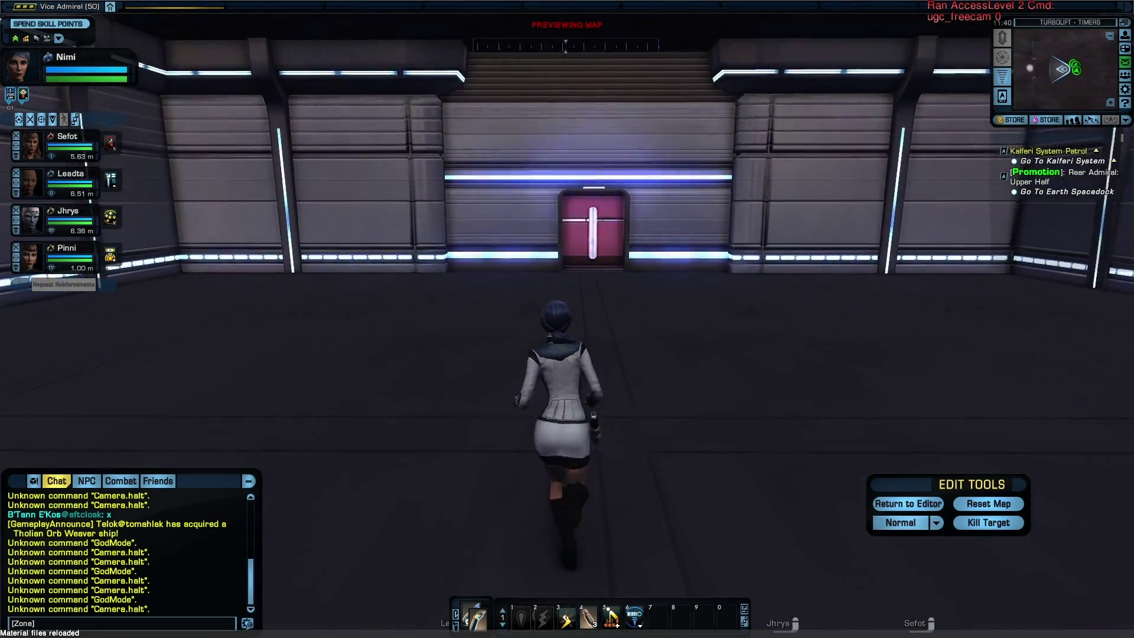
pyautogui.press('w')
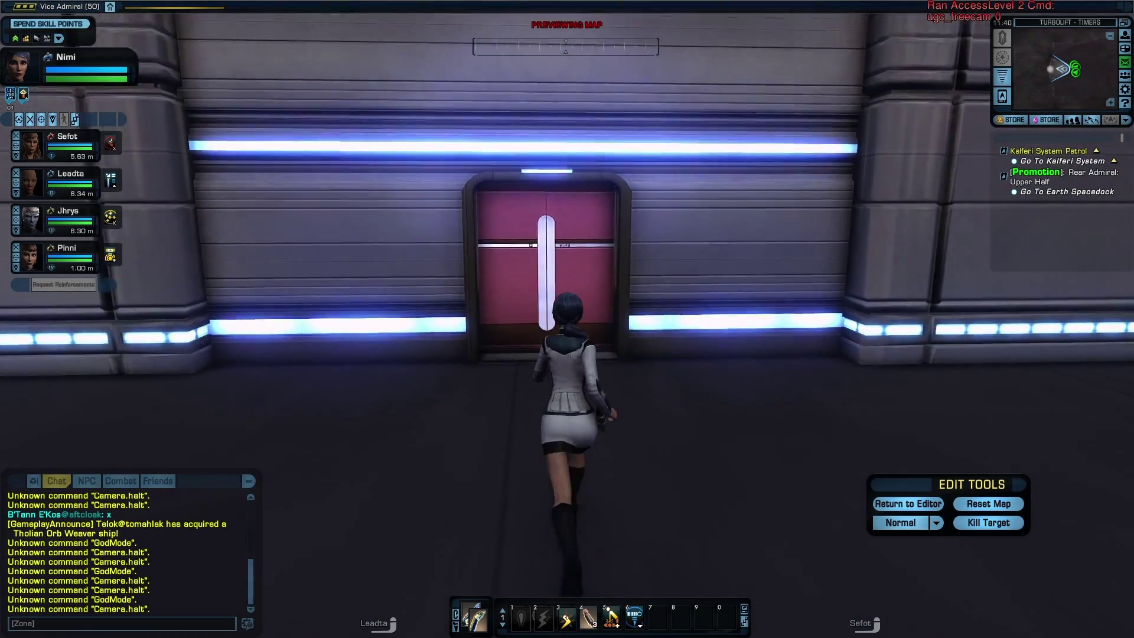
pyautogui.press('w')
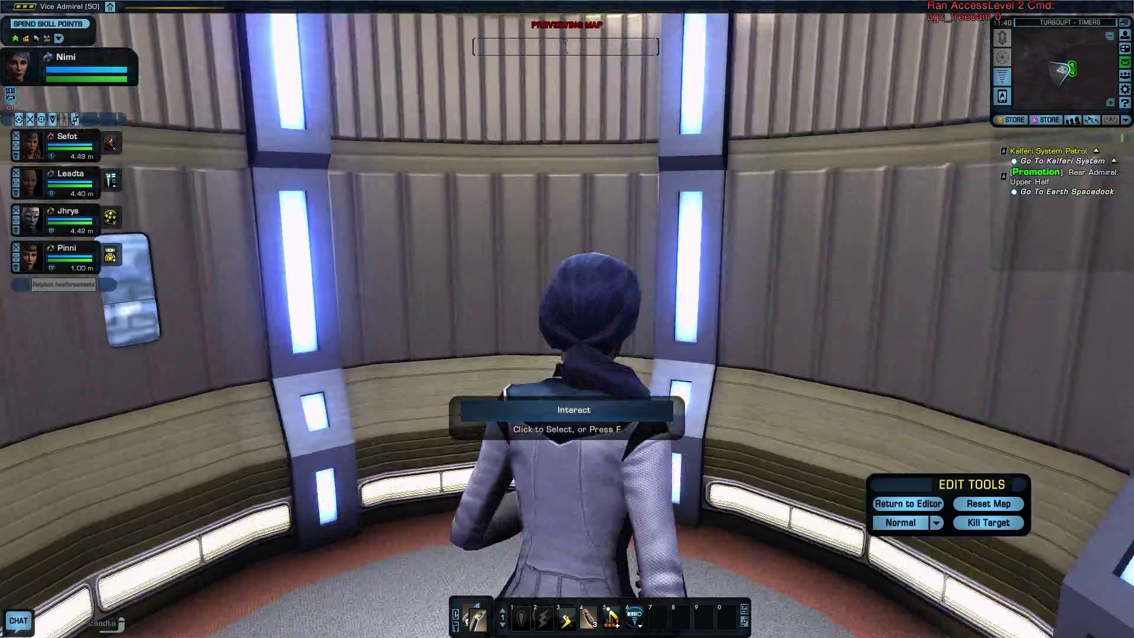
pyautogui.press('f')
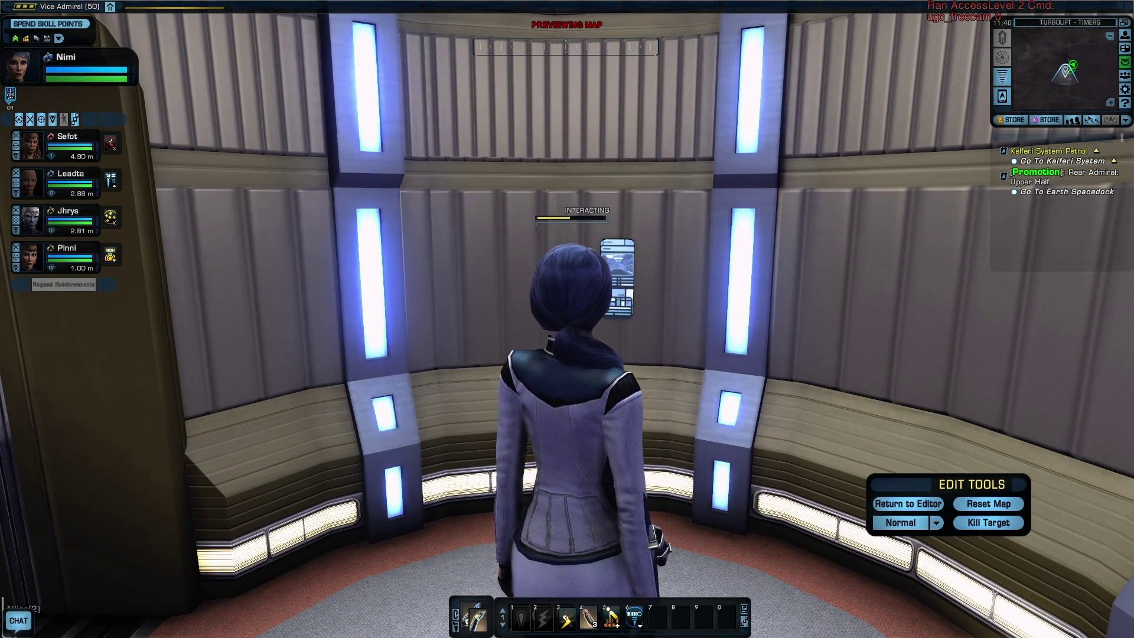
# Step: Face the turbolift doorway, check the squads on the area map, and walk out into the corridor once the door is gone
pyautogui.press('a')
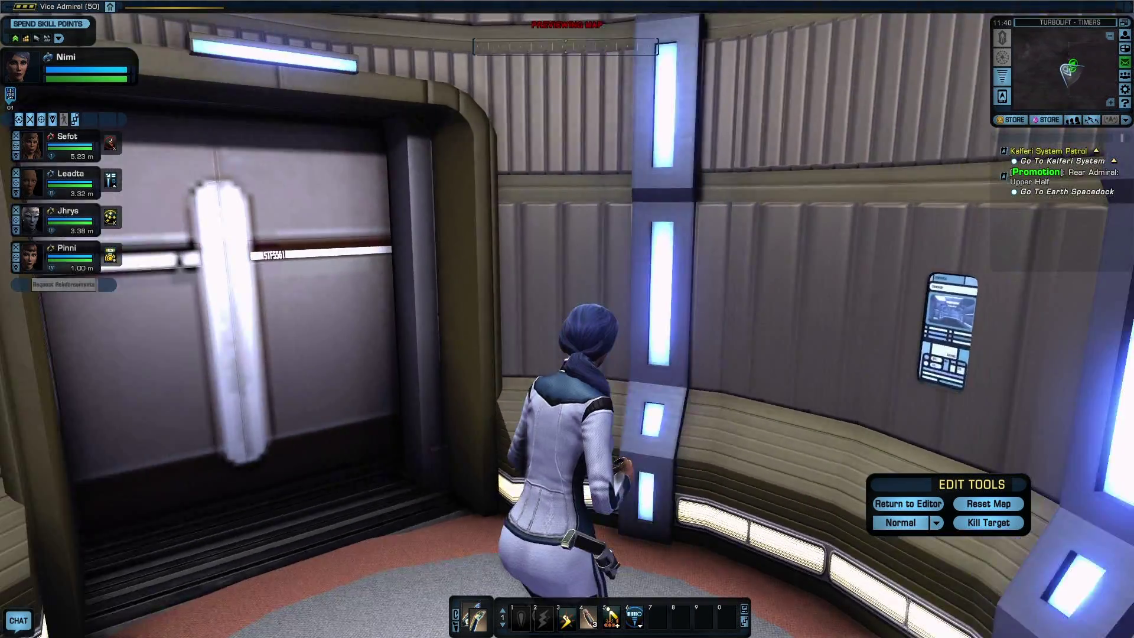
pyautogui.press('a')
pyautogui.press('w')
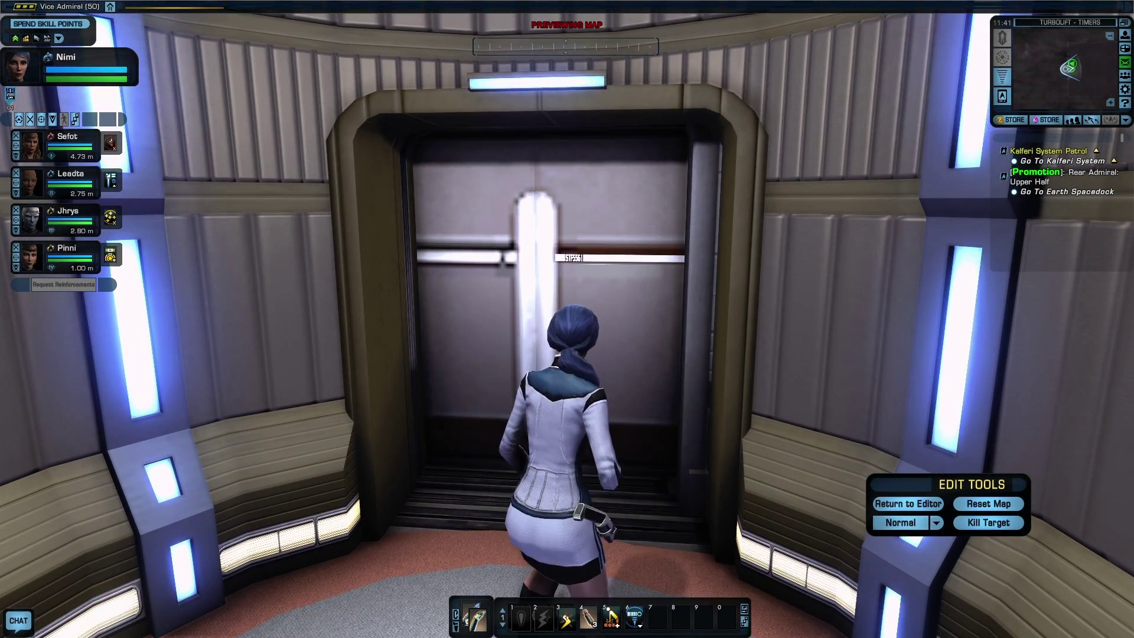
pyautogui.press('m')
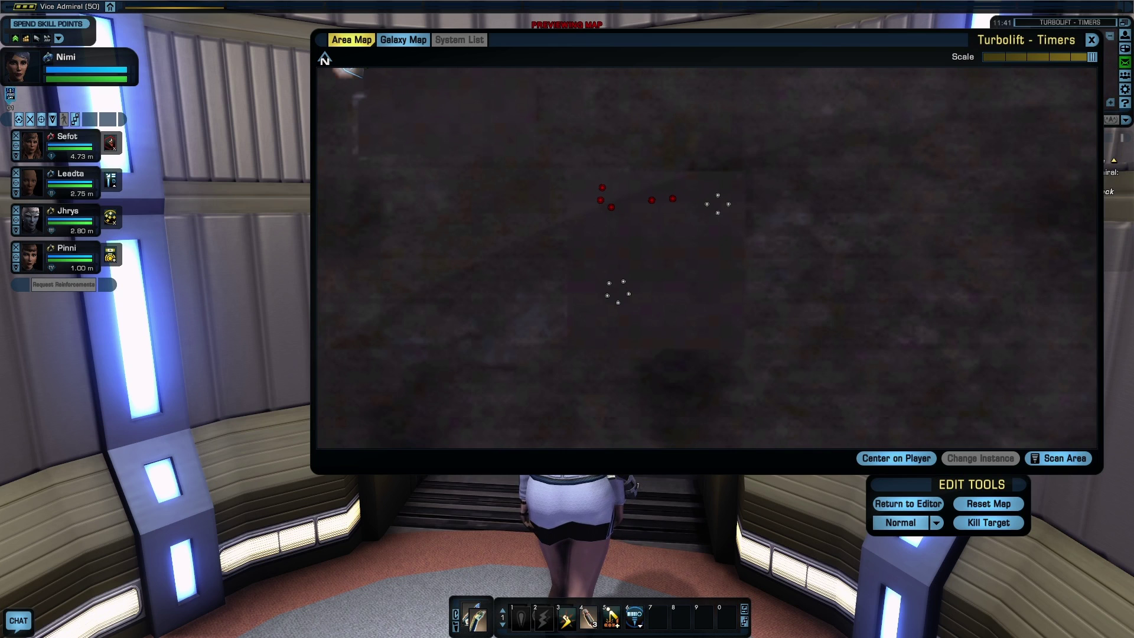
pyautogui.press('m')
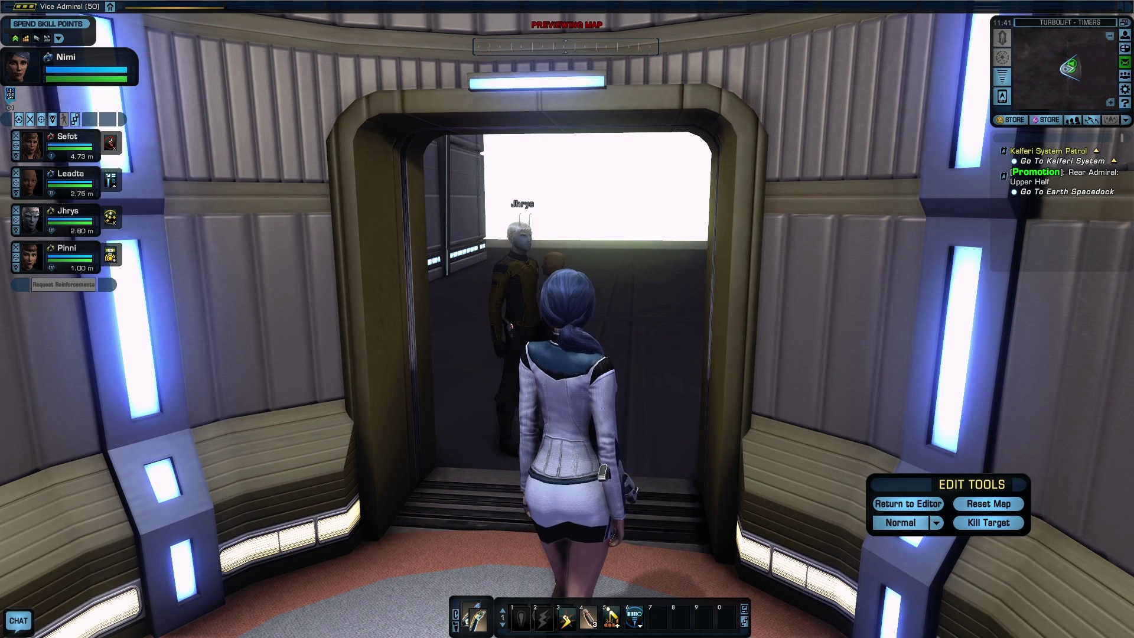
pyautogui.press('w')
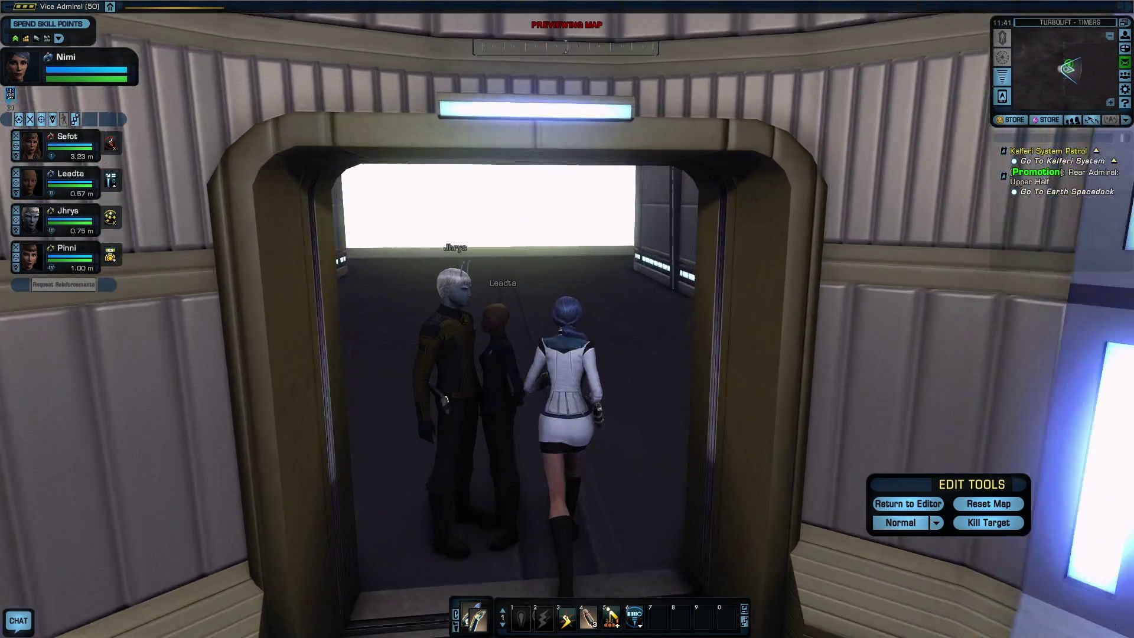
pyautogui.press('w')
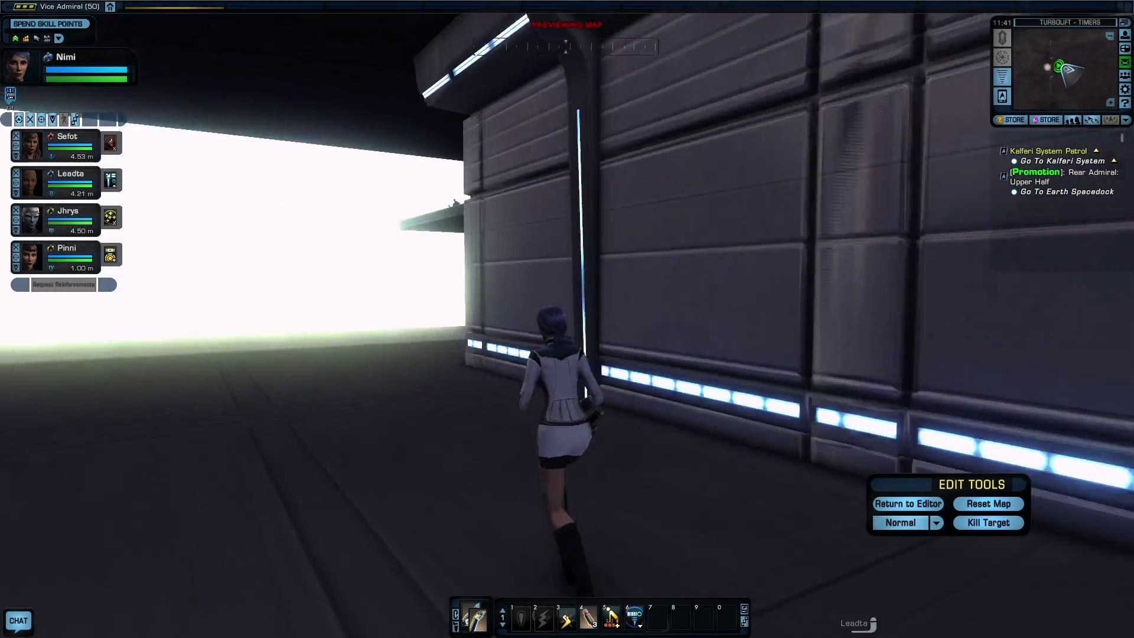
# Step: Run the character out of the corridor, around the platform and back along the neighbouring corridor to the red turbolift door
pyautogui.press('w')
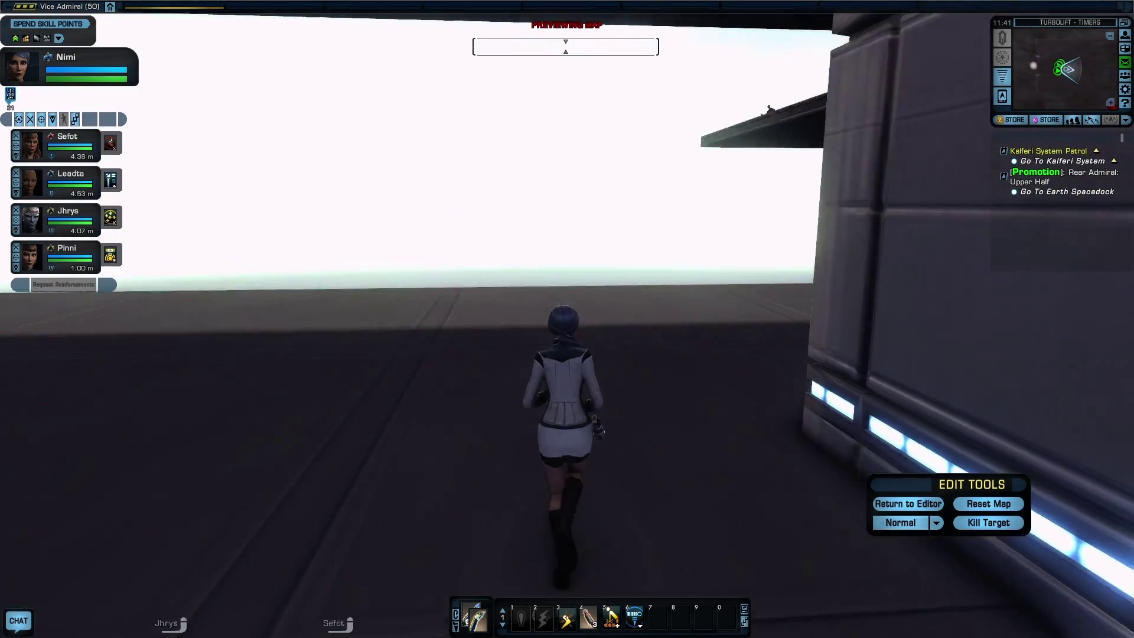
pyautogui.press('w')
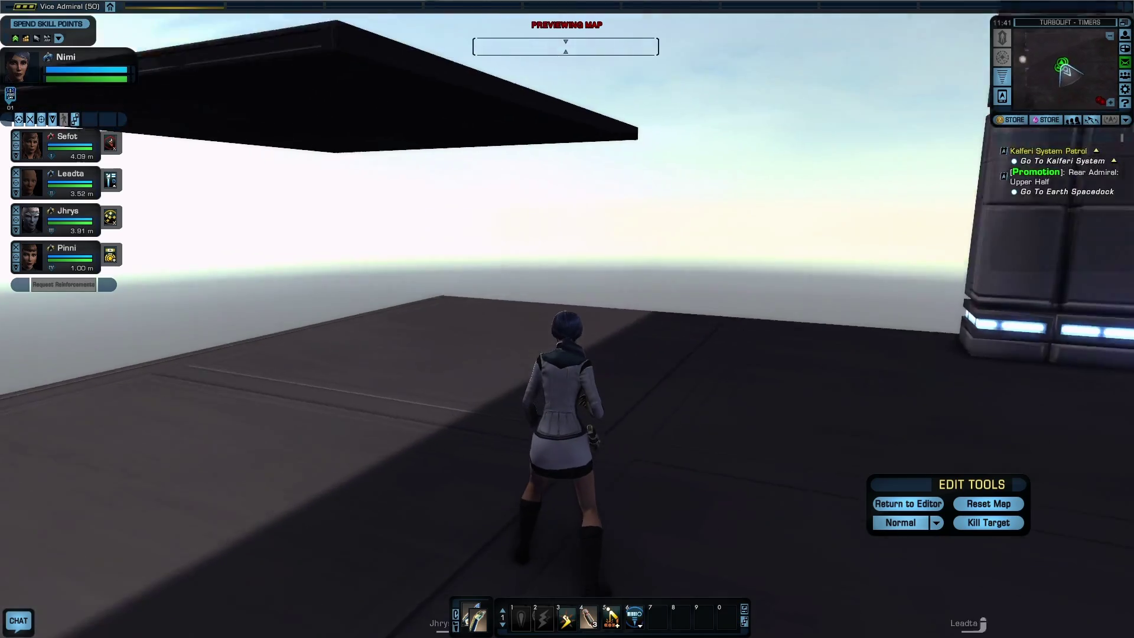
pyautogui.press('d')
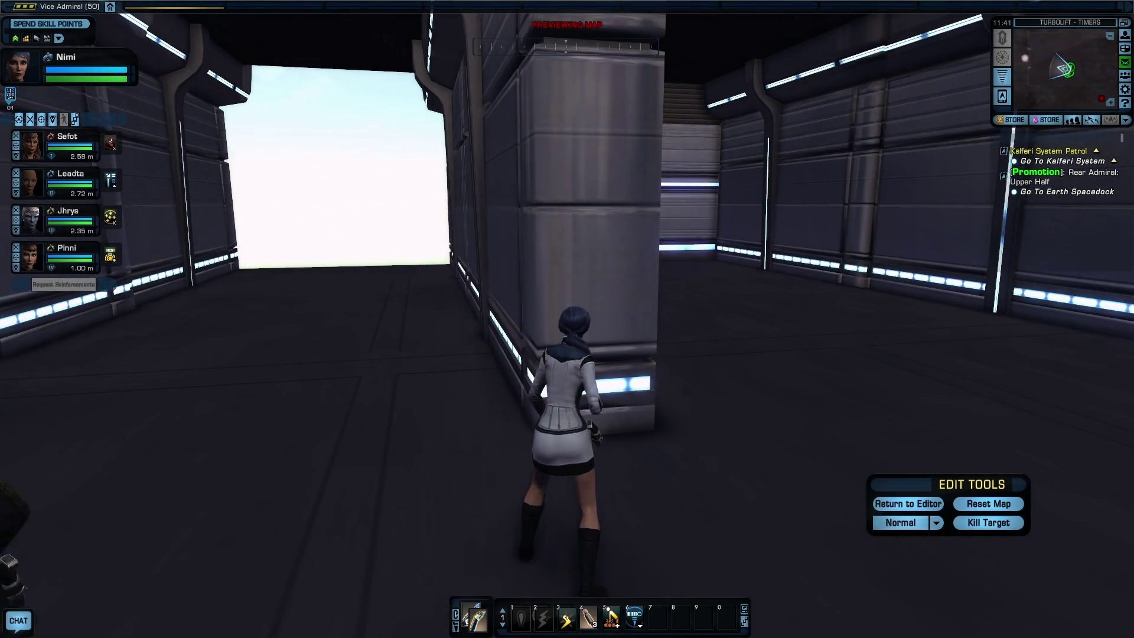
pyautogui.press('w')
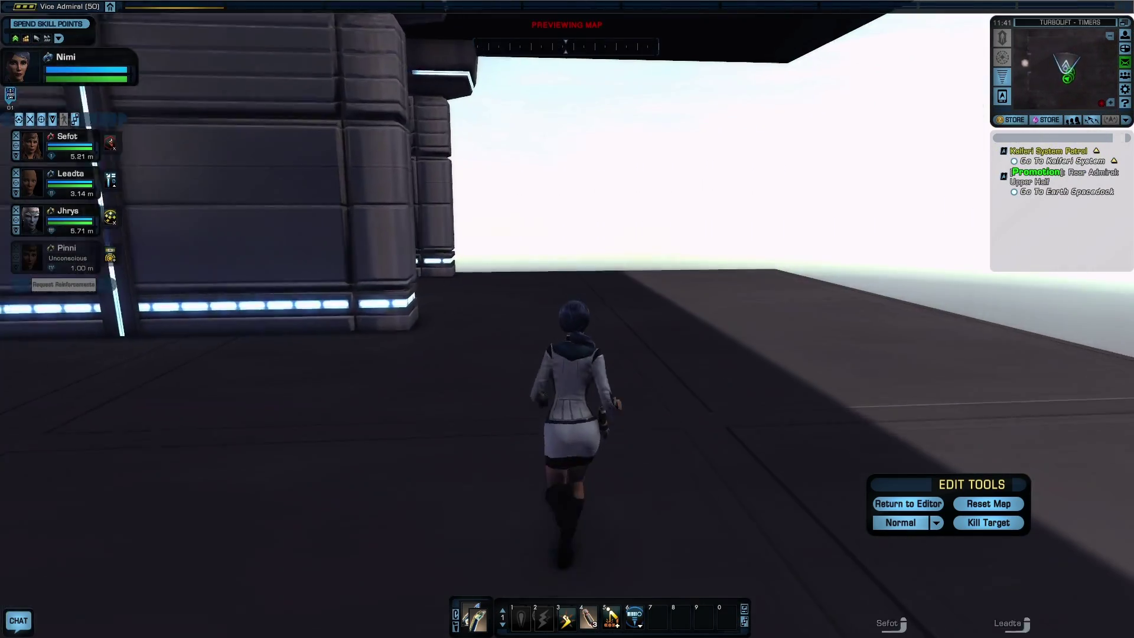
pyautogui.press('w')
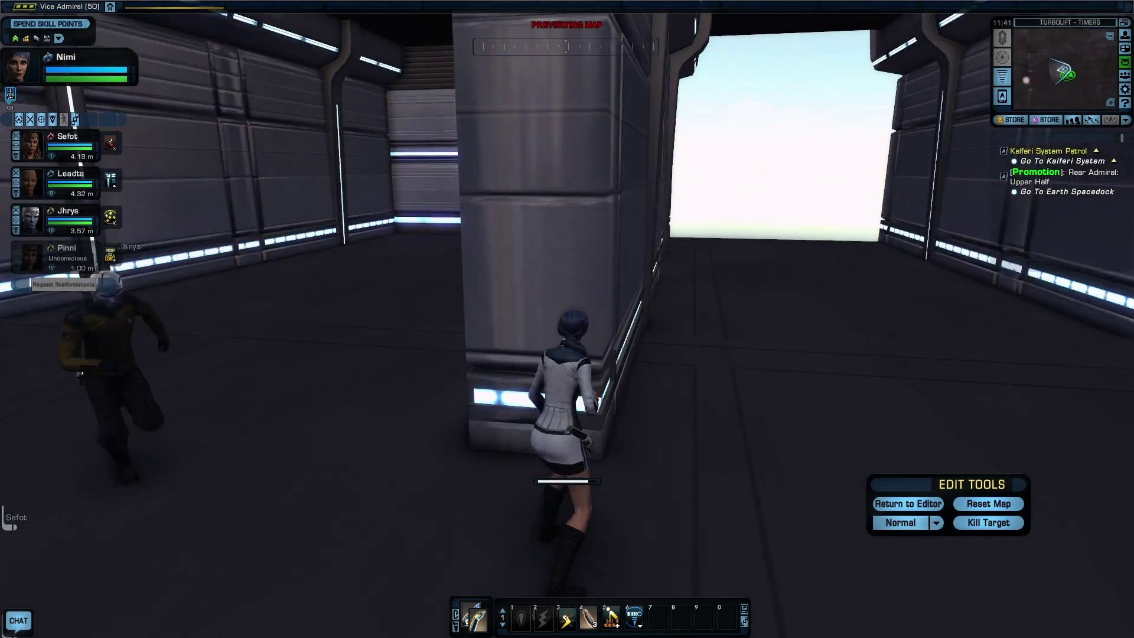
pyautogui.press('w')
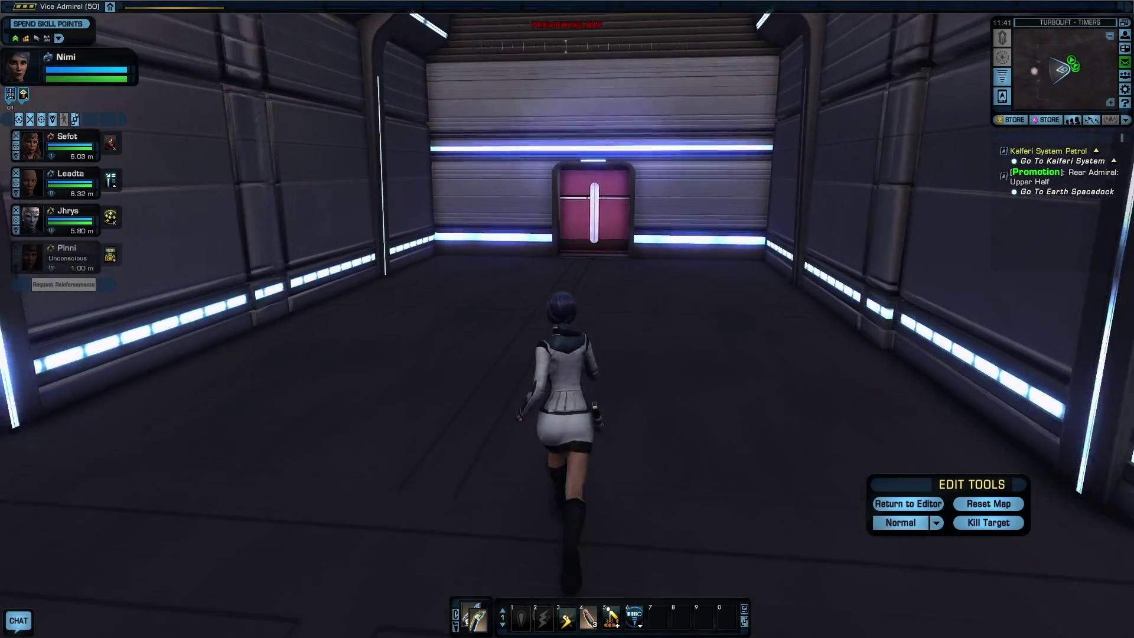
pyautogui.press('w')
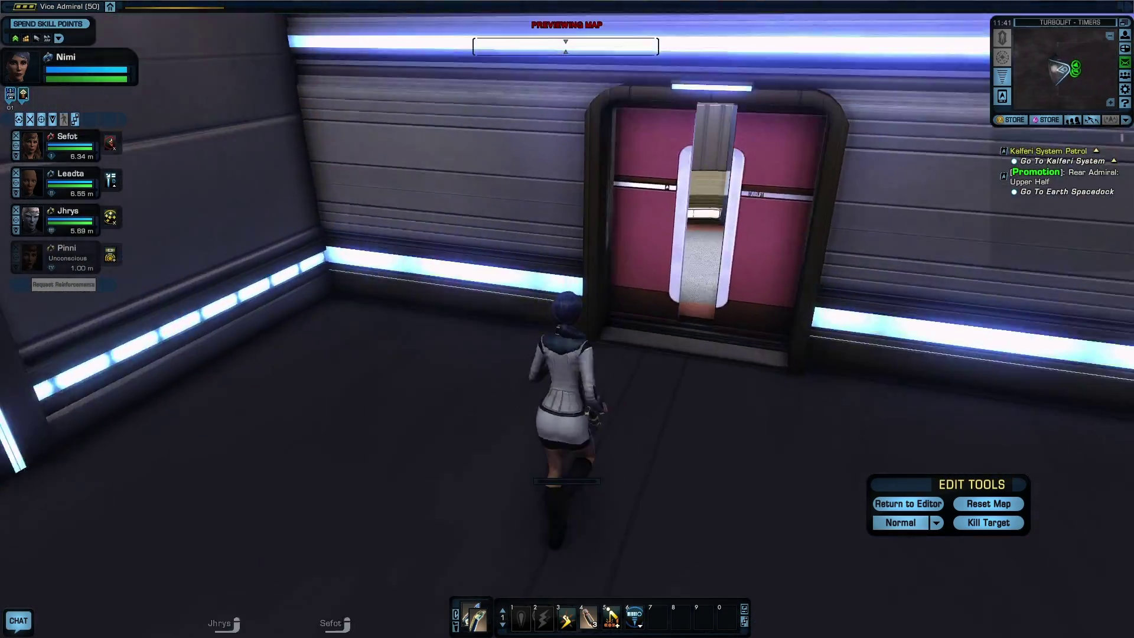
# Step: Walk towards the corridor's open end, look around the walls there, and return to the editor
pyautogui.press('w')
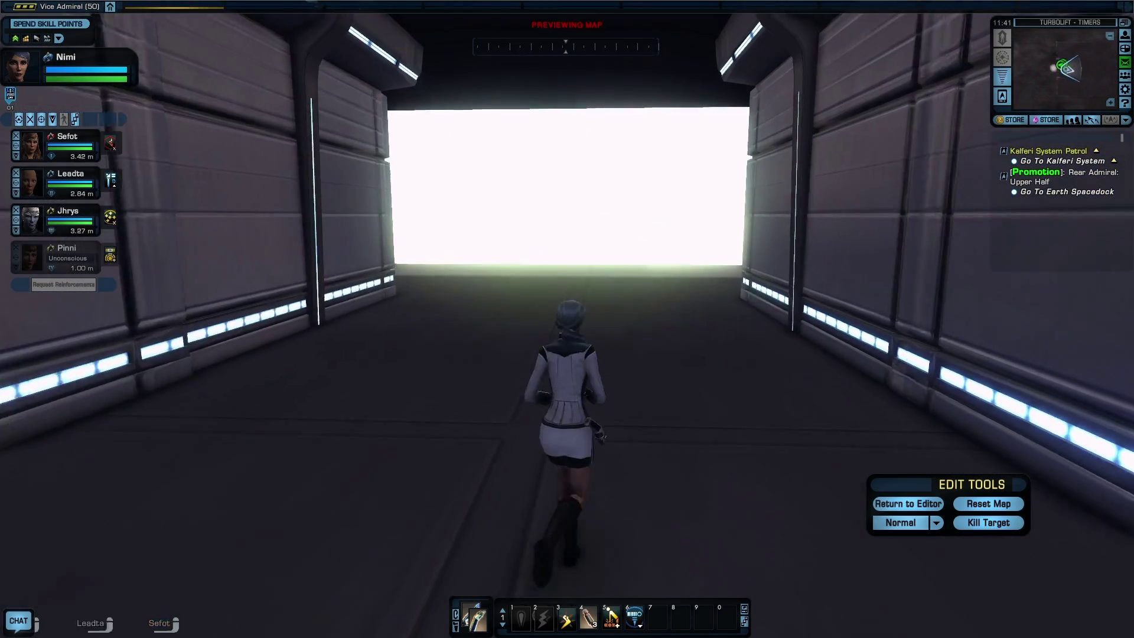
pyautogui.press('a')
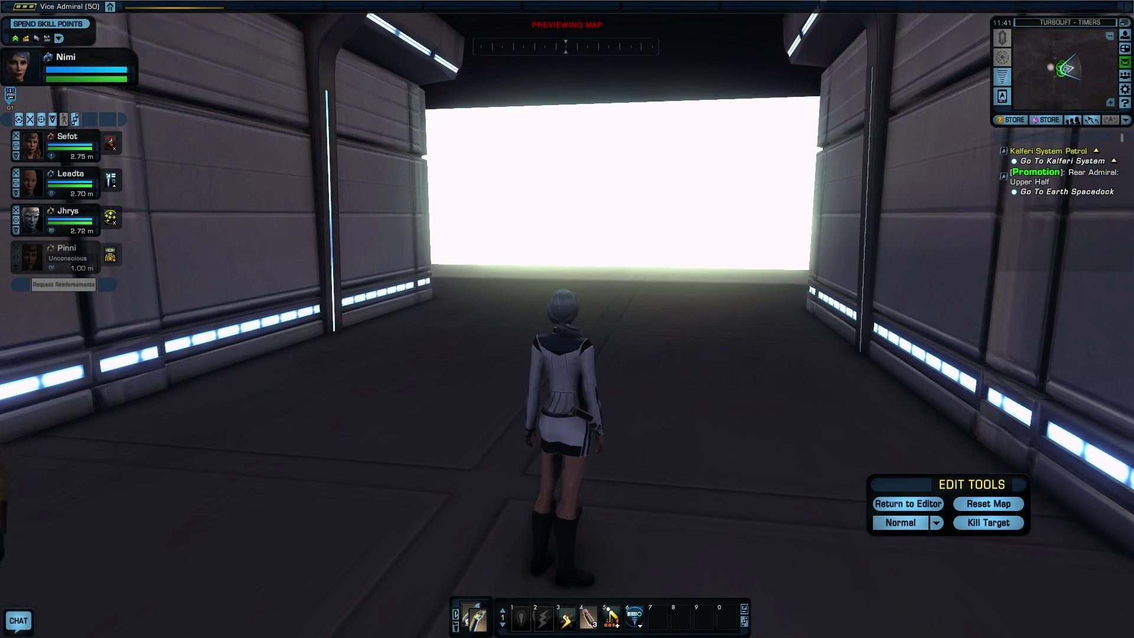
pyautogui.press('d')
pyautogui.press('a')
pyautogui.press('a')
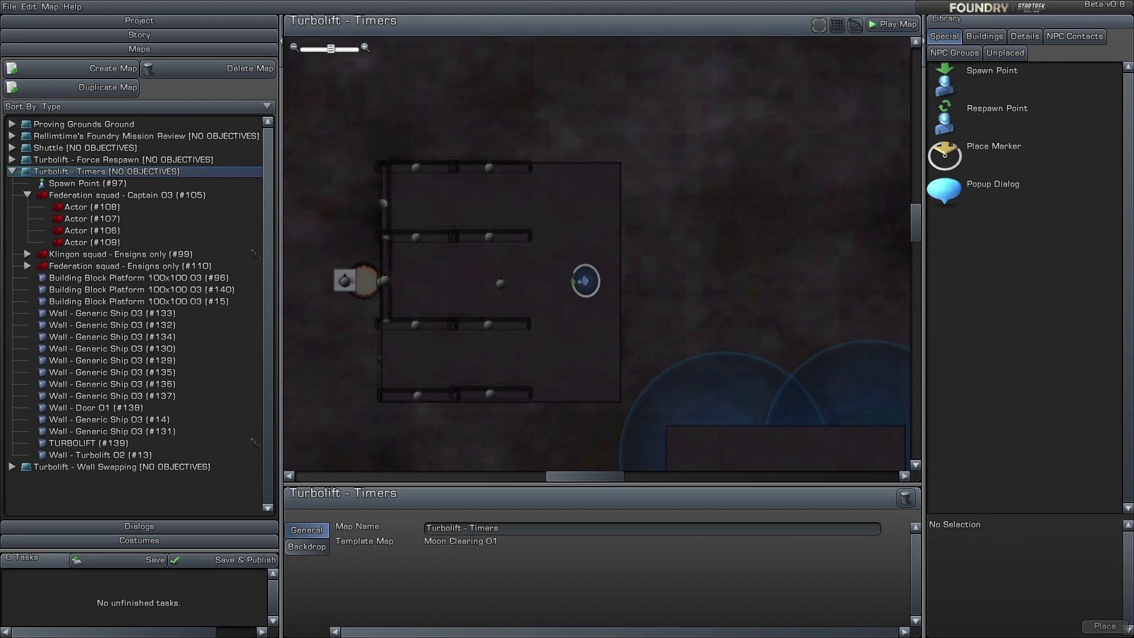
# Step: Collapse the Turbolift - Timers map and open the Turbolift - Force Respawn map at its loose walls and platforms
pyautogui.click(12, 171)
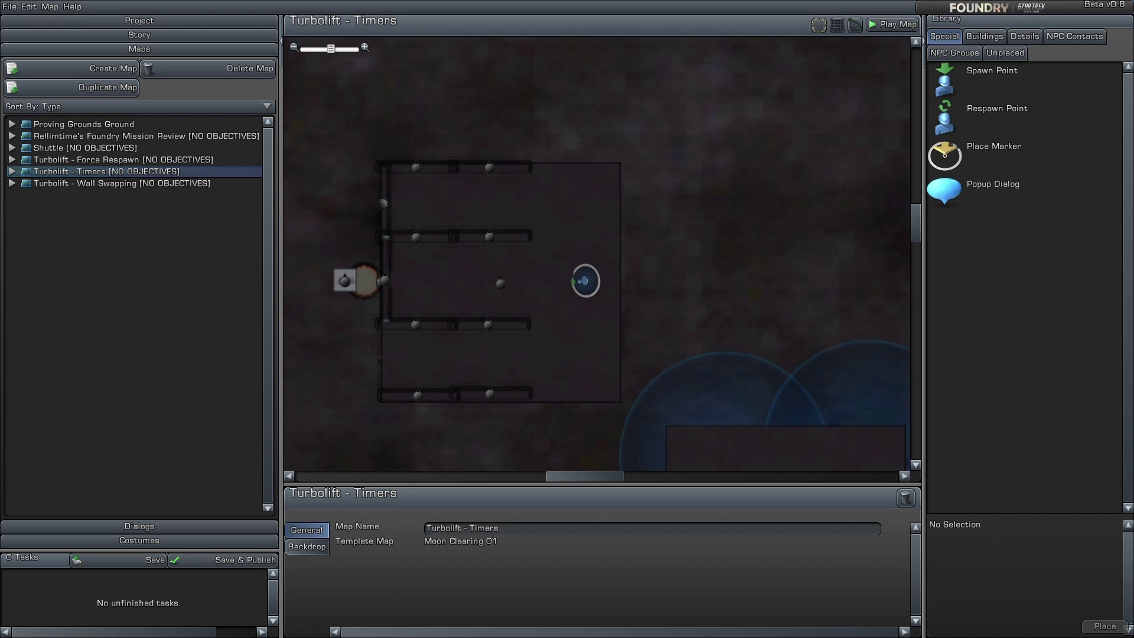
pyautogui.click(123, 160)
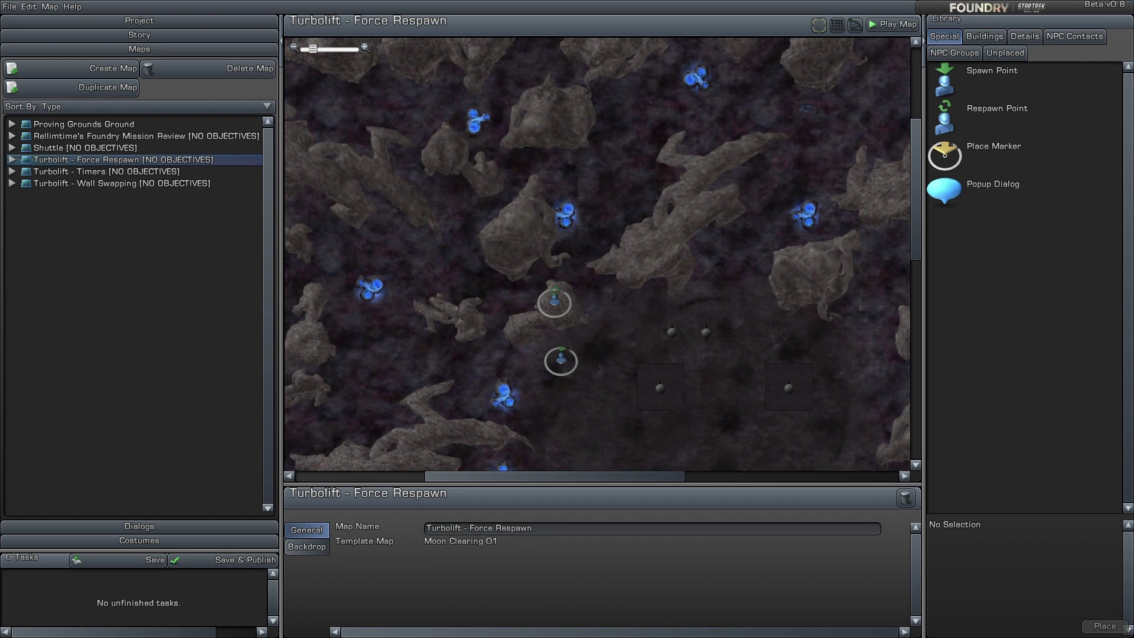
pyautogui.scroll(5, 617, 361)
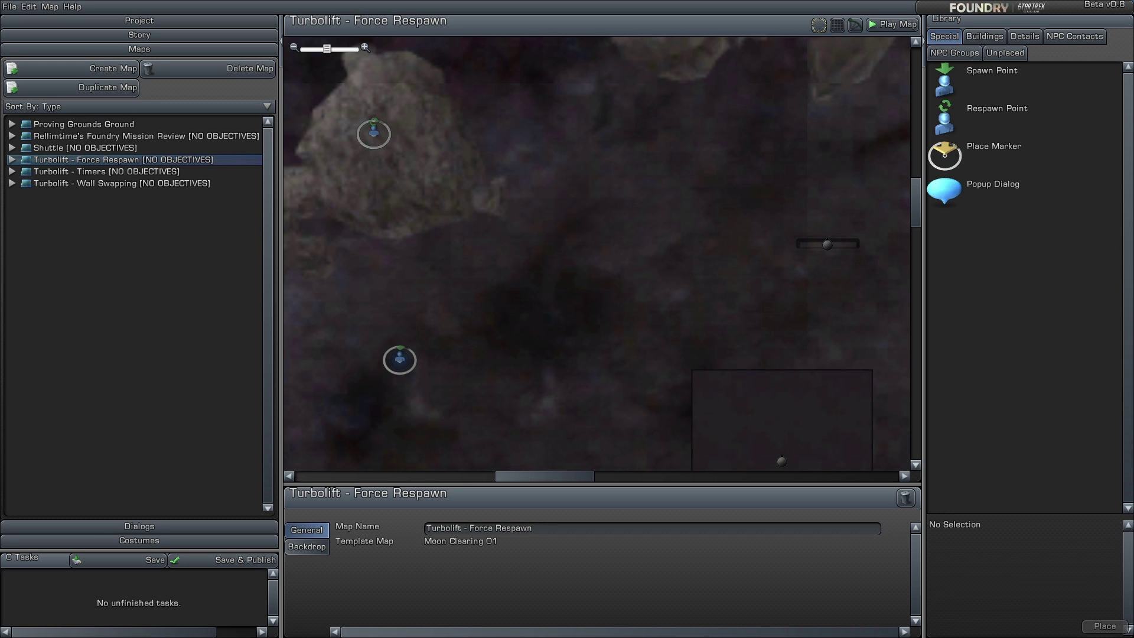
pyautogui.scroll(-2, 597, 254)
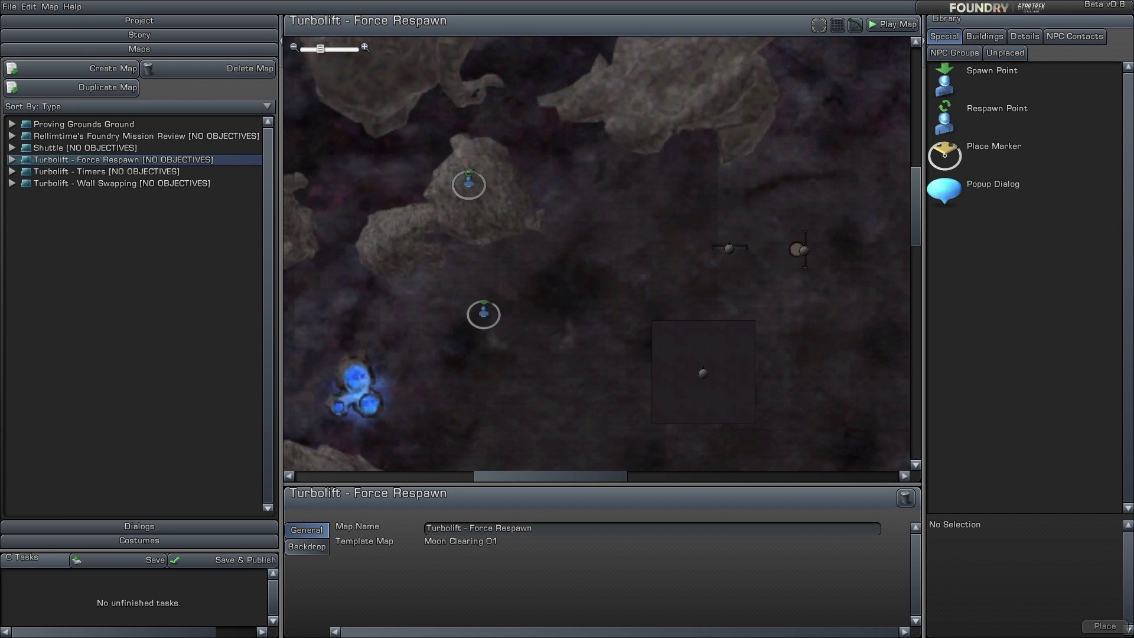
pyautogui.moveTo(709, 265); pyautogui.dragTo(461, 227, button='right')
pyautogui.scroll(2, 597, 254)
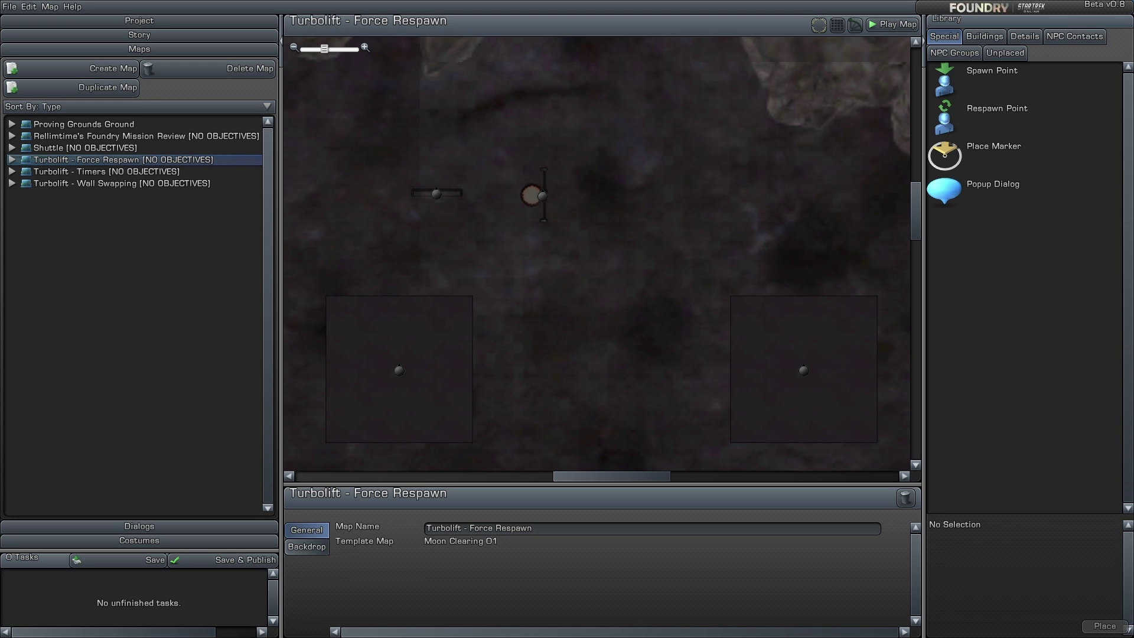
# Step: Rotate Wall - Generic Ship 03 (#117) to 90 degrees and flank the turbolift wall with it and a duplicate, at about Z 398 and 379
pyautogui.click(437, 194)
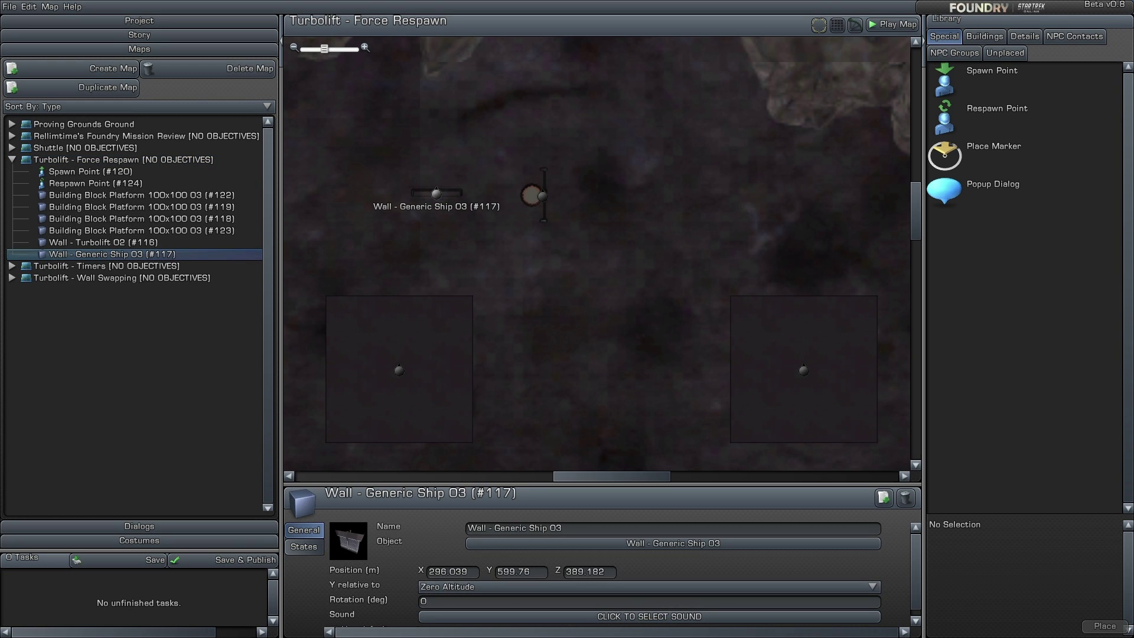
pyautogui.press('Return')
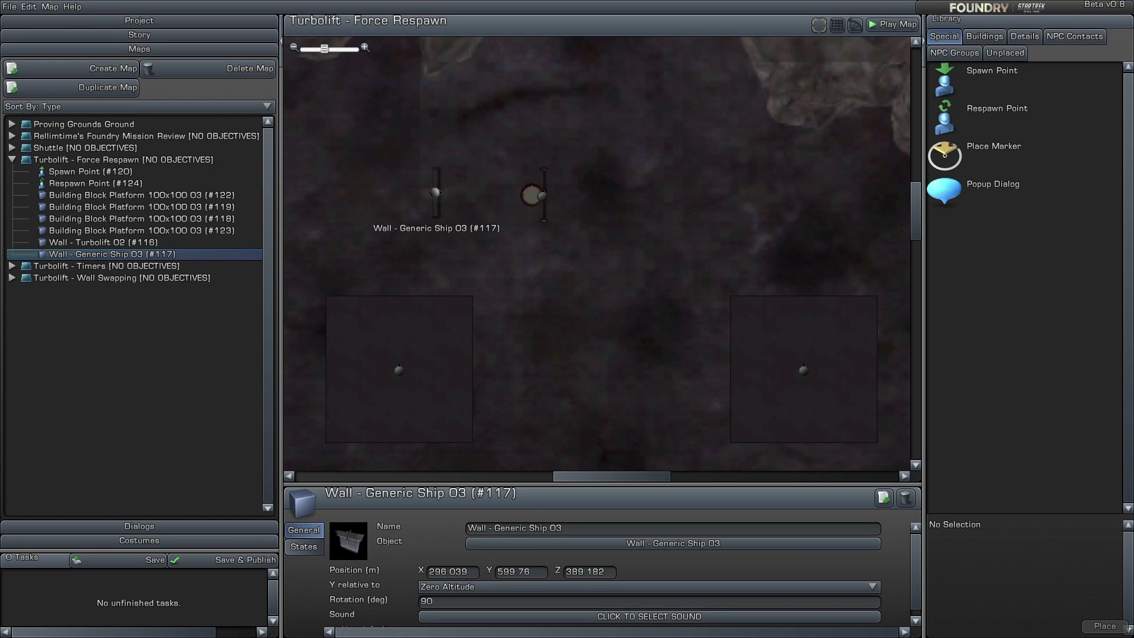
pyautogui.moveTo(436, 192); pyautogui.dragTo(541, 147)
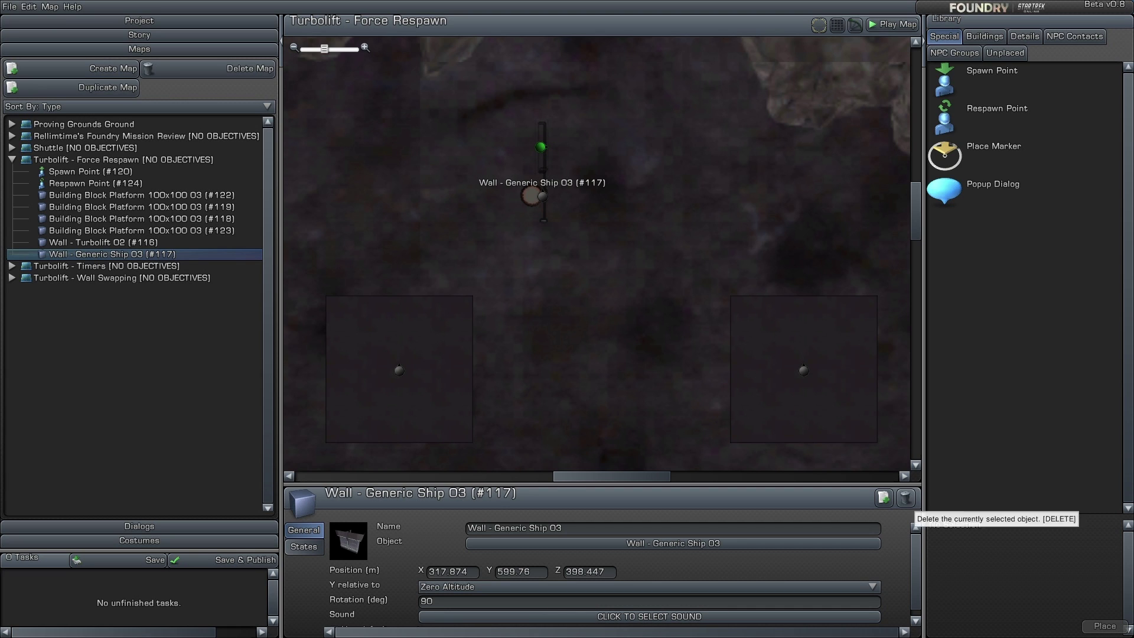
pyautogui.click(884, 498)
pyautogui.moveTo(552, 147); pyautogui.dragTo(541, 243)
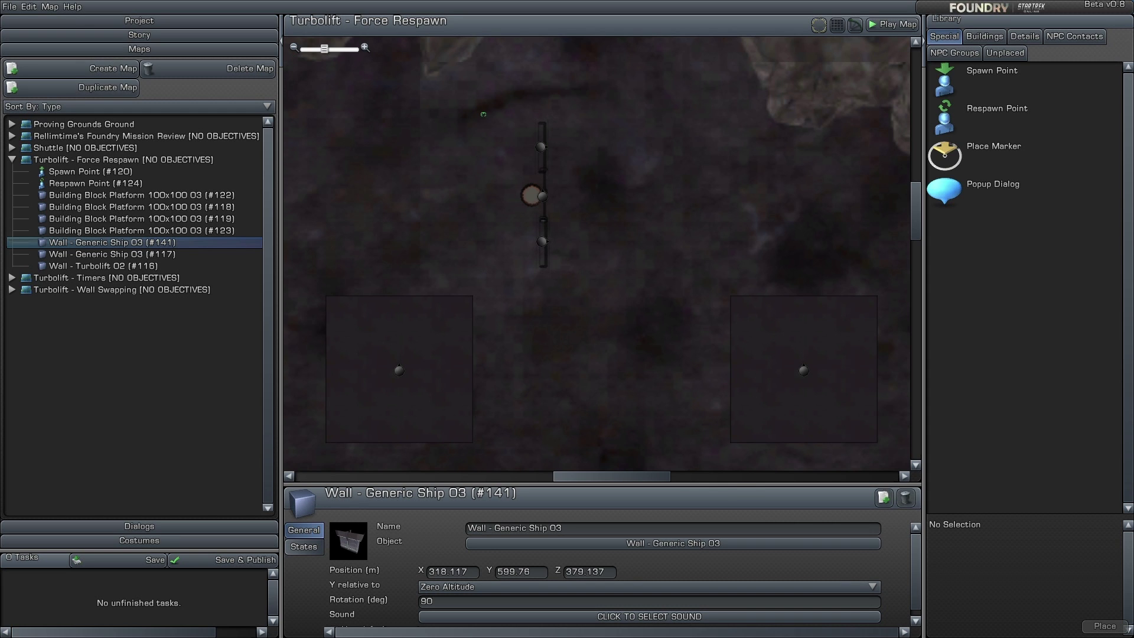
# Step: Duplicate the turbolift wall together with its two side walls and rotate the three copies to -90 degrees
pyautogui.moveTo(487, 118); pyautogui.dragTo(606, 278)
pyautogui.click(884, 498)
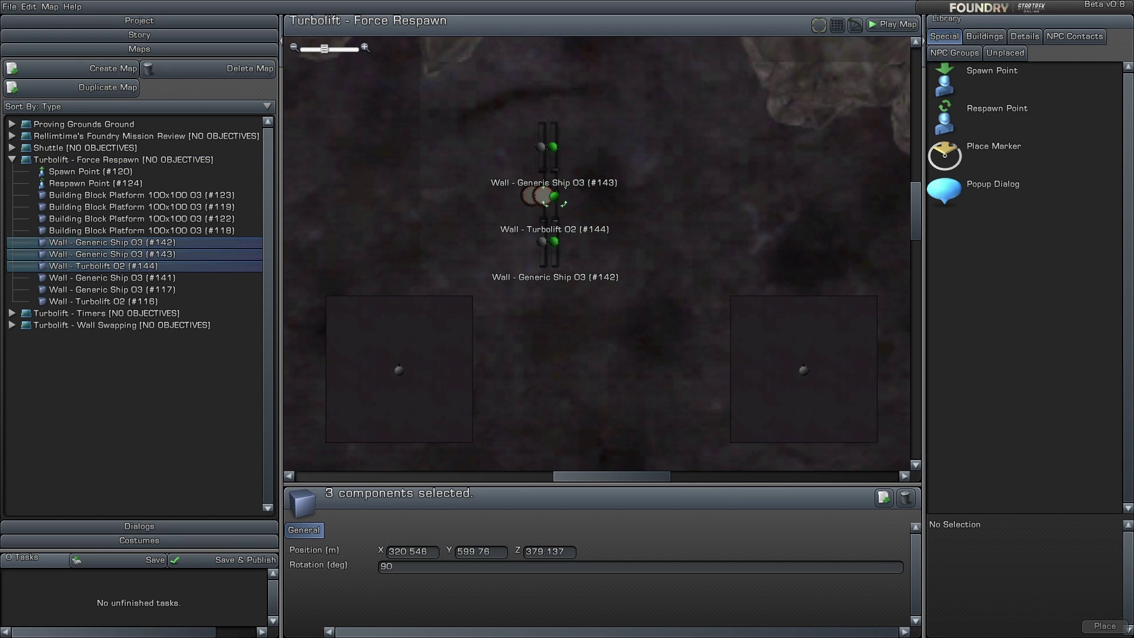
pyautogui.click(381, 567)
pyautogui.write('-')
pyautogui.press('Return')
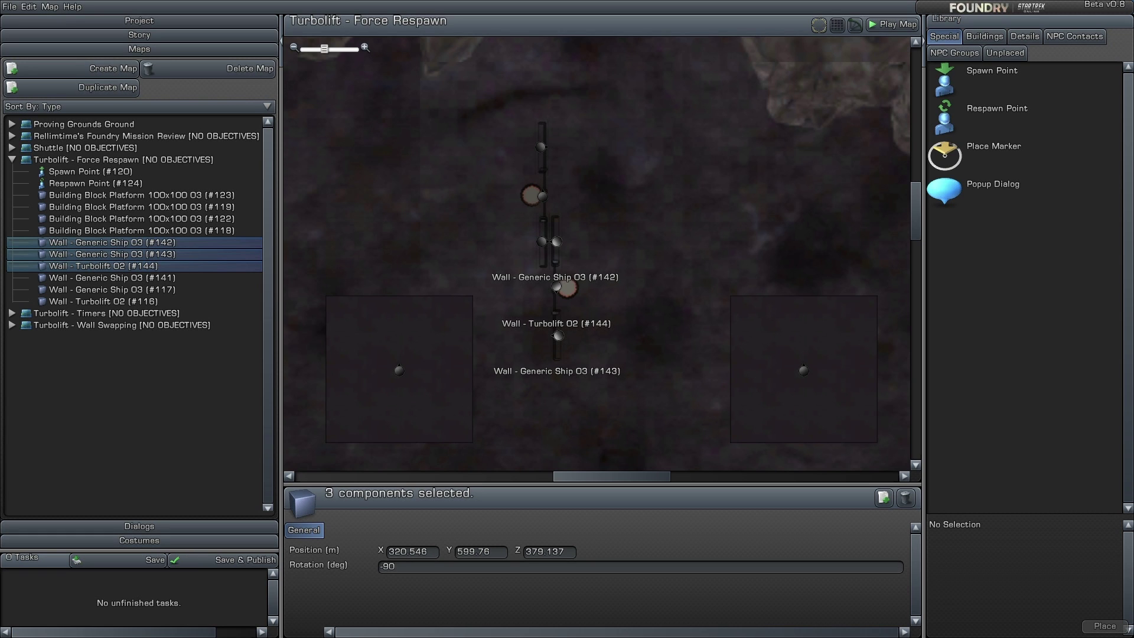
# Step: Place the copied wall set along the west platform's east edge and the original set along the east platform's west edge
pyautogui.moveTo(557, 287); pyautogui.dragTo(469, 368)
pyautogui.moveTo(506, 117); pyautogui.dragTo(734, 369)
pyautogui.press('Escape')
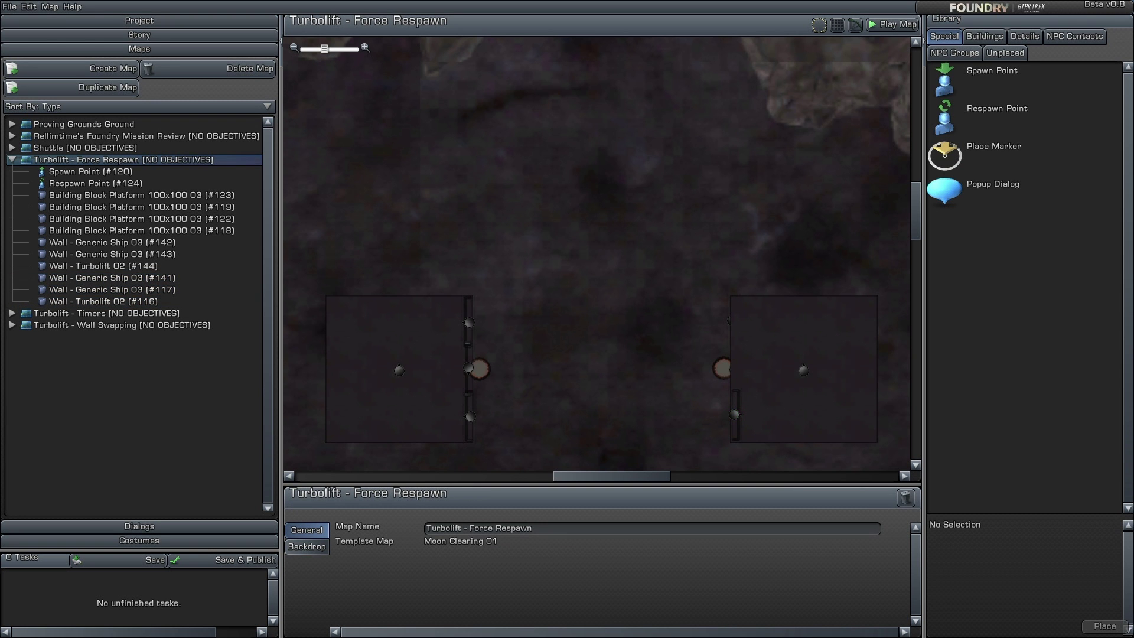
# Step: Move the respawn point (#124) into the turbolift car attached to the west platform
pyautogui.scroll(5, 597, 254)
pyautogui.moveTo(425, 414); pyautogui.dragTo(763, 121, button='right')
pyautogui.scroll(-3, 597, 254)
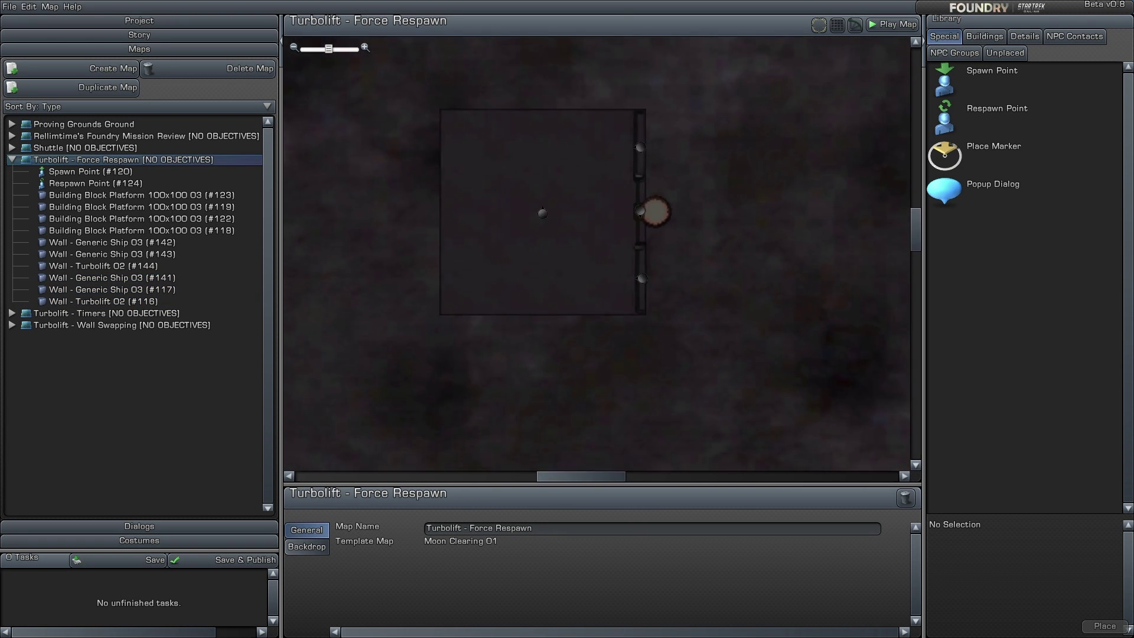
pyautogui.scroll(-3, 561, 227)
pyautogui.moveTo(385, 85); pyautogui.dragTo(599, 243)
pyautogui.scroll(3, 615, 185)
pyautogui.scroll(3, 689, 274)
# Step: Set the respawn point's height reference to Zero Altitude and its Y position to 601
pyautogui.click(590, 558)
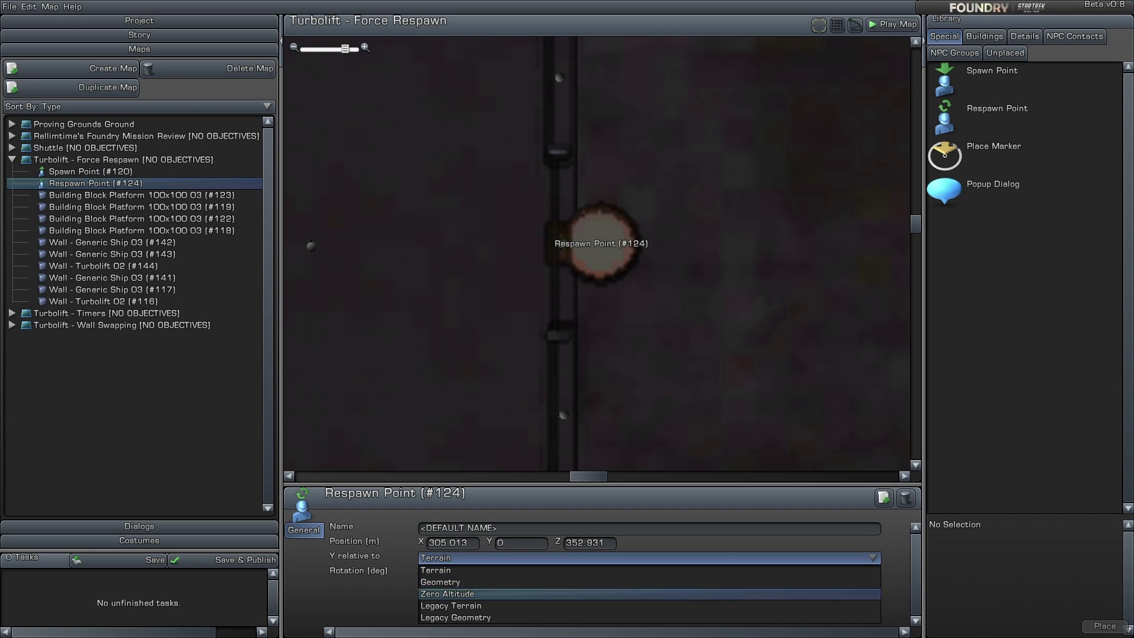
pyautogui.click(591, 582)
pyautogui.click(590, 557)
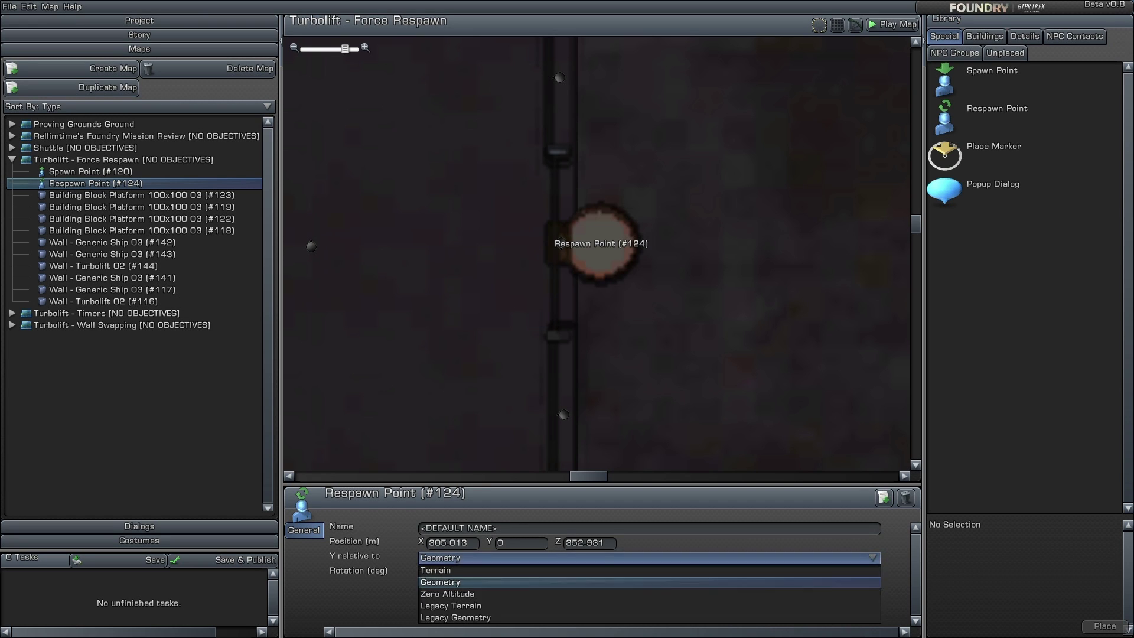
pyautogui.click(590, 582)
pyautogui.click(591, 558)
pyautogui.click(591, 595)
pyautogui.write('601')
pyautogui.press('Return')
# Step: Rotate the respawn point to 90 degrees and adjust its place in the turbolift car to about X 305, Z 353
pyautogui.doubleClick(423, 573)
pyautogui.write('90')
pyautogui.press('Return')
pyautogui.moveTo(601, 244)
pyautogui.mouseDown()
pyautogui.moveTo(659, 242)
pyautogui.moveTo(592, 239)
pyautogui.moveTo(603, 239)
pyautogui.mouseUp()
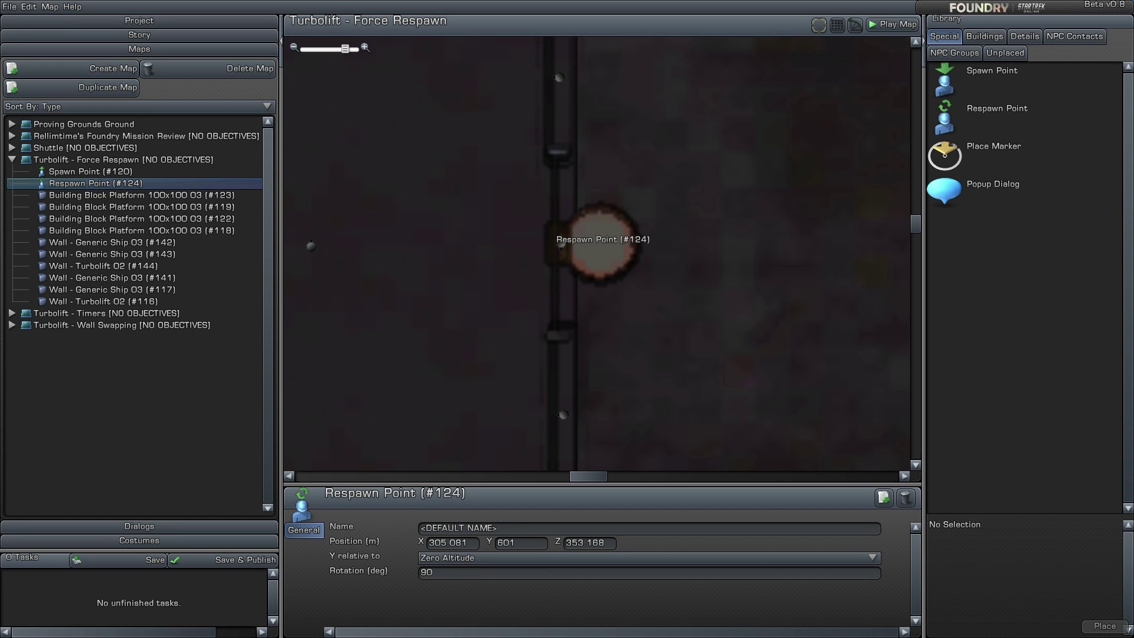
# Step: Set the respawn point's X position to 326, between the two platforms, and deselect it
pyautogui.scroll(-3, 371, 271)
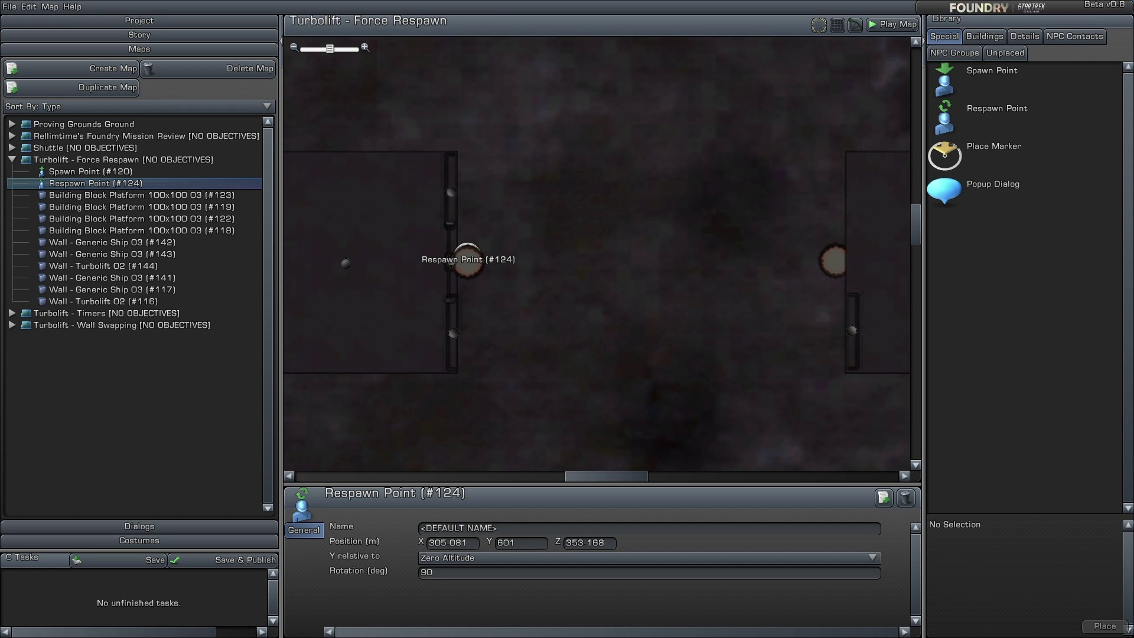
pyautogui.scroll(1, 597, 255)
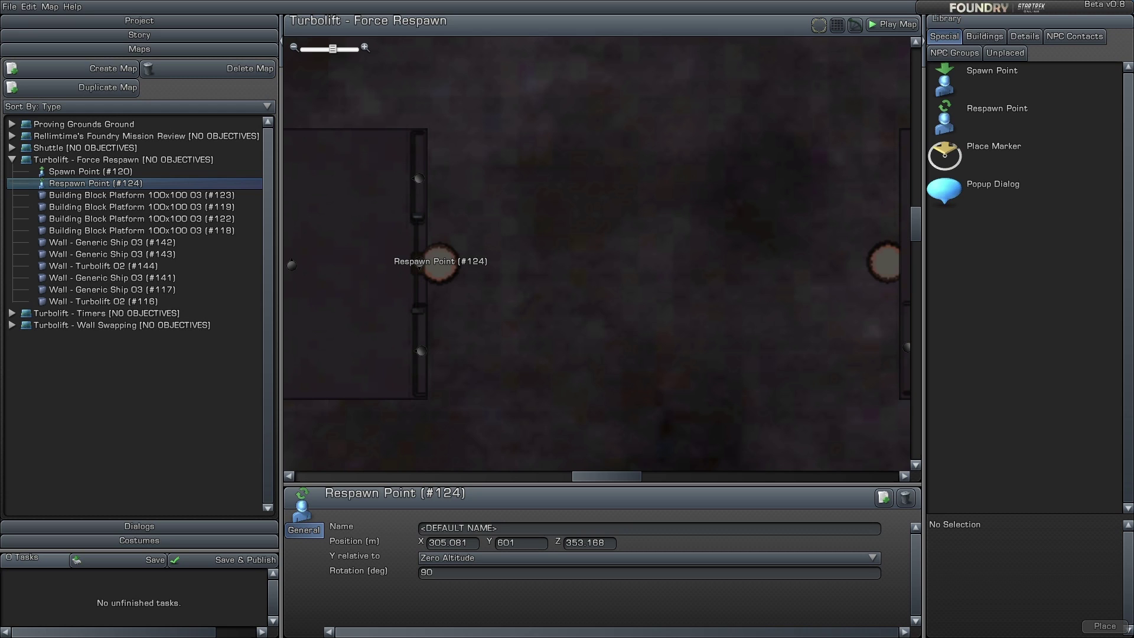
pyautogui.click(447, 542)
pyautogui.press('BackSpace')
pyautogui.press('BackSpace')
pyautogui.write('65')
pyautogui.press('BackSpace')
pyautogui.press('BackSpace')
pyautogui.write('326')
pyautogui.press('BackSpace')
pyautogui.press('BackSpace')
pyautogui.press('BackSpace')
pyautogui.write('26')
pyautogui.press('Return')
pyautogui.click(123, 160)
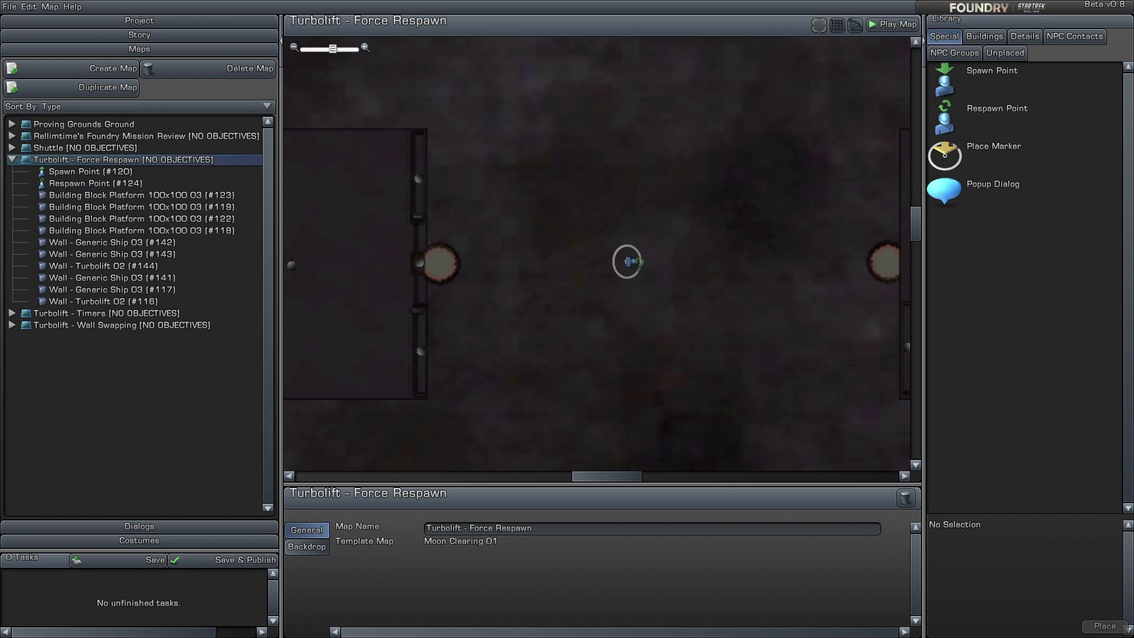
# Step: Move the east platform with its turbolift and side walls westward until the turbolift car surrounds the respawn point
pyautogui.scroll(-3, 596, 254)
pyautogui.moveTo(713, 173); pyautogui.dragTo(867, 373)
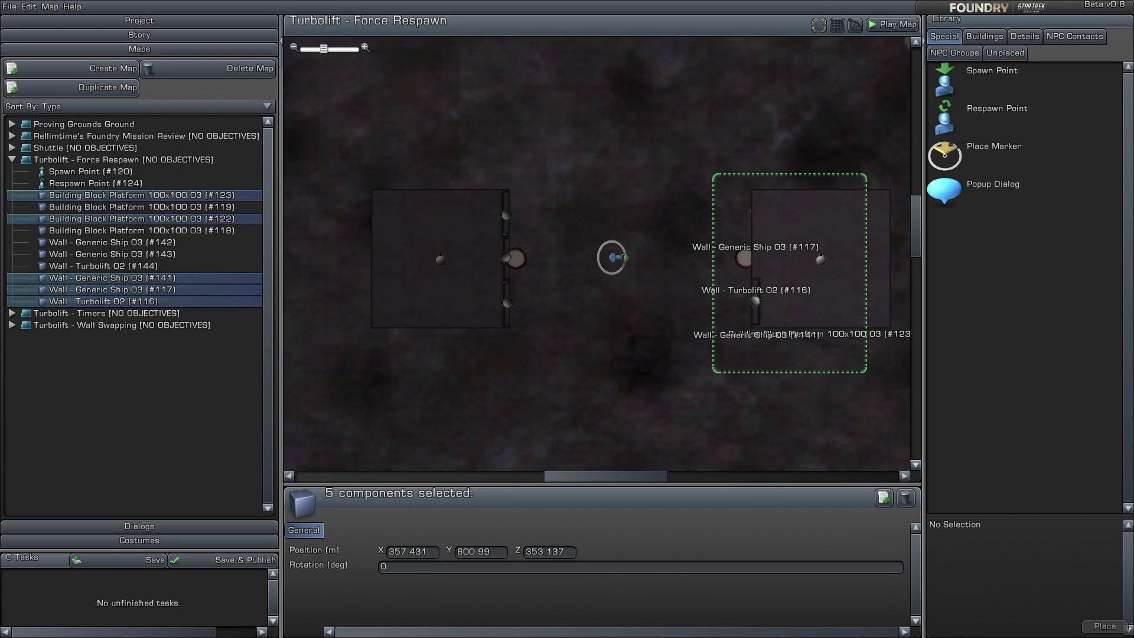
pyautogui.moveTo(821, 259); pyautogui.dragTo(788, 265)
pyautogui.scroll(5, 719, 251)
pyautogui.scroll(-3, 786, 275)
pyautogui.click(750, 225)
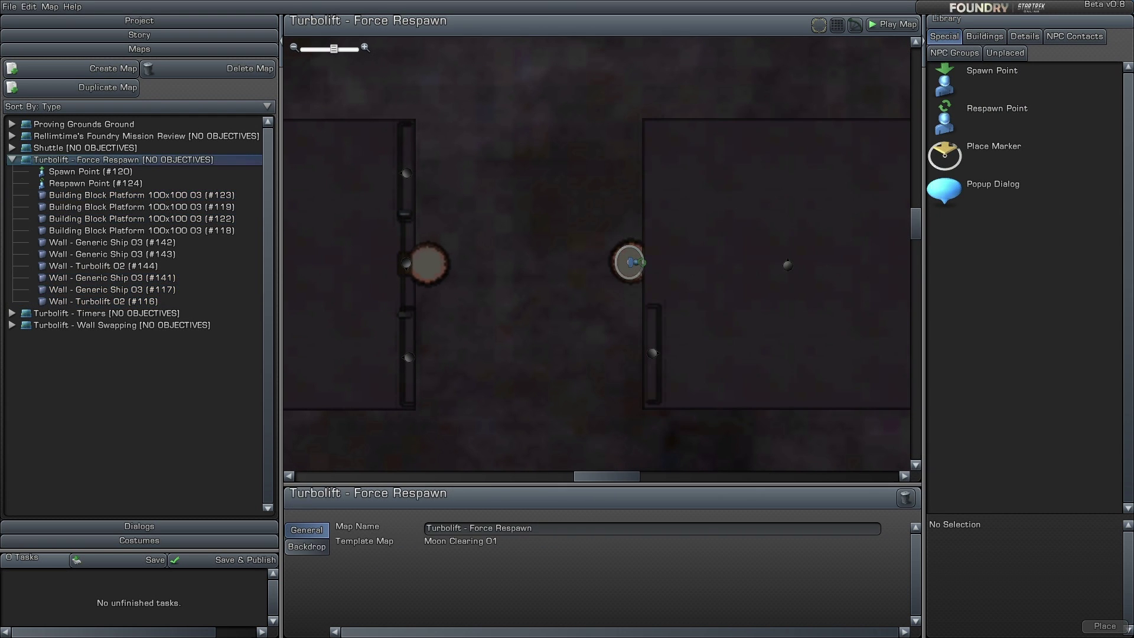
# Step: Duplicate the west platform's Wall - Turbolift 02 and place the copy between the two turbolifts at about X 316, Z 354
pyautogui.scroll(-5, 597, 254)
pyautogui.scroll(2, 597, 254)
pyautogui.moveTo(597, 254); pyautogui.dragTo(661, 269, button='right')
pyautogui.scroll(2, 637, 241)
pyautogui.click(491, 324)
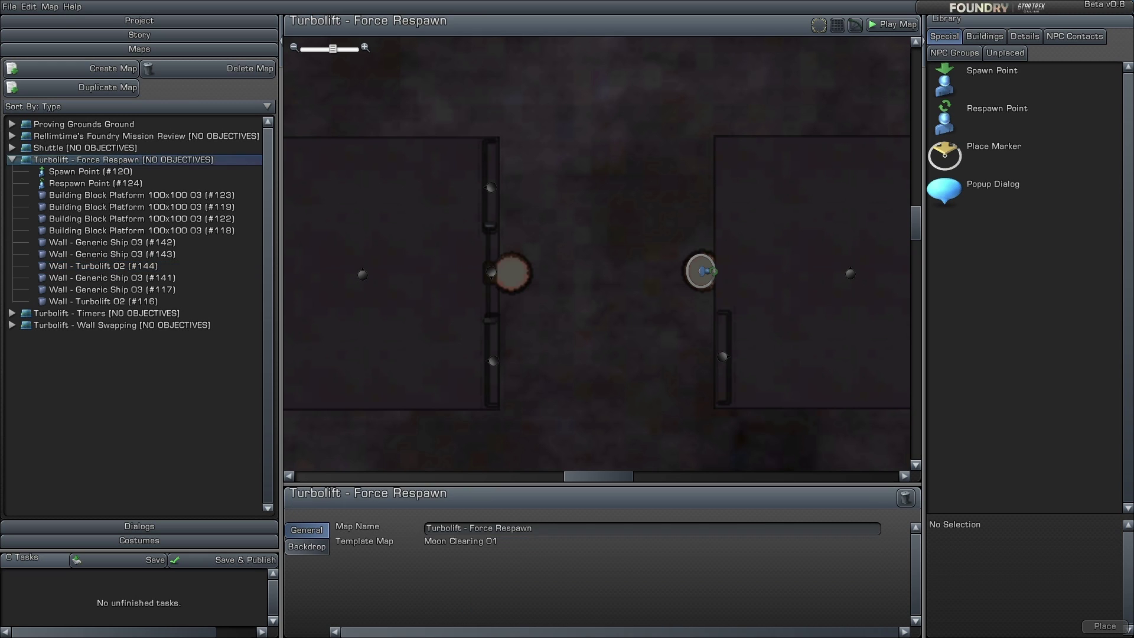
pyautogui.click(884, 498)
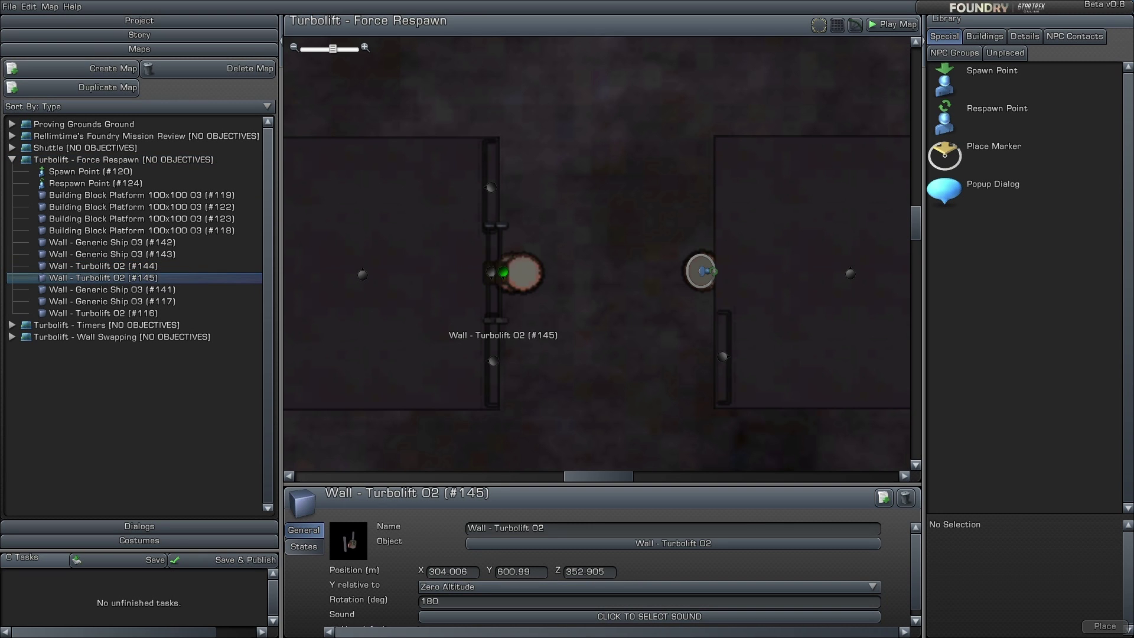
pyautogui.moveTo(504, 272); pyautogui.dragTo(574, 269)
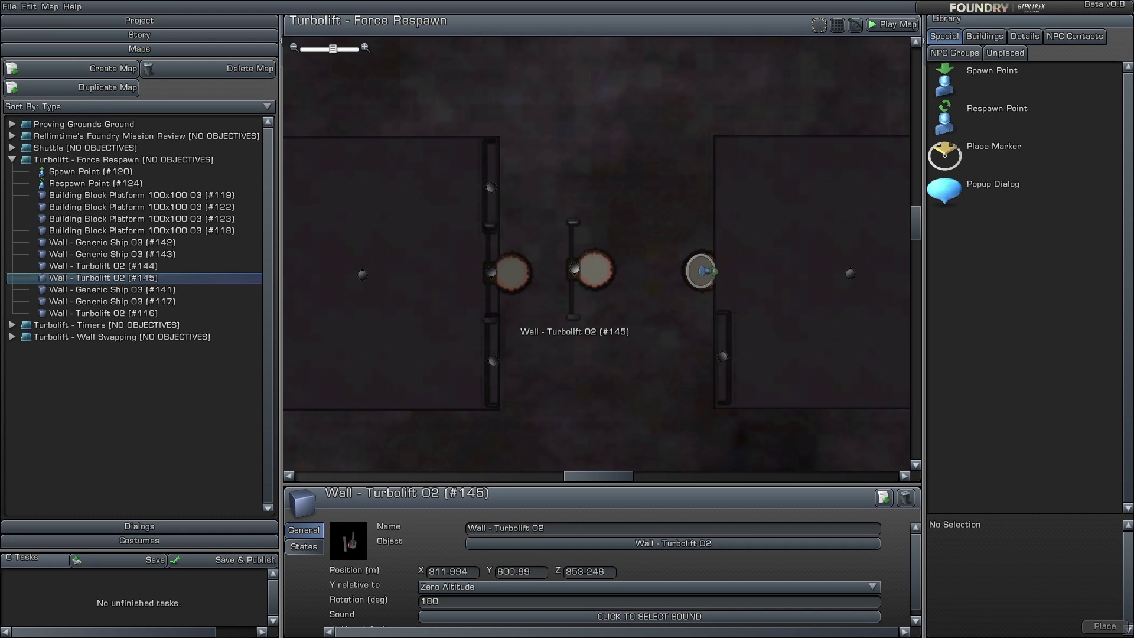
pyautogui.moveTo(574, 269); pyautogui.dragTo(612, 264)
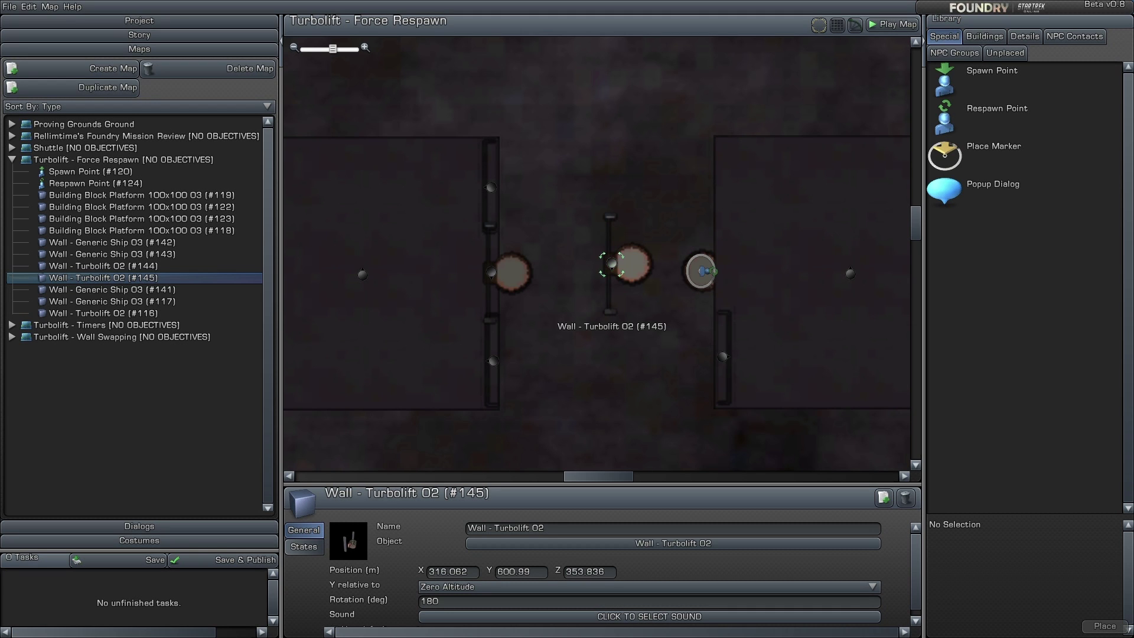
# Step: Duplicate the middle Wall - Turbolift 02, place the copy at about X 320, Z 366, and shift the original to about X 312, Z 353
pyautogui.moveTo(612, 263); pyautogui.dragTo(585, 275)
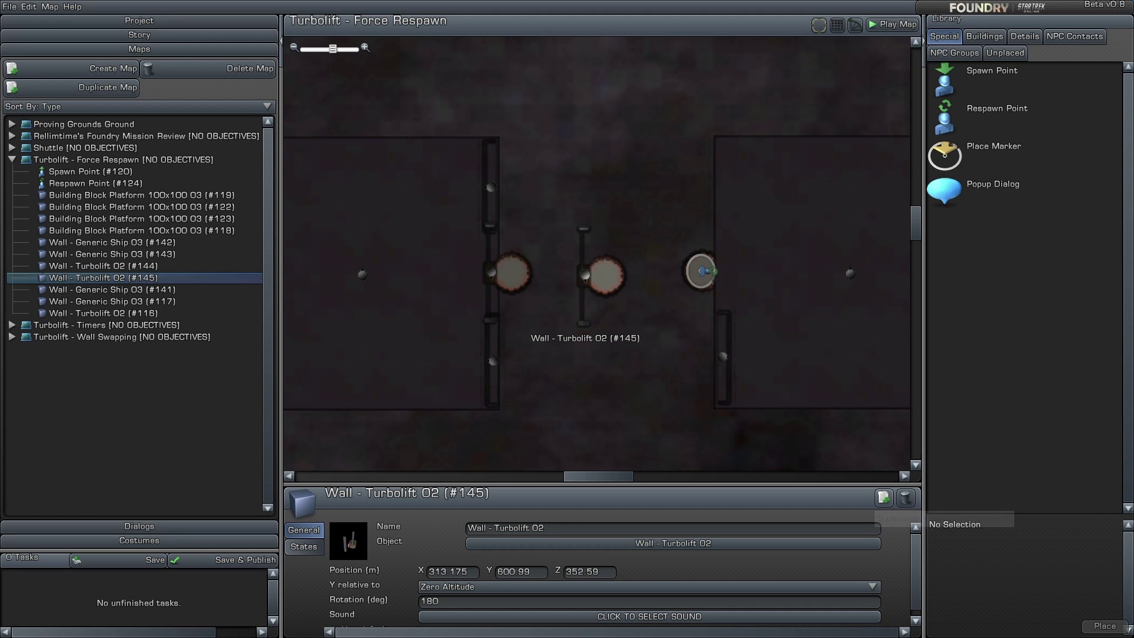
pyautogui.click(884, 498)
pyautogui.moveTo(598, 275); pyautogui.dragTo(644, 152)
pyautogui.click(585, 275)
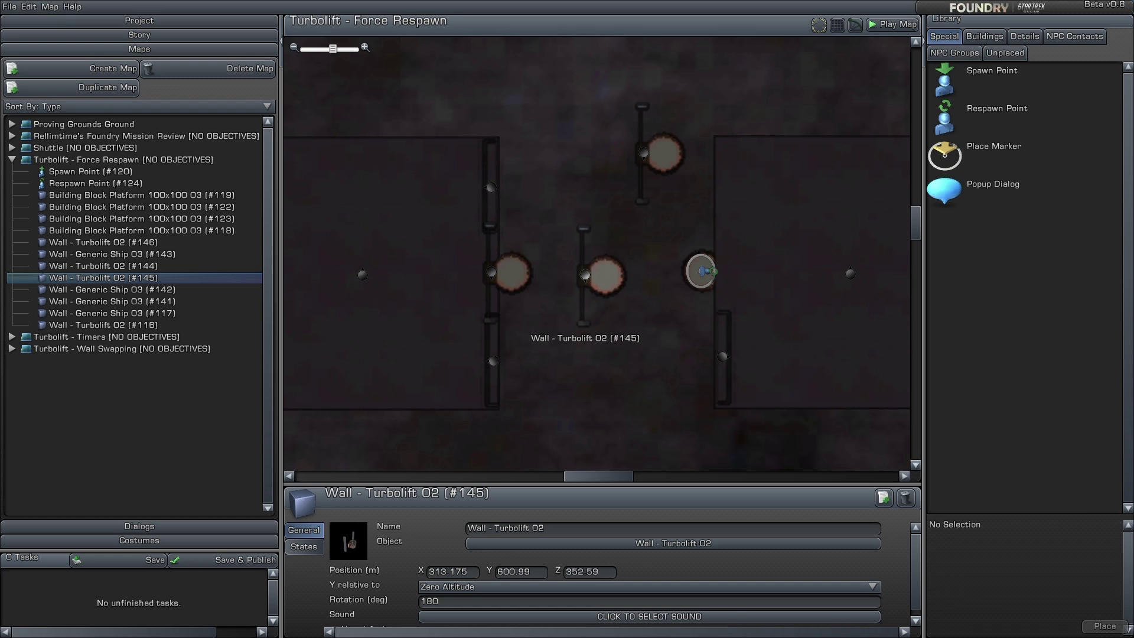
pyautogui.moveTo(584, 275); pyautogui.dragTo(578, 271)
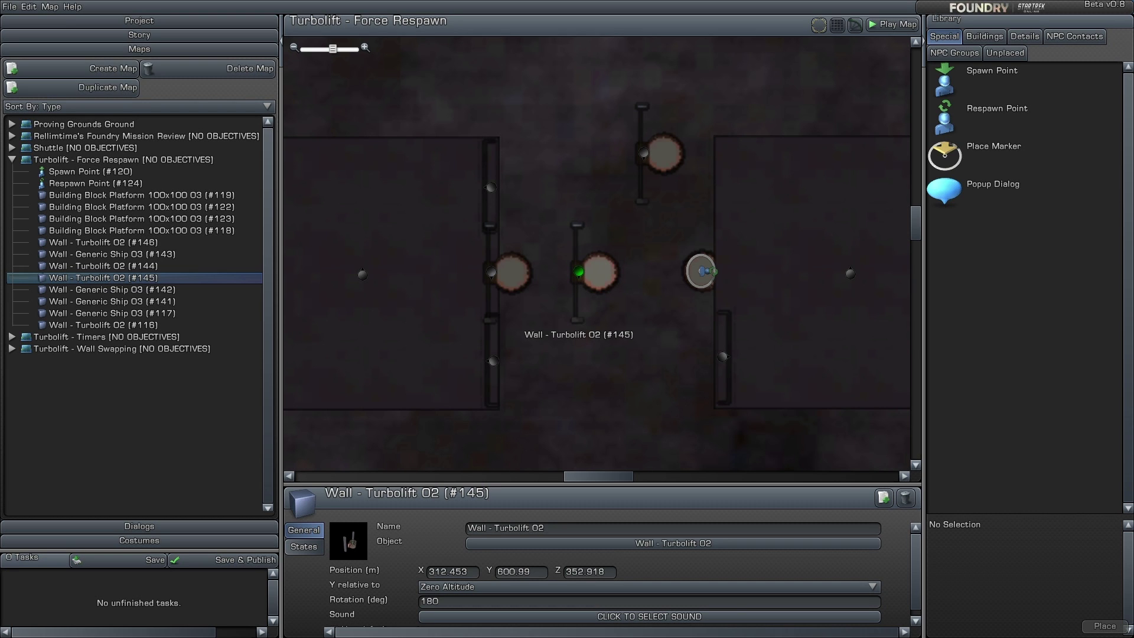
# Step: Set the middle Wall - Turbolift 02's change to Visible to trigger on Component Complete of the duplicated wall (#146)
pyautogui.click(303, 546)
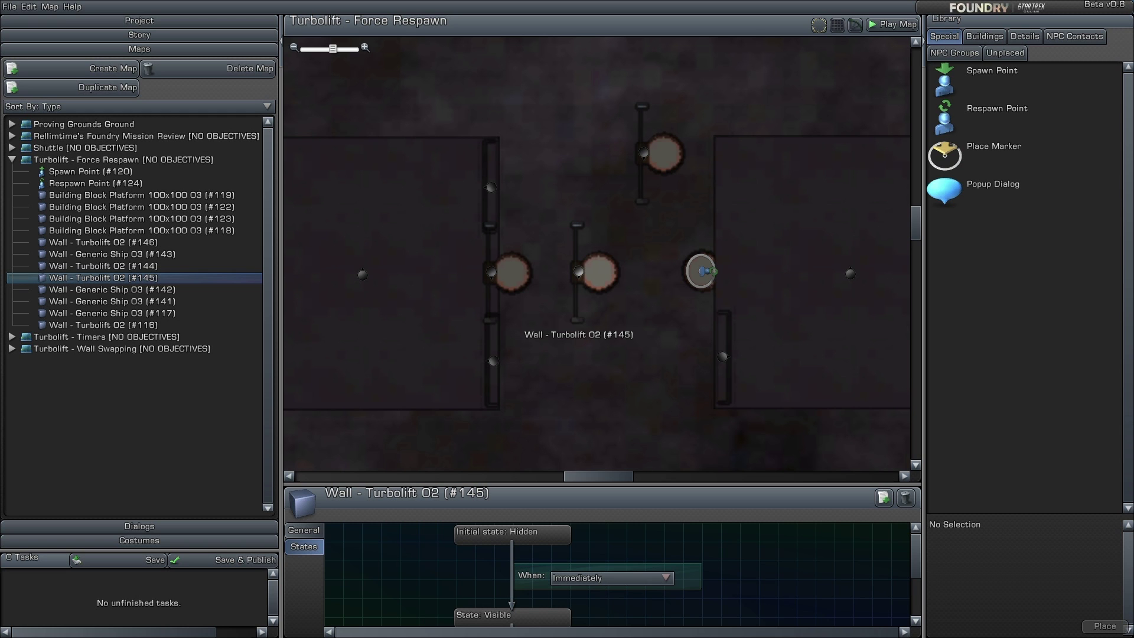
pyautogui.click(609, 578)
pyautogui.click(591, 598)
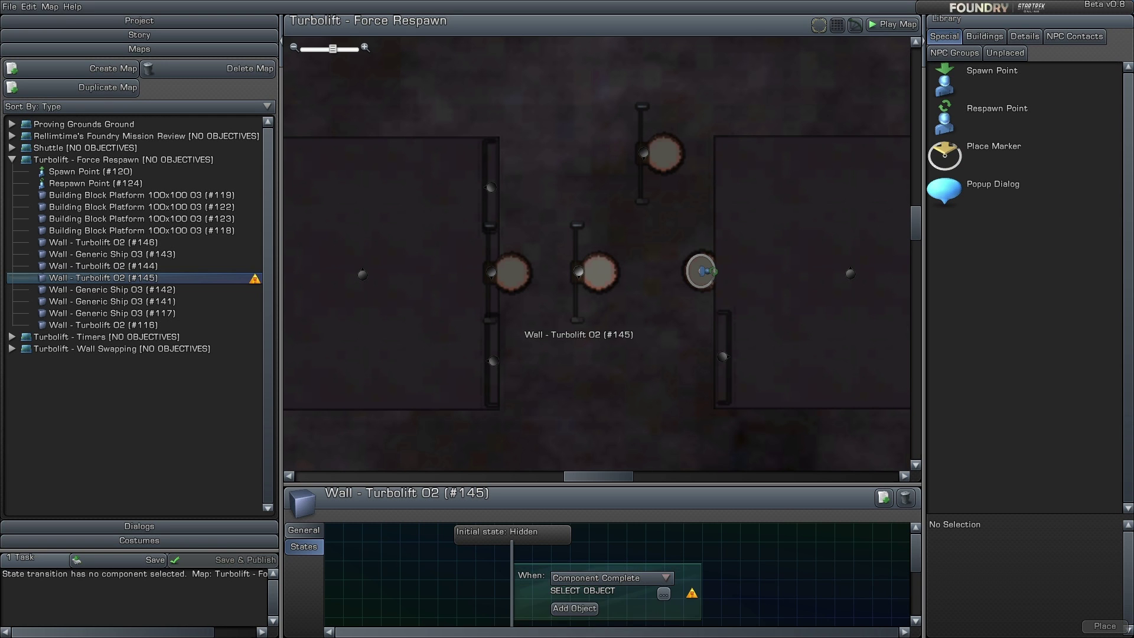
pyautogui.click(664, 594)
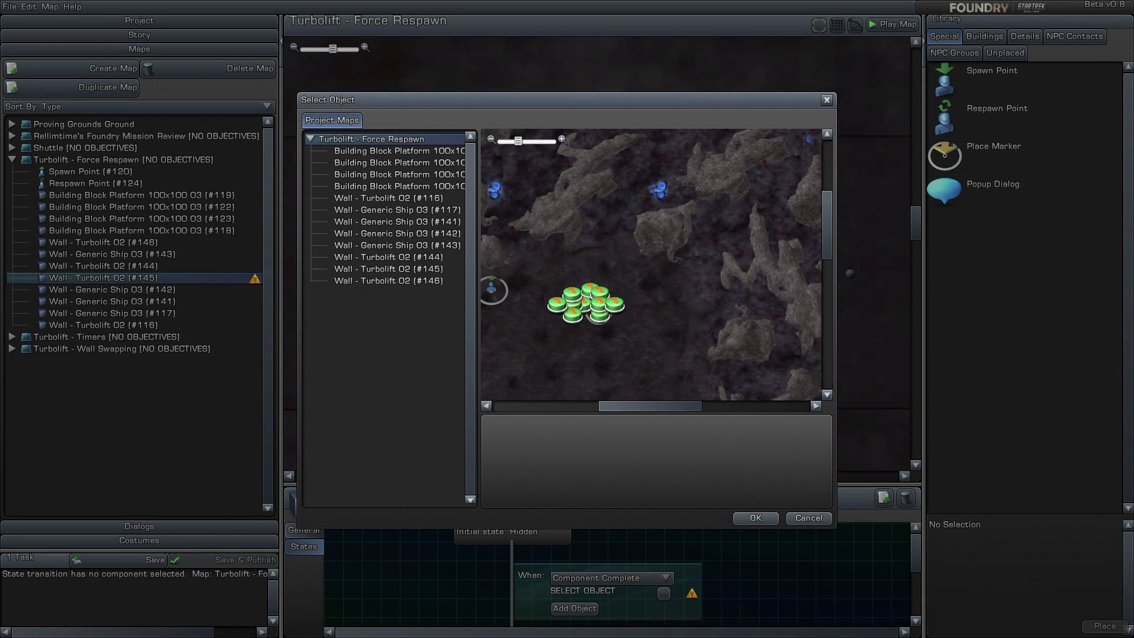
pyautogui.scroll(5, 614, 290)
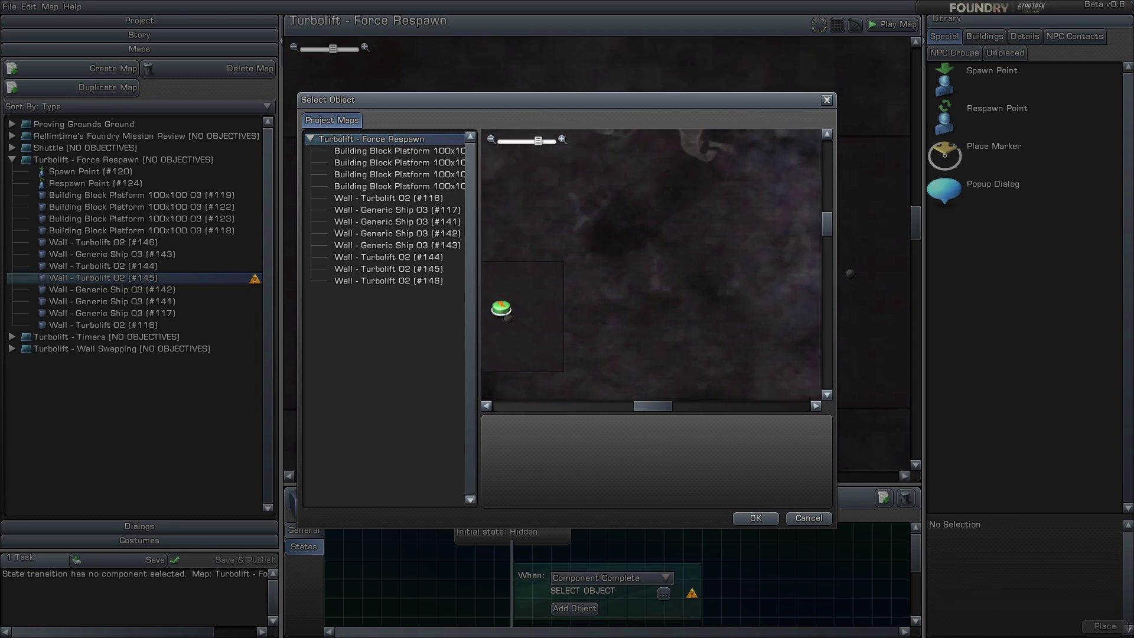
pyautogui.scroll(2, 632, 236)
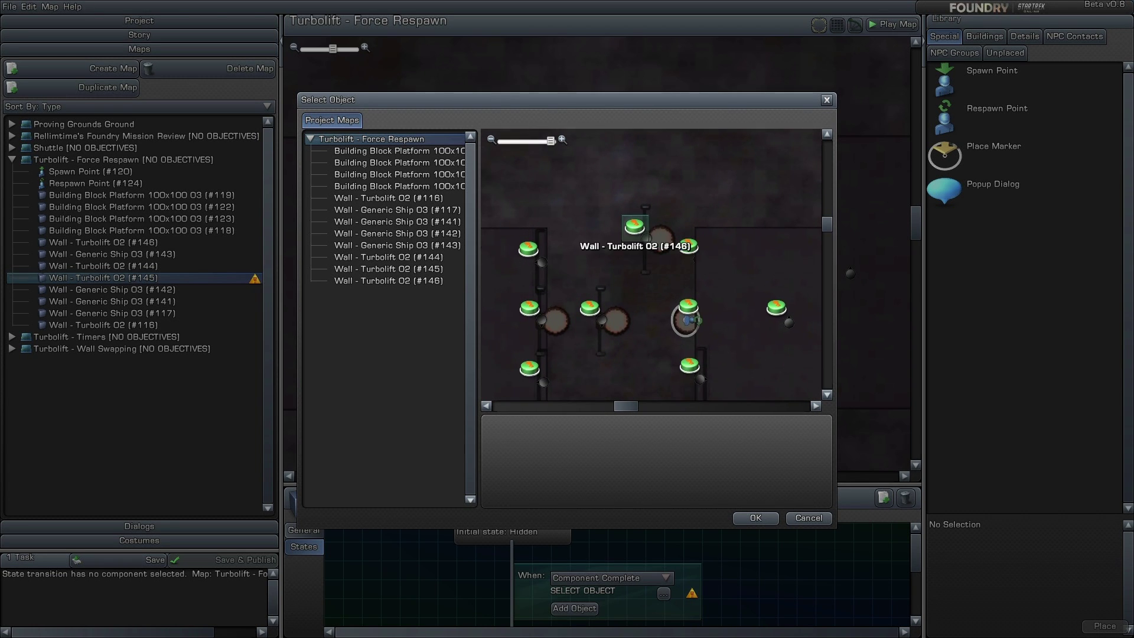
pyautogui.click(635, 227)
pyautogui.click(756, 518)
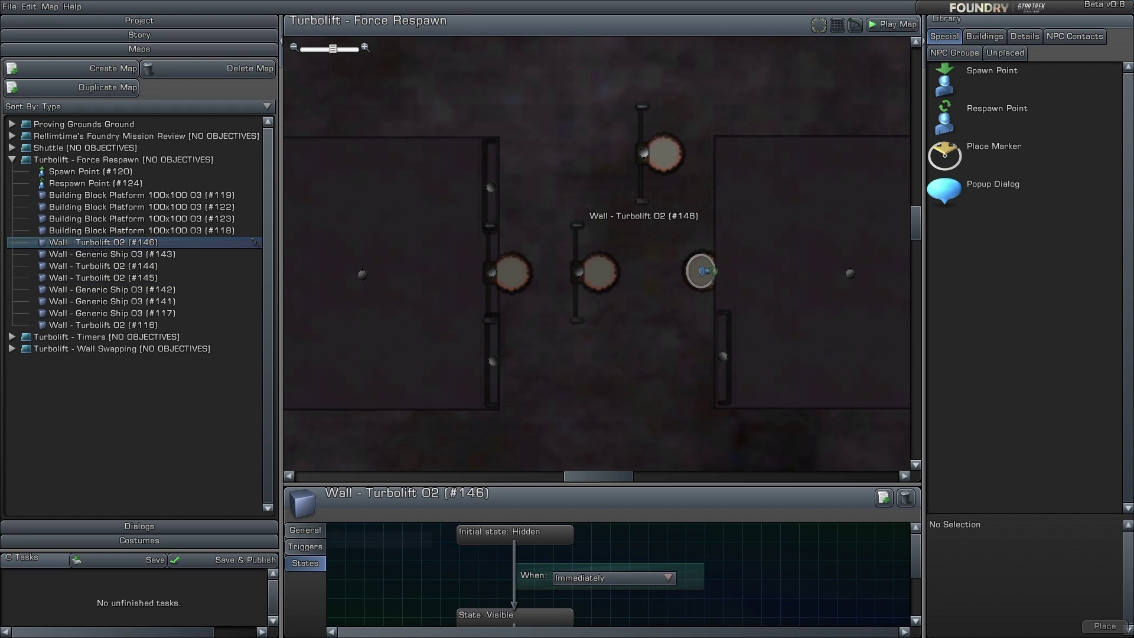
# Step: Swap the duplicated wall's object for Invisible Object - 10ft
pyautogui.click(305, 530)
pyautogui.click(674, 543)
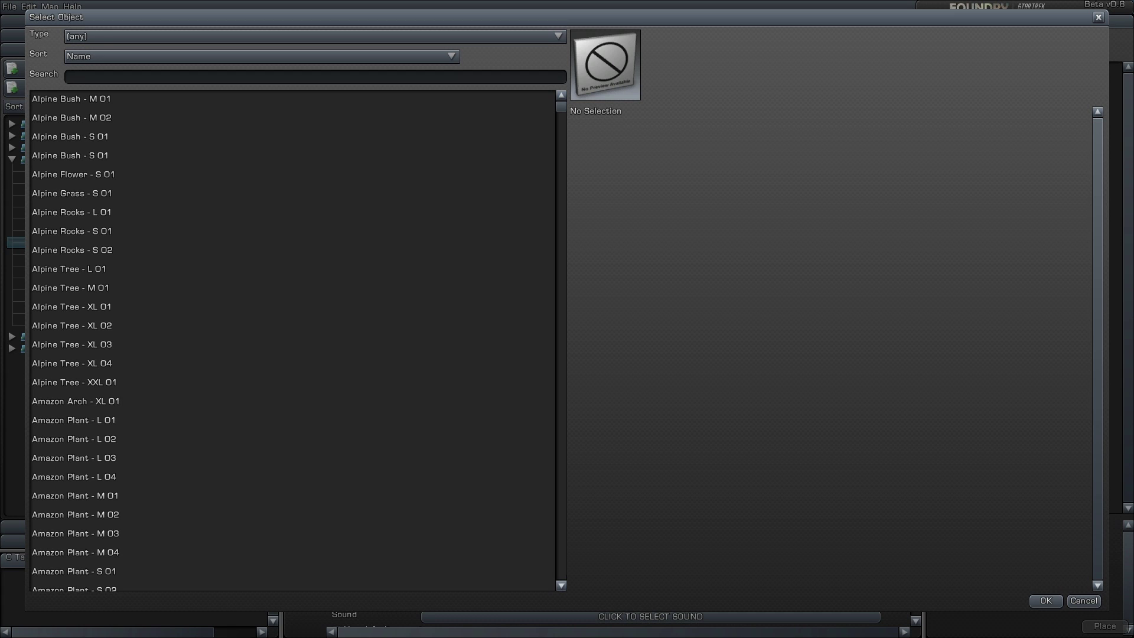
pyautogui.write('invis')
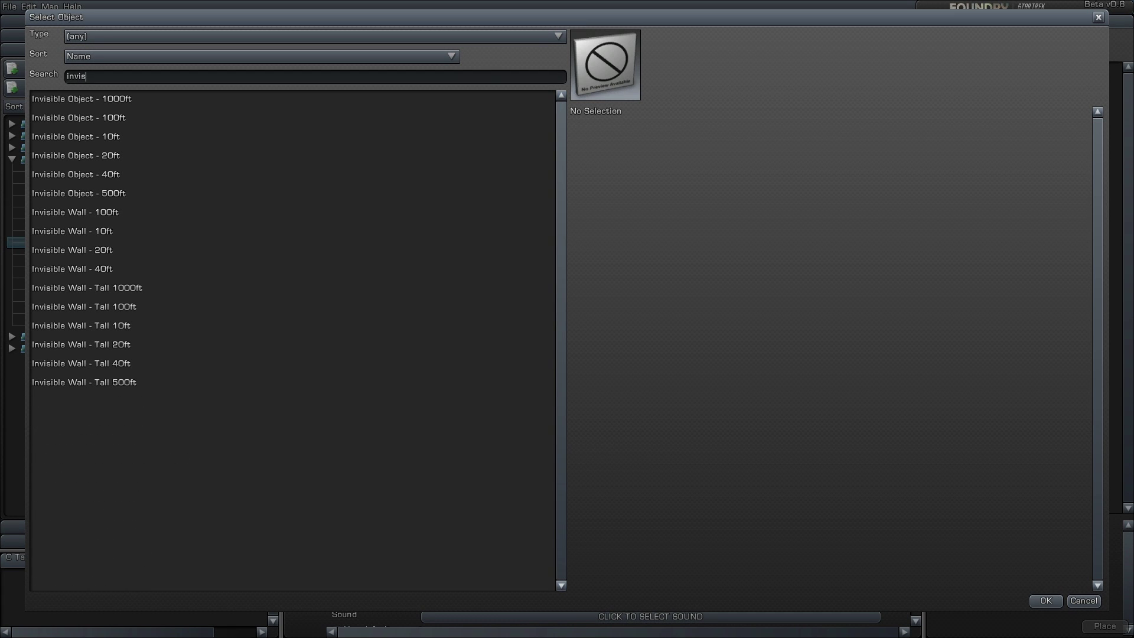
pyautogui.doubleClick(75, 136)
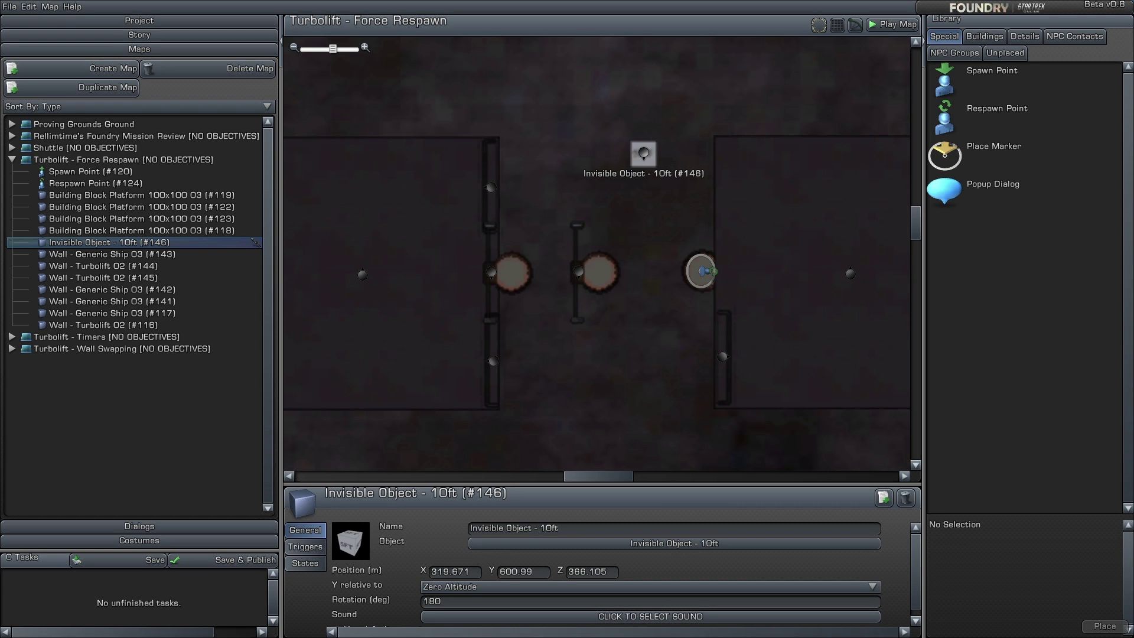
# Step: Align the middle Wall - Turbolift 02 with the west platform's turbolift wall by setting Z to 352.905 and X to 302.694
pyautogui.click(491, 272)
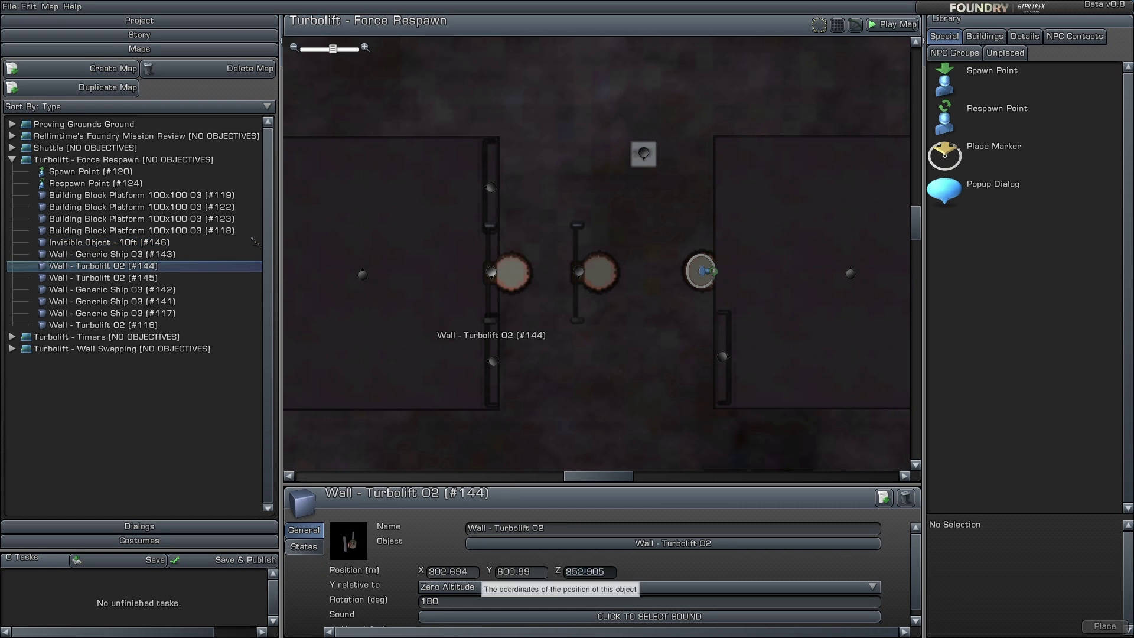
pyautogui.click(579, 271)
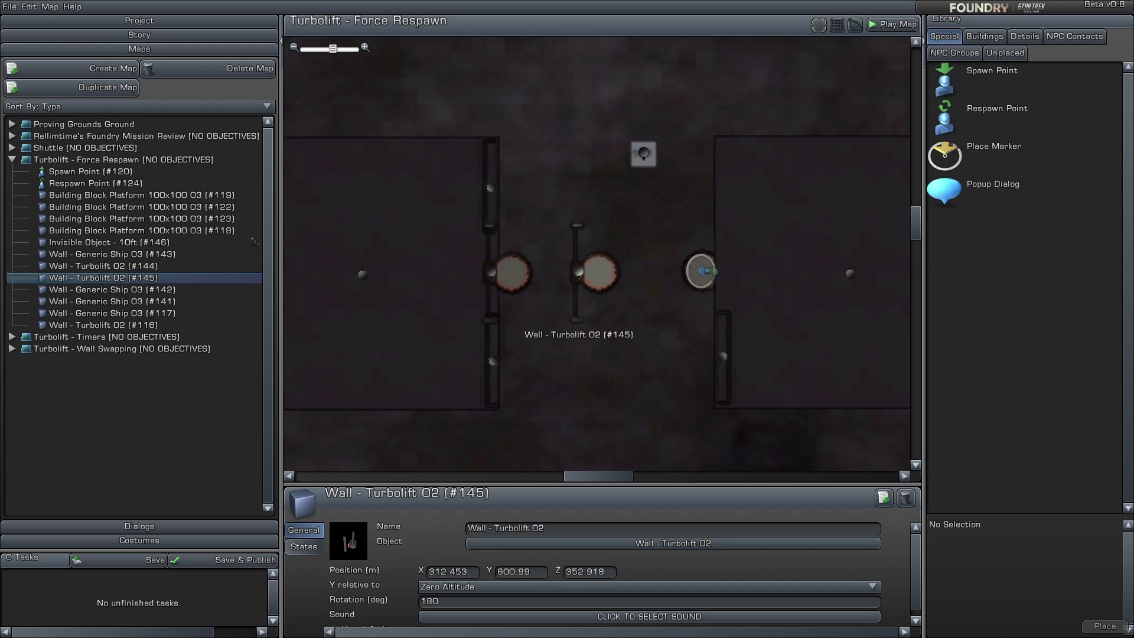
pyautogui.doubleClick(585, 572)
pyautogui.write('352.905')
pyautogui.press('Return')
pyautogui.click(491, 272)
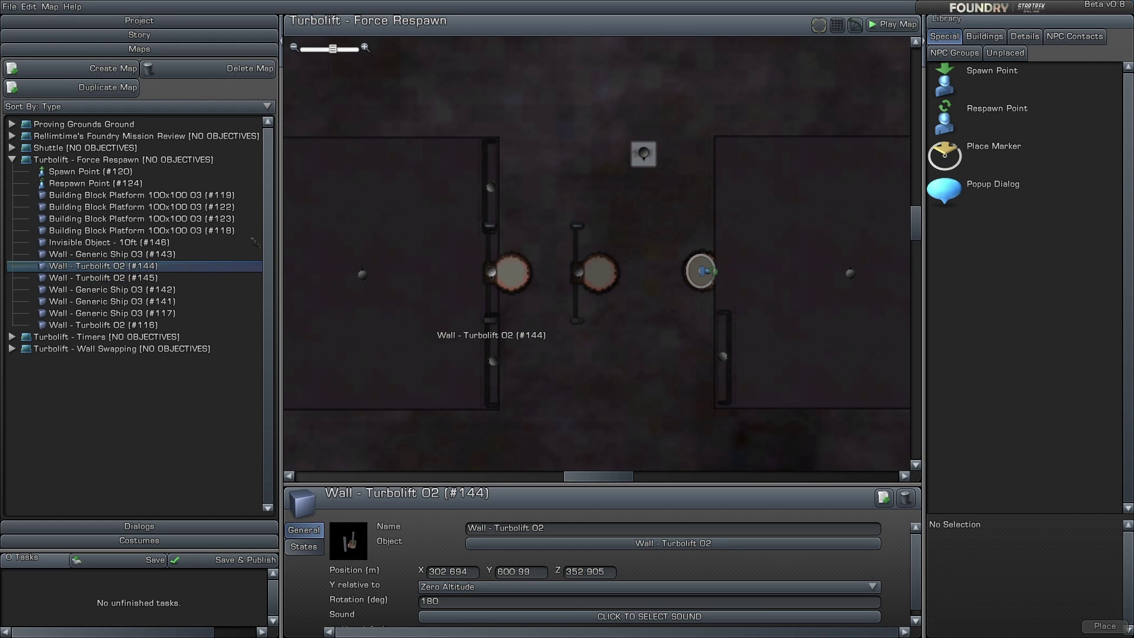
pyautogui.click(579, 272)
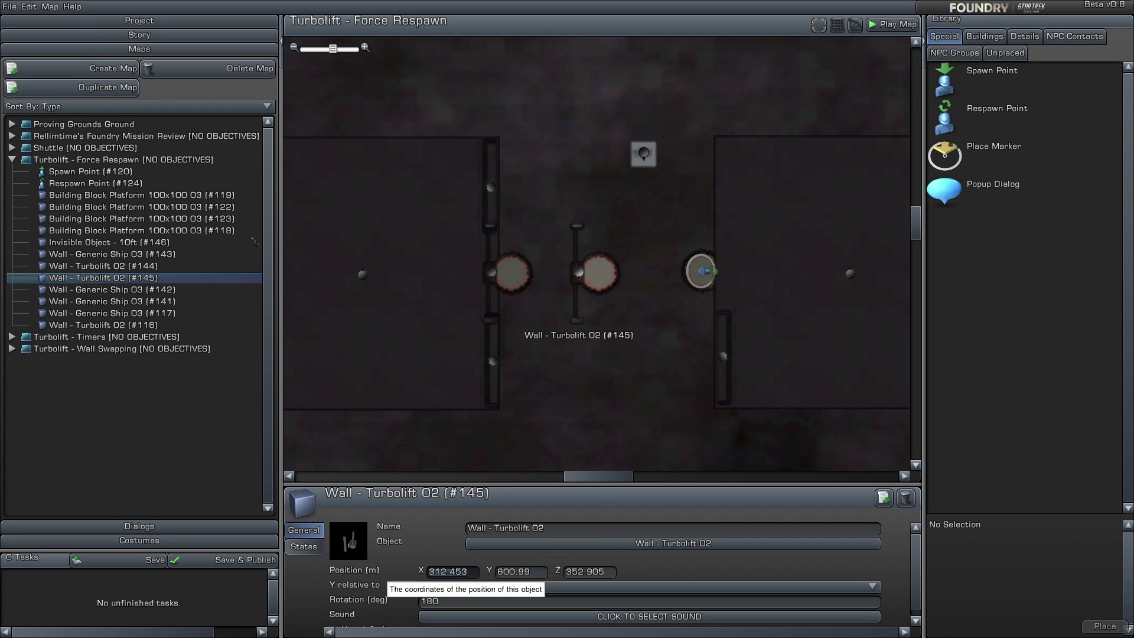
pyautogui.write('302.694')
pyautogui.press('Return')
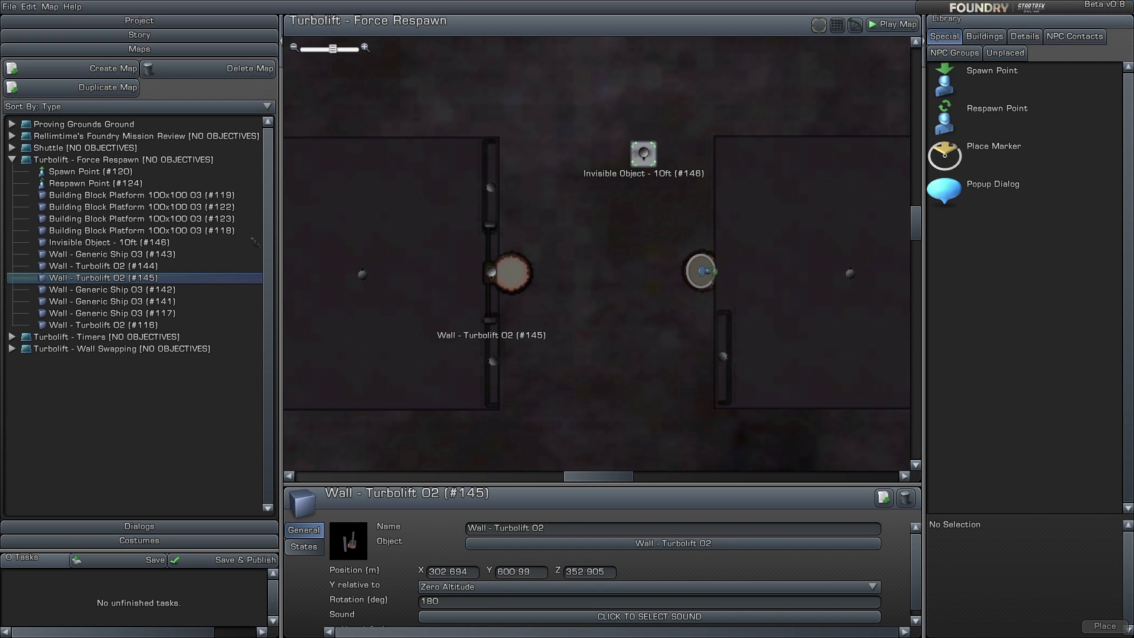
# Step: Move the invisible object beside the east side of the west turbolift car
pyautogui.moveTo(644, 154); pyautogui.dragTo(565, 261)
pyautogui.moveTo(564, 262); pyautogui.dragTo(536, 273)
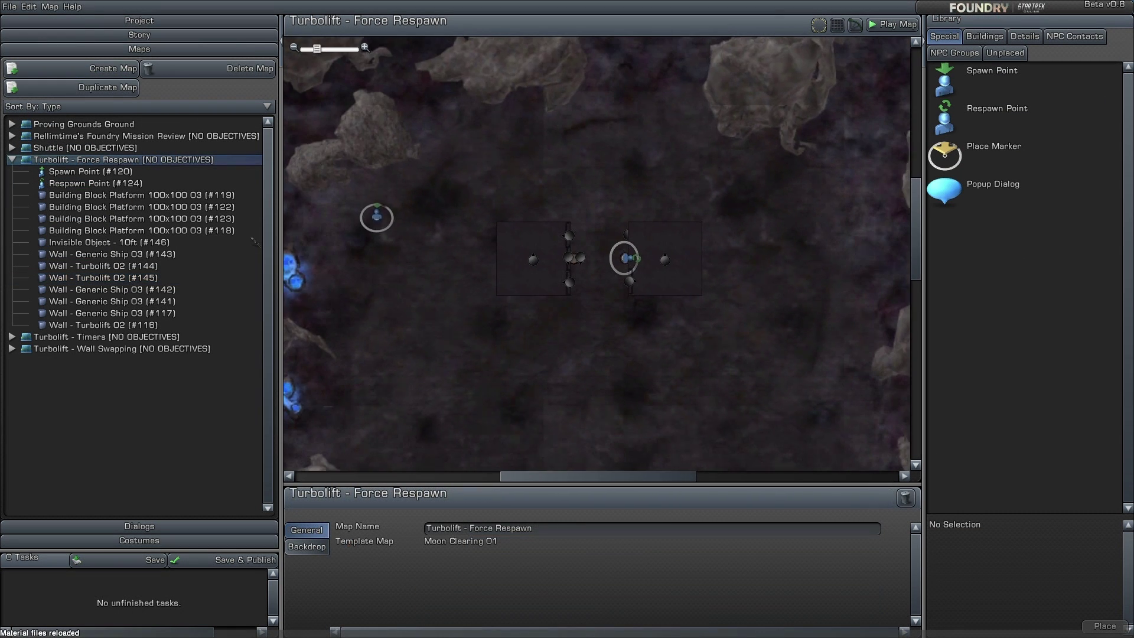
# Step: Move the spawn point just west of the west platform and set its Y to 601 relative to Zero Altitude
pyautogui.moveTo(381, 219); pyautogui.dragTo(456, 272)
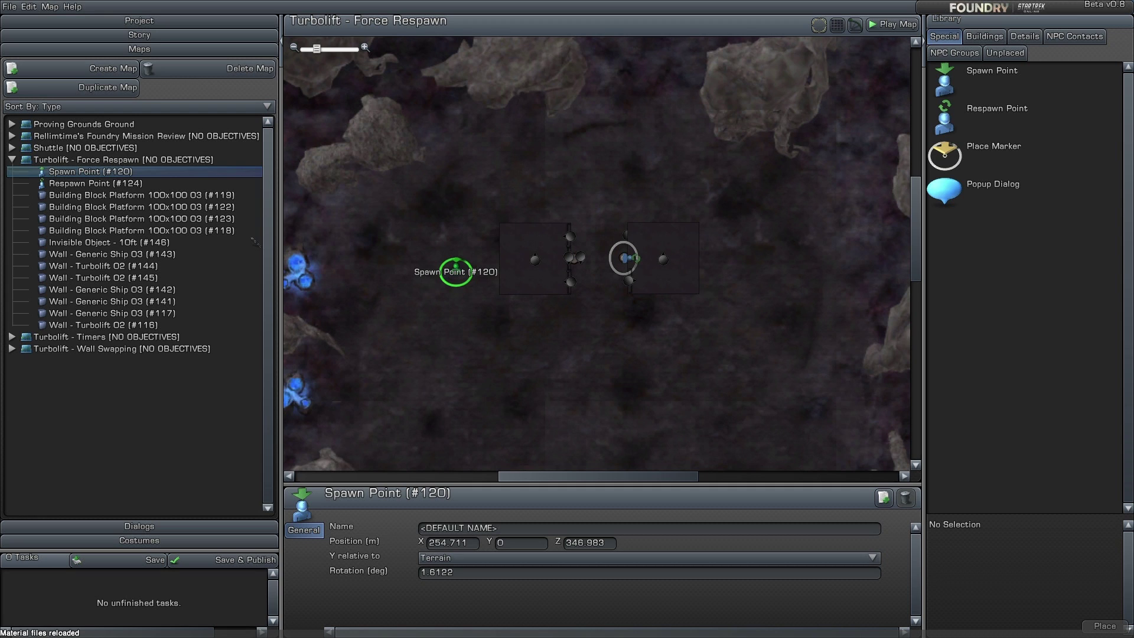
pyautogui.click(449, 557)
pyautogui.click(447, 594)
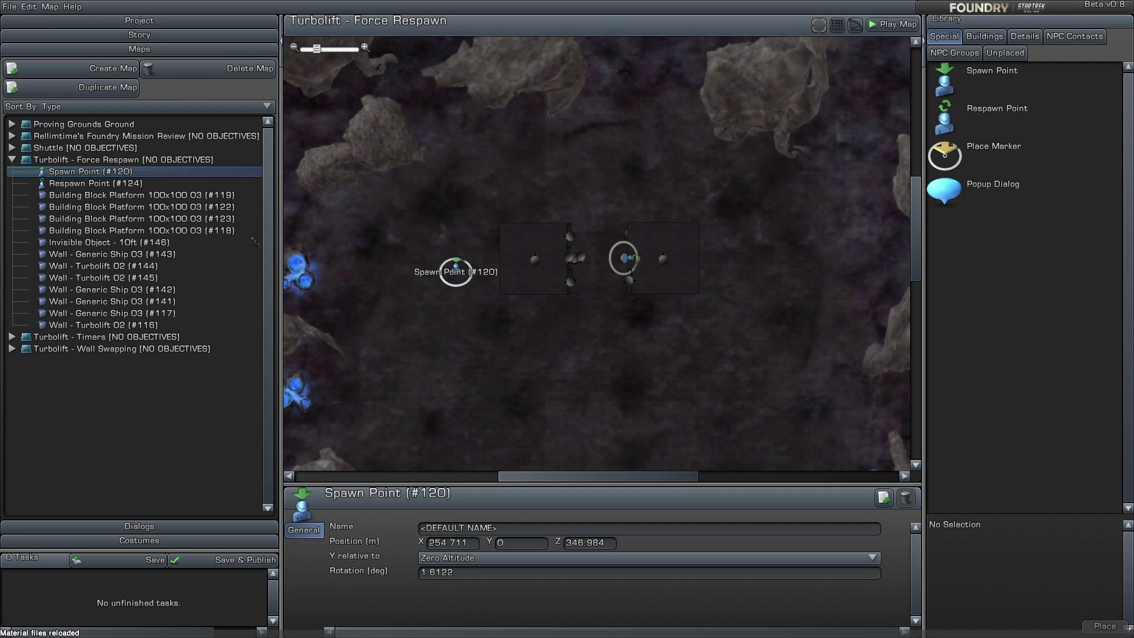
pyautogui.click(499, 543)
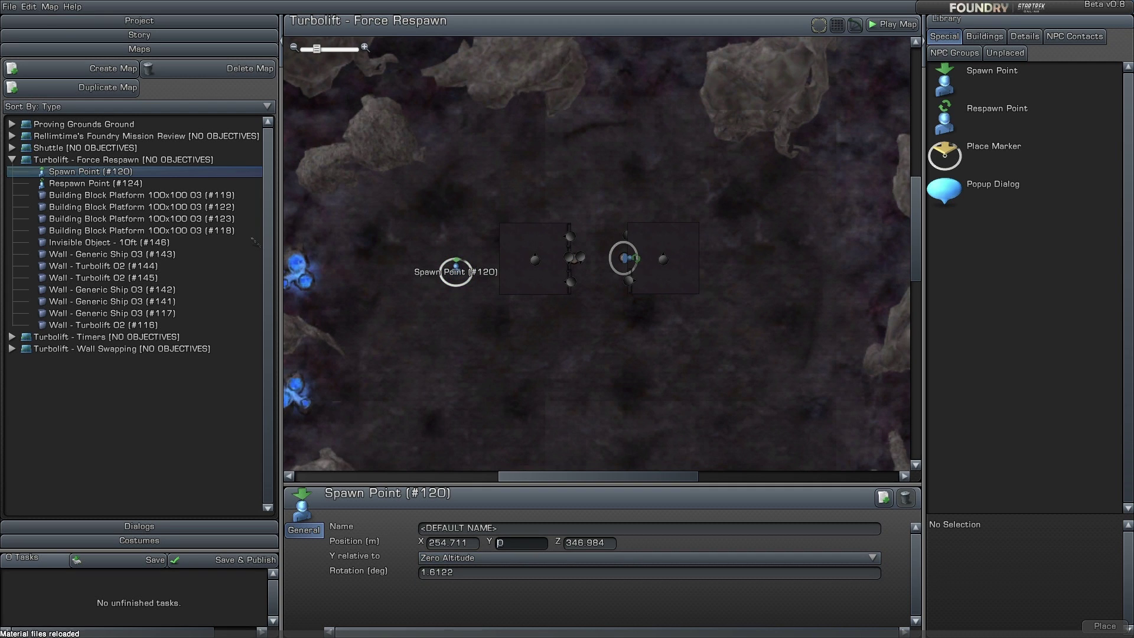
pyautogui.write('601')
pyautogui.press('Return')
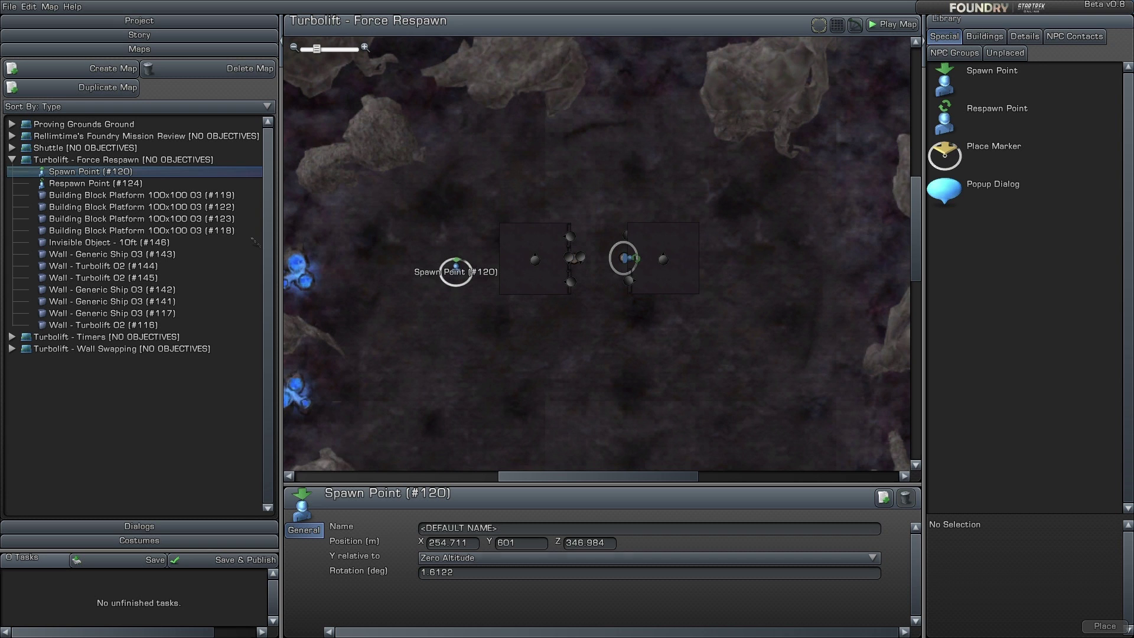
# Step: Rotate the spawn point to 90 degrees and move it onto the west platform
pyautogui.moveTo(455, 572); pyautogui.dragTo(420, 572)
pyautogui.write('90')
pyautogui.press('Return')
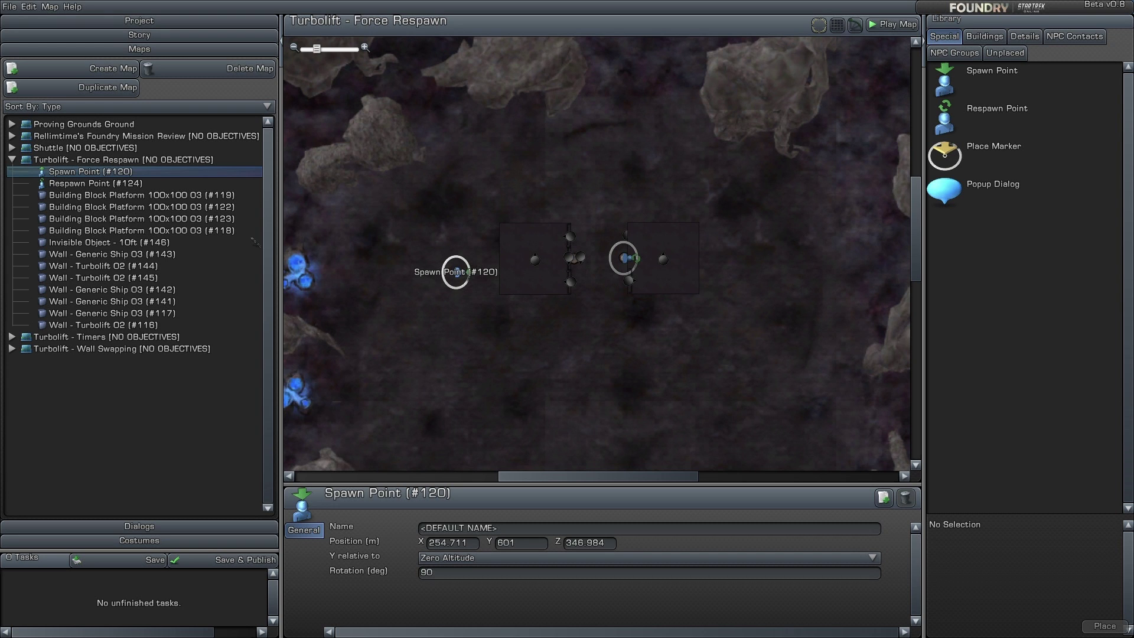
pyautogui.scroll(2, 455, 272)
pyautogui.moveTo(291, 293); pyautogui.dragTo(402, 271)
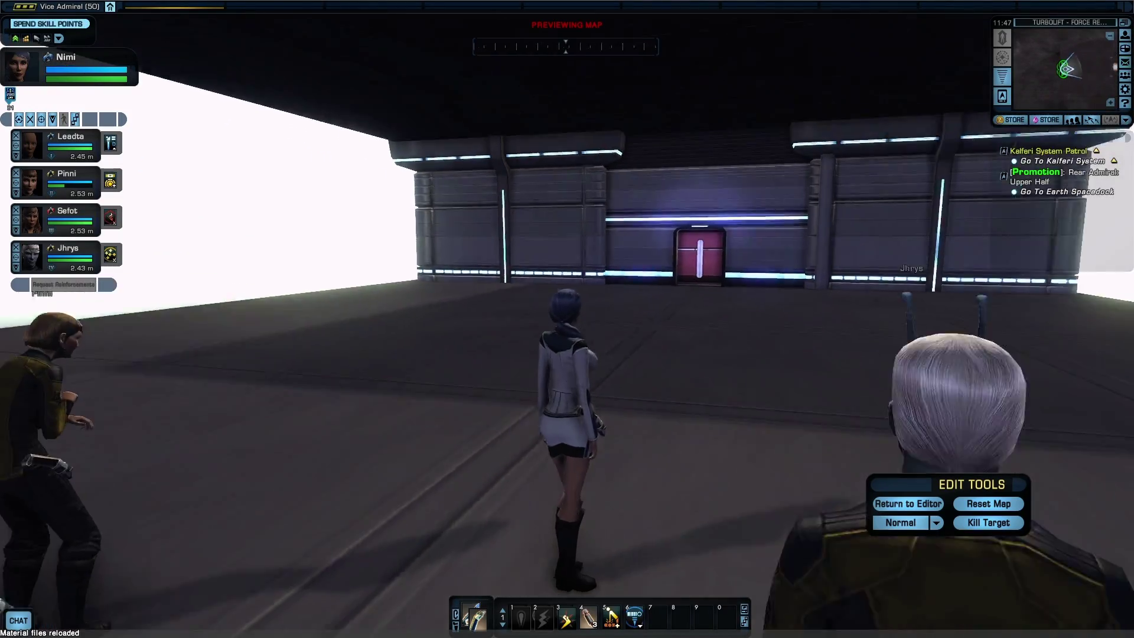
# Step: In the map preview, walk the character across the west platform into the turbolift car
pyautogui.moveTo(567, 319); pyautogui.dragTo(597, 331, button='right')
pyautogui.press('w')
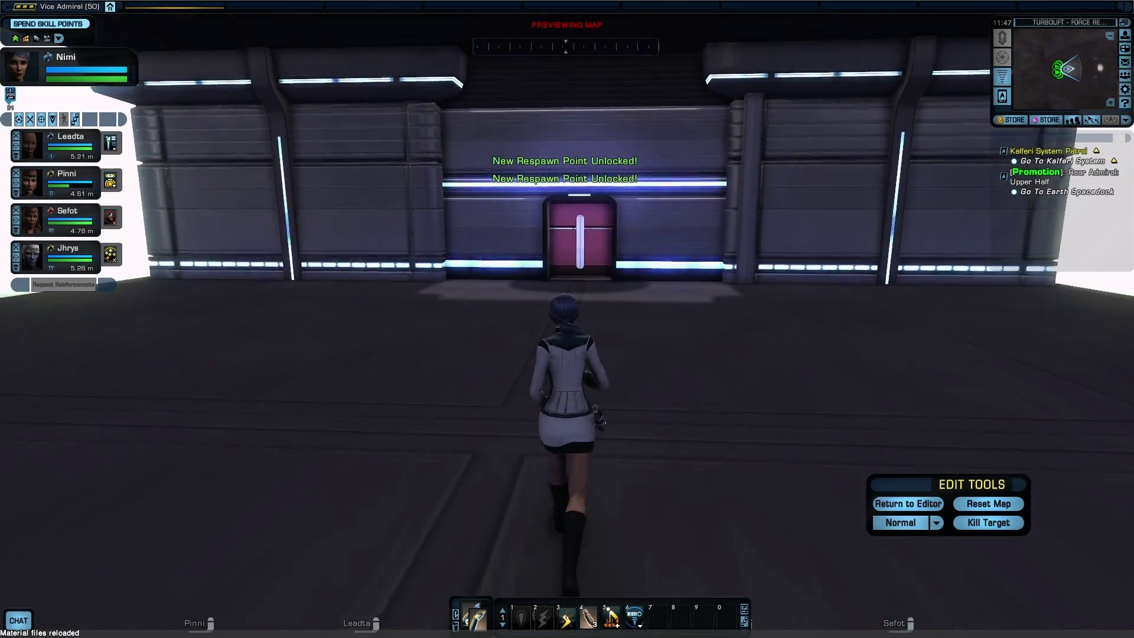
pyautogui.press('d')
pyautogui.press('a')
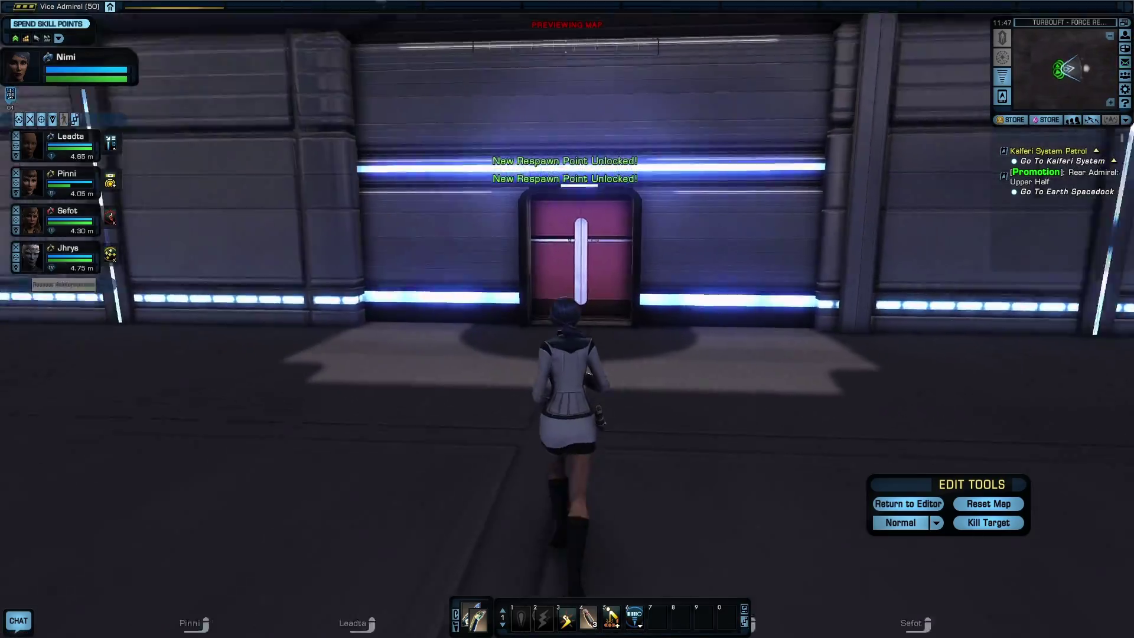
pyautogui.press('w')
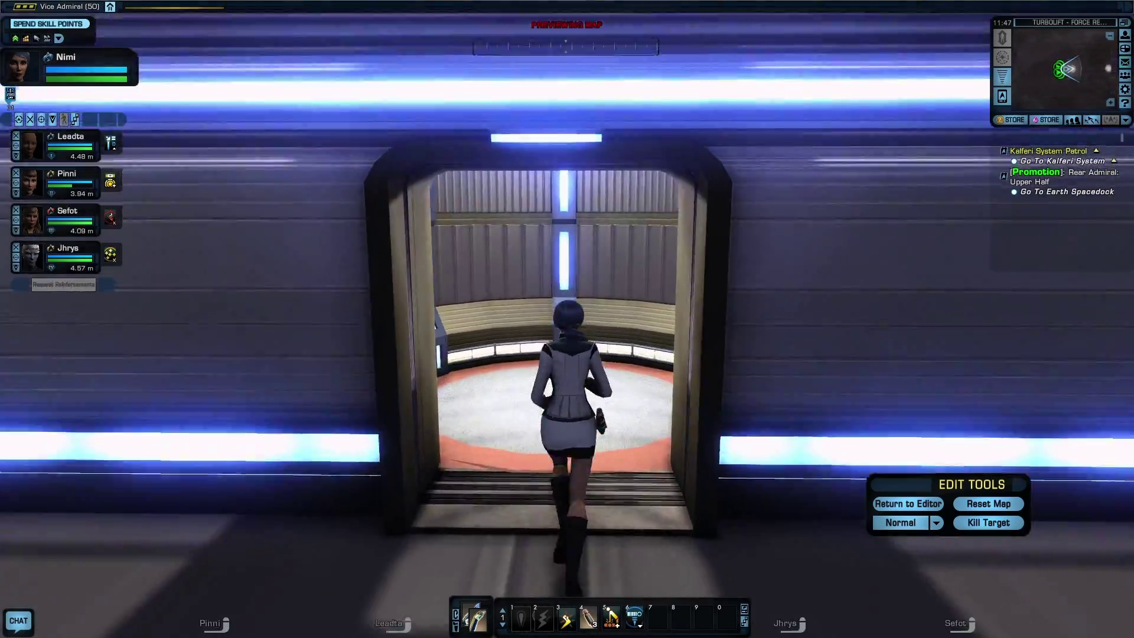
pyautogui.press('w')
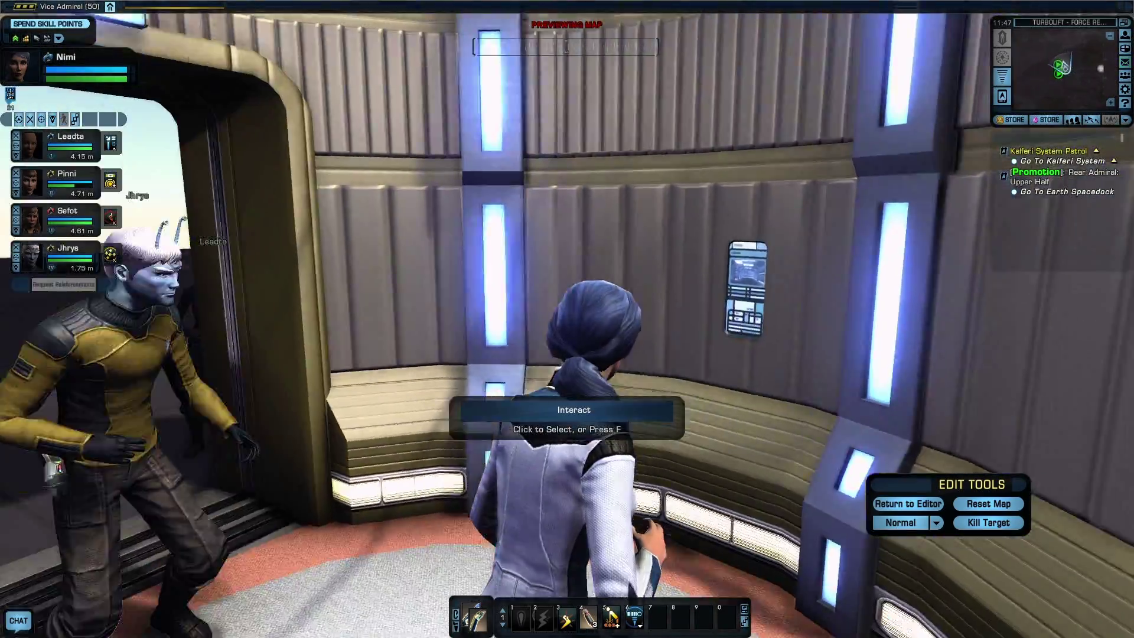
# Step: Turn around inside the turbolift car and interact with the invisible object to test the forced respawn
pyautogui.press('a')
pyautogui.moveTo(567, 319); pyautogui.dragTo(709, 348, button='right')
pyautogui.moveTo(567, 319); pyautogui.dragTo(732, 319, button='right')
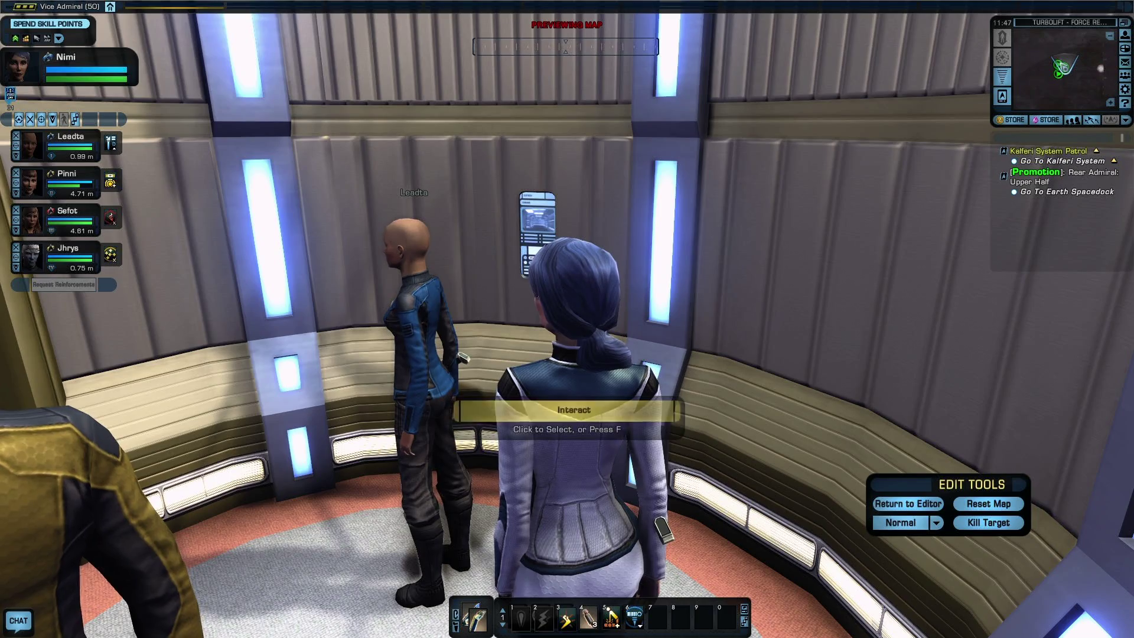
pyautogui.press('f')
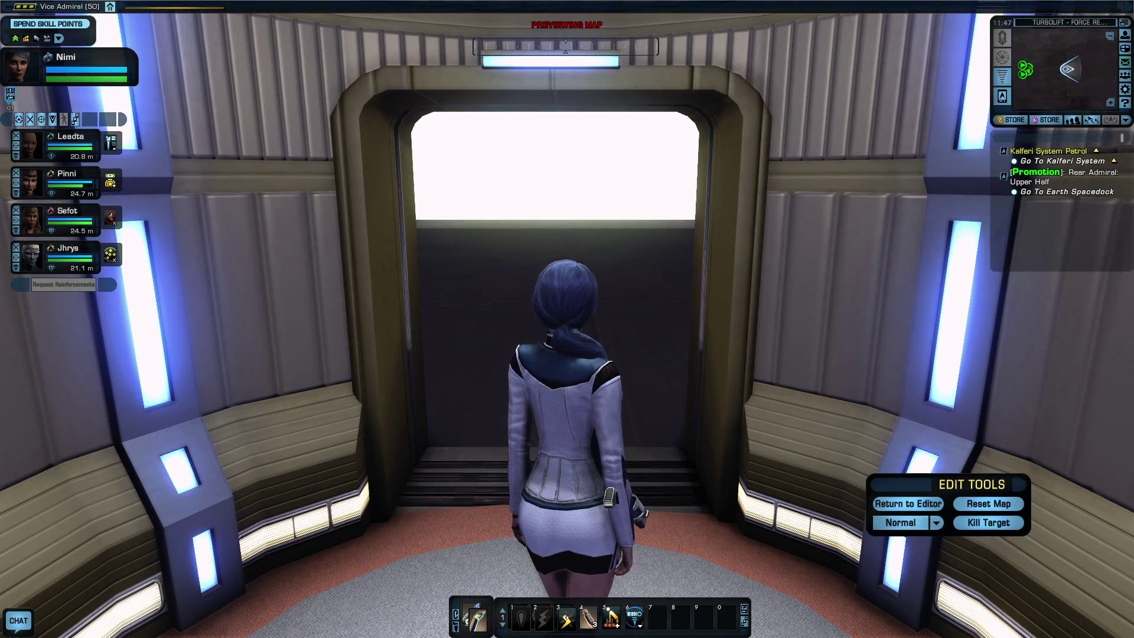
# Step: Check the character's location on the area map and walk out of the turbolift onto the east platform
pyautogui.press('m')
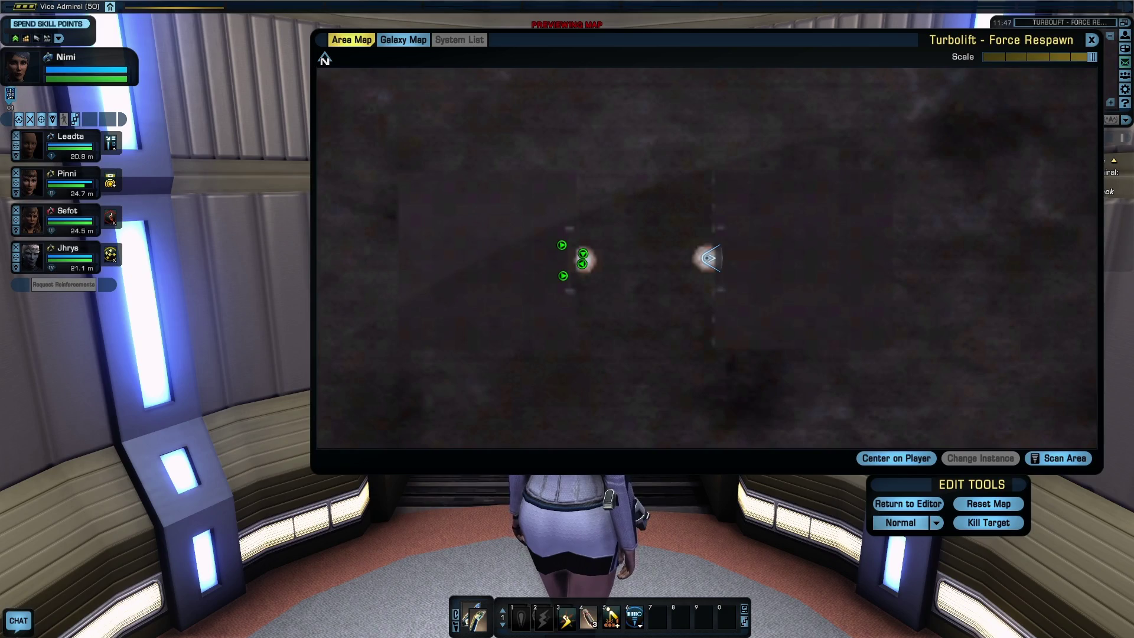
pyautogui.press('m')
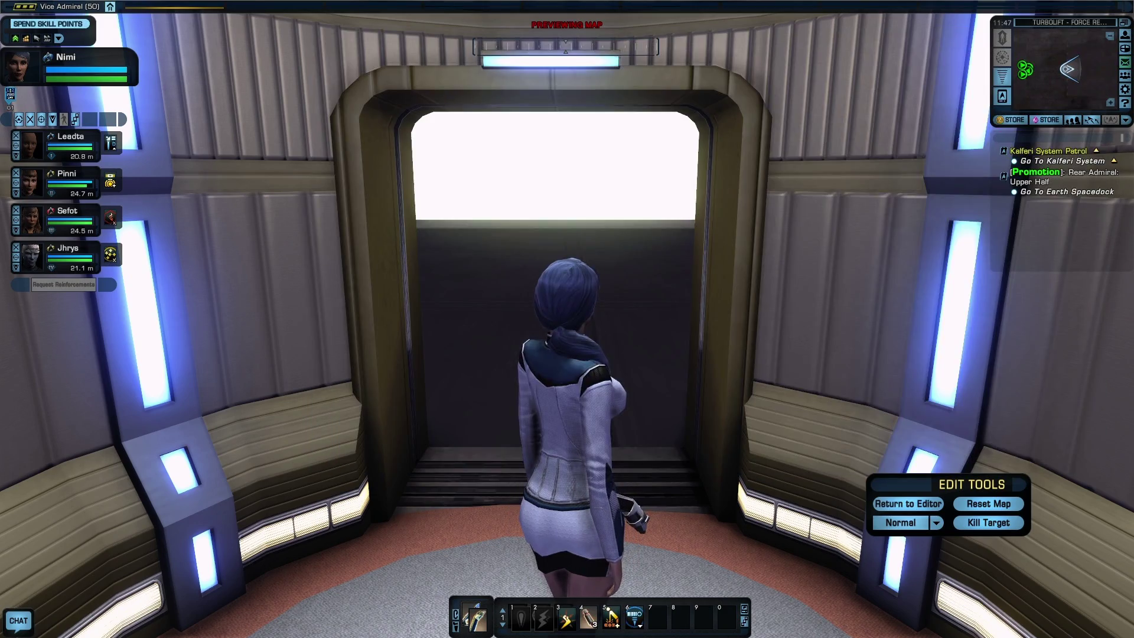
pyautogui.press('w')
pyautogui.press('w')
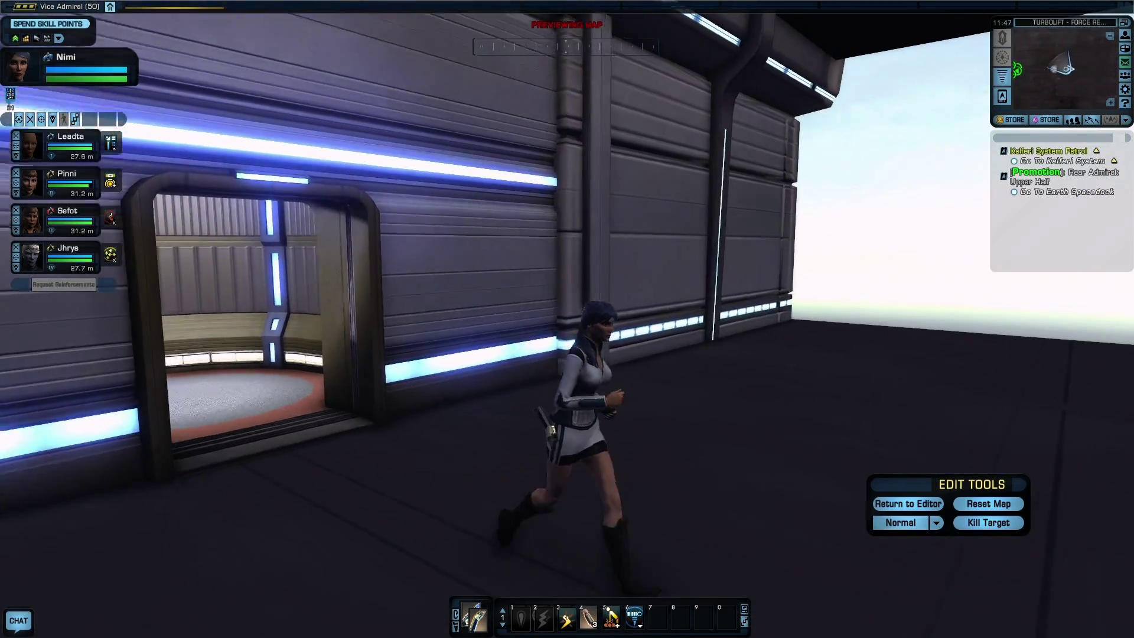
pyautogui.press('w')
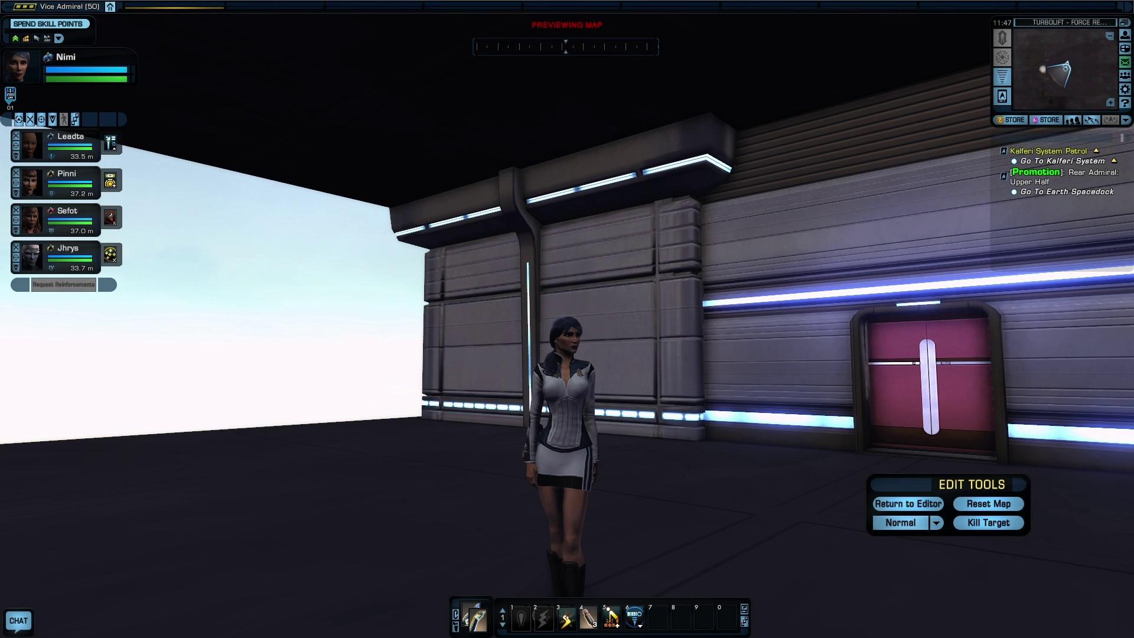
pyautogui.moveTo(567, 319); pyautogui.dragTo(632, 385, button='right')
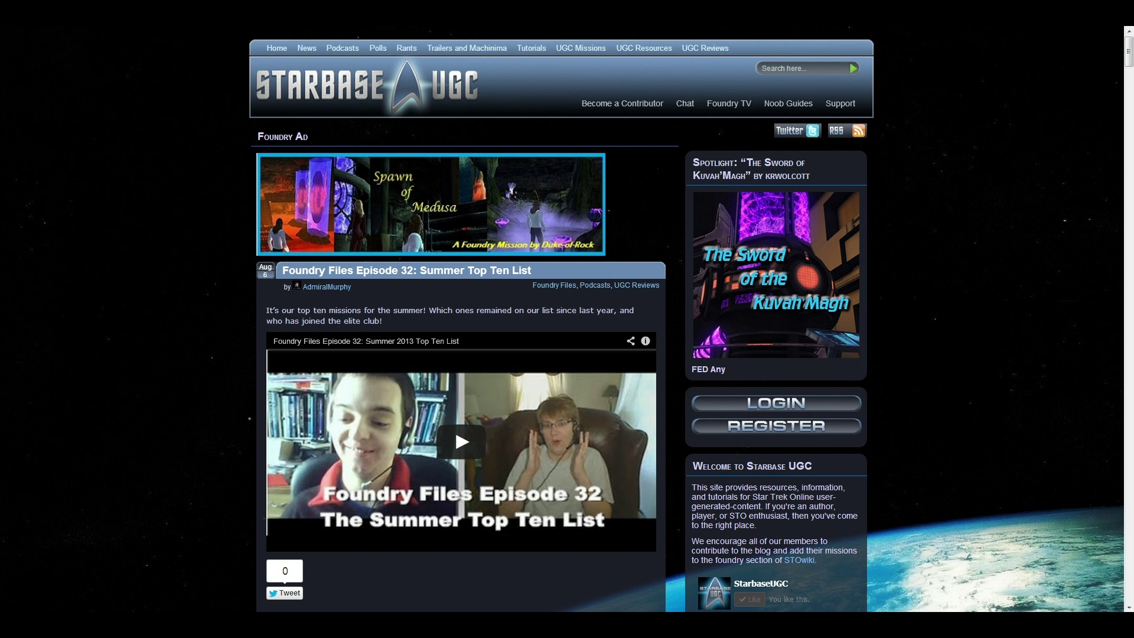
# Step: Switch to the Starbase UGC website and skim through the home page posts
pyautogui.scroll(-9, 423, 149)
pyautogui.scroll(-7, 436, 183)
pyautogui.scroll(5, 411, 175)
pyautogui.scroll(1, 410, 174)
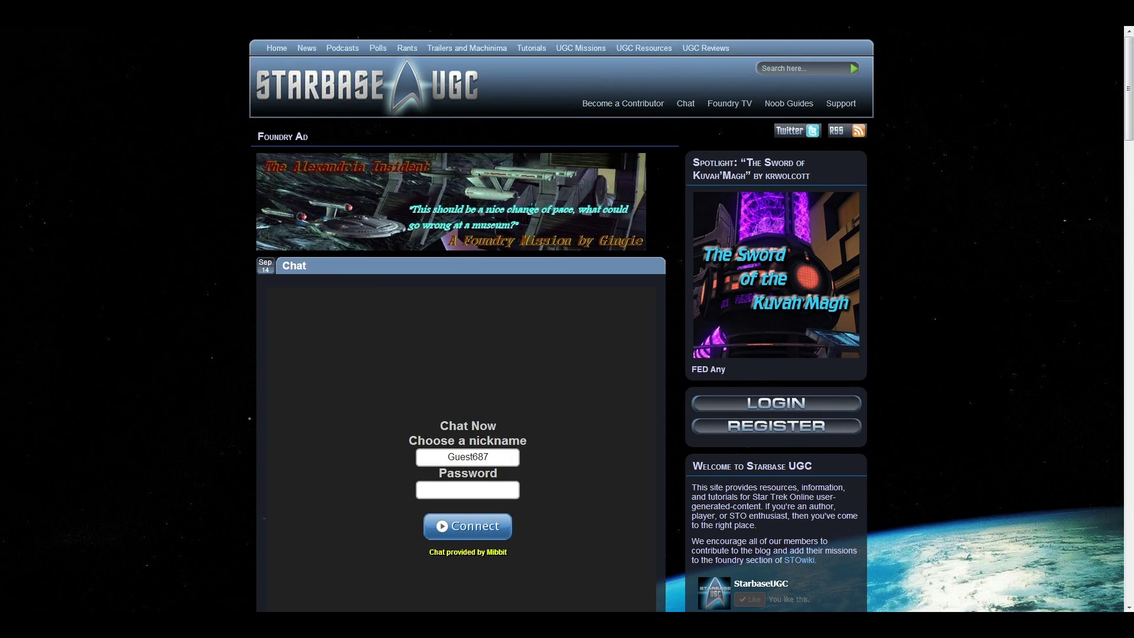